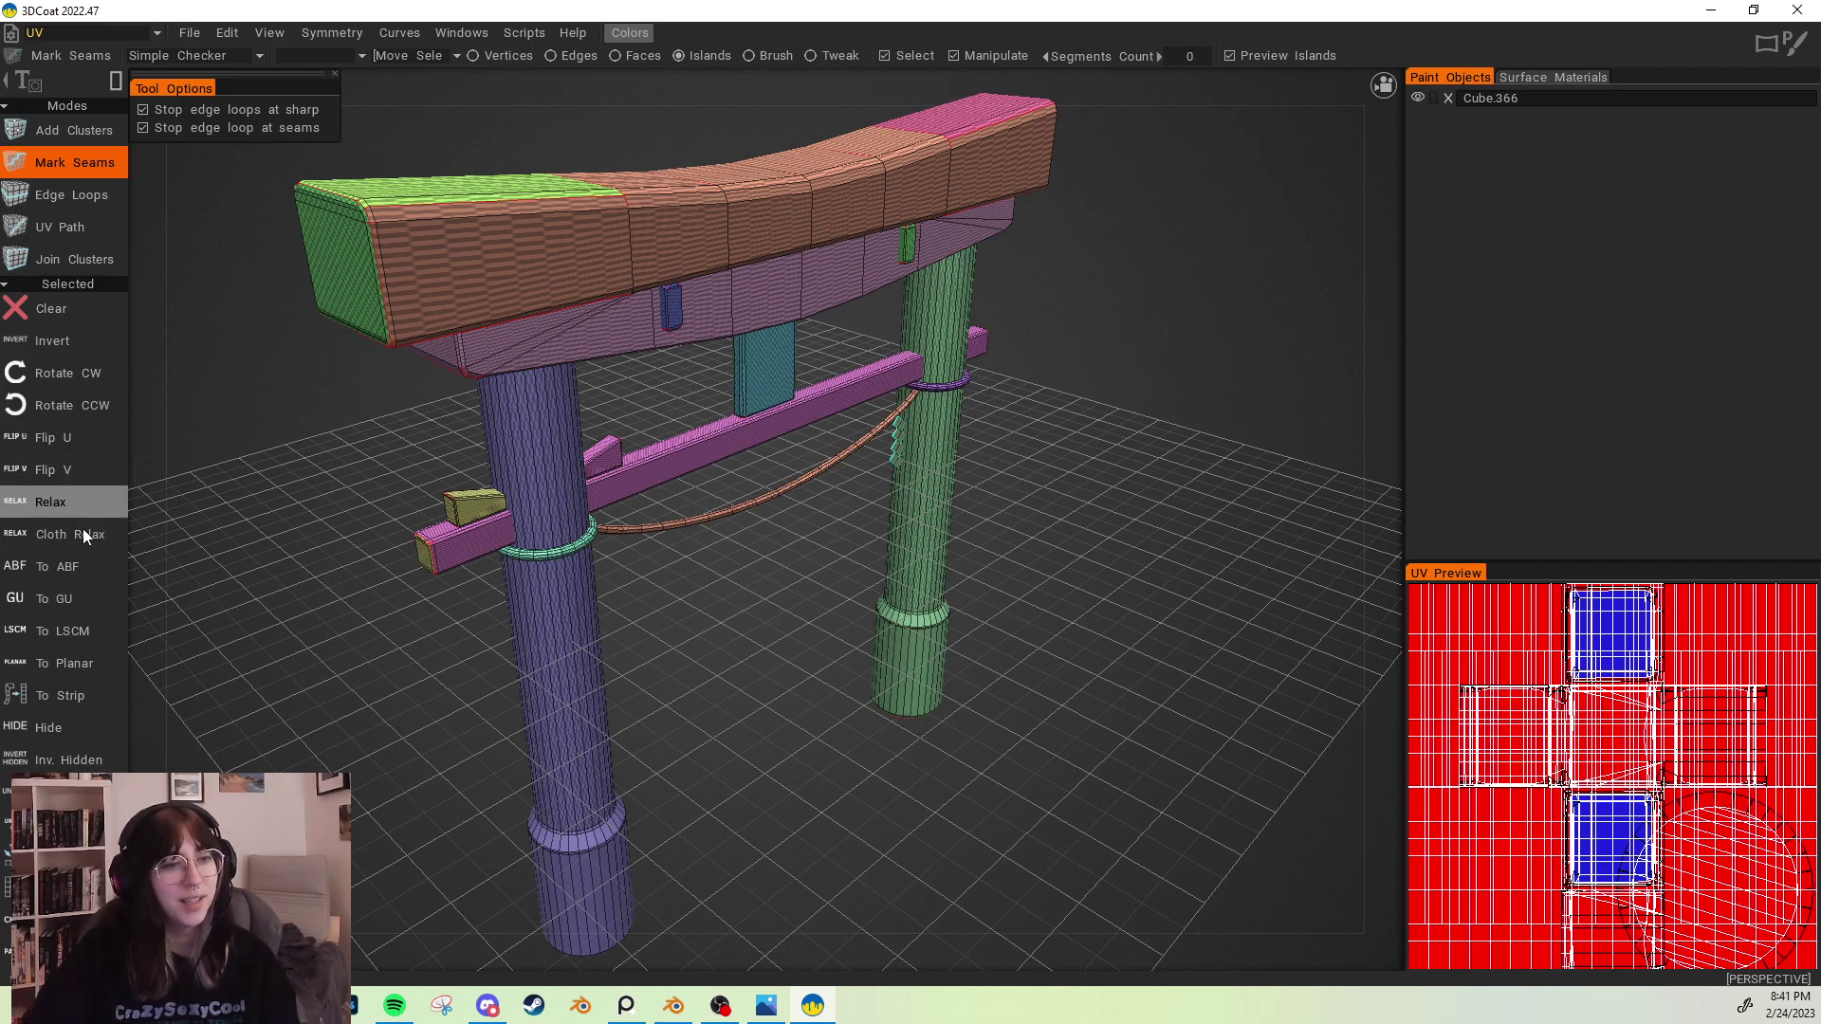
Step: Clear the existing seams from the gate model and switch to Edge Loops mode
{"action": "left_click", "coordinate": [60, 534]}
{"action": "scroll", "coordinate": [38, 198], "scroll_direction": "up", "scroll_amount": 8}
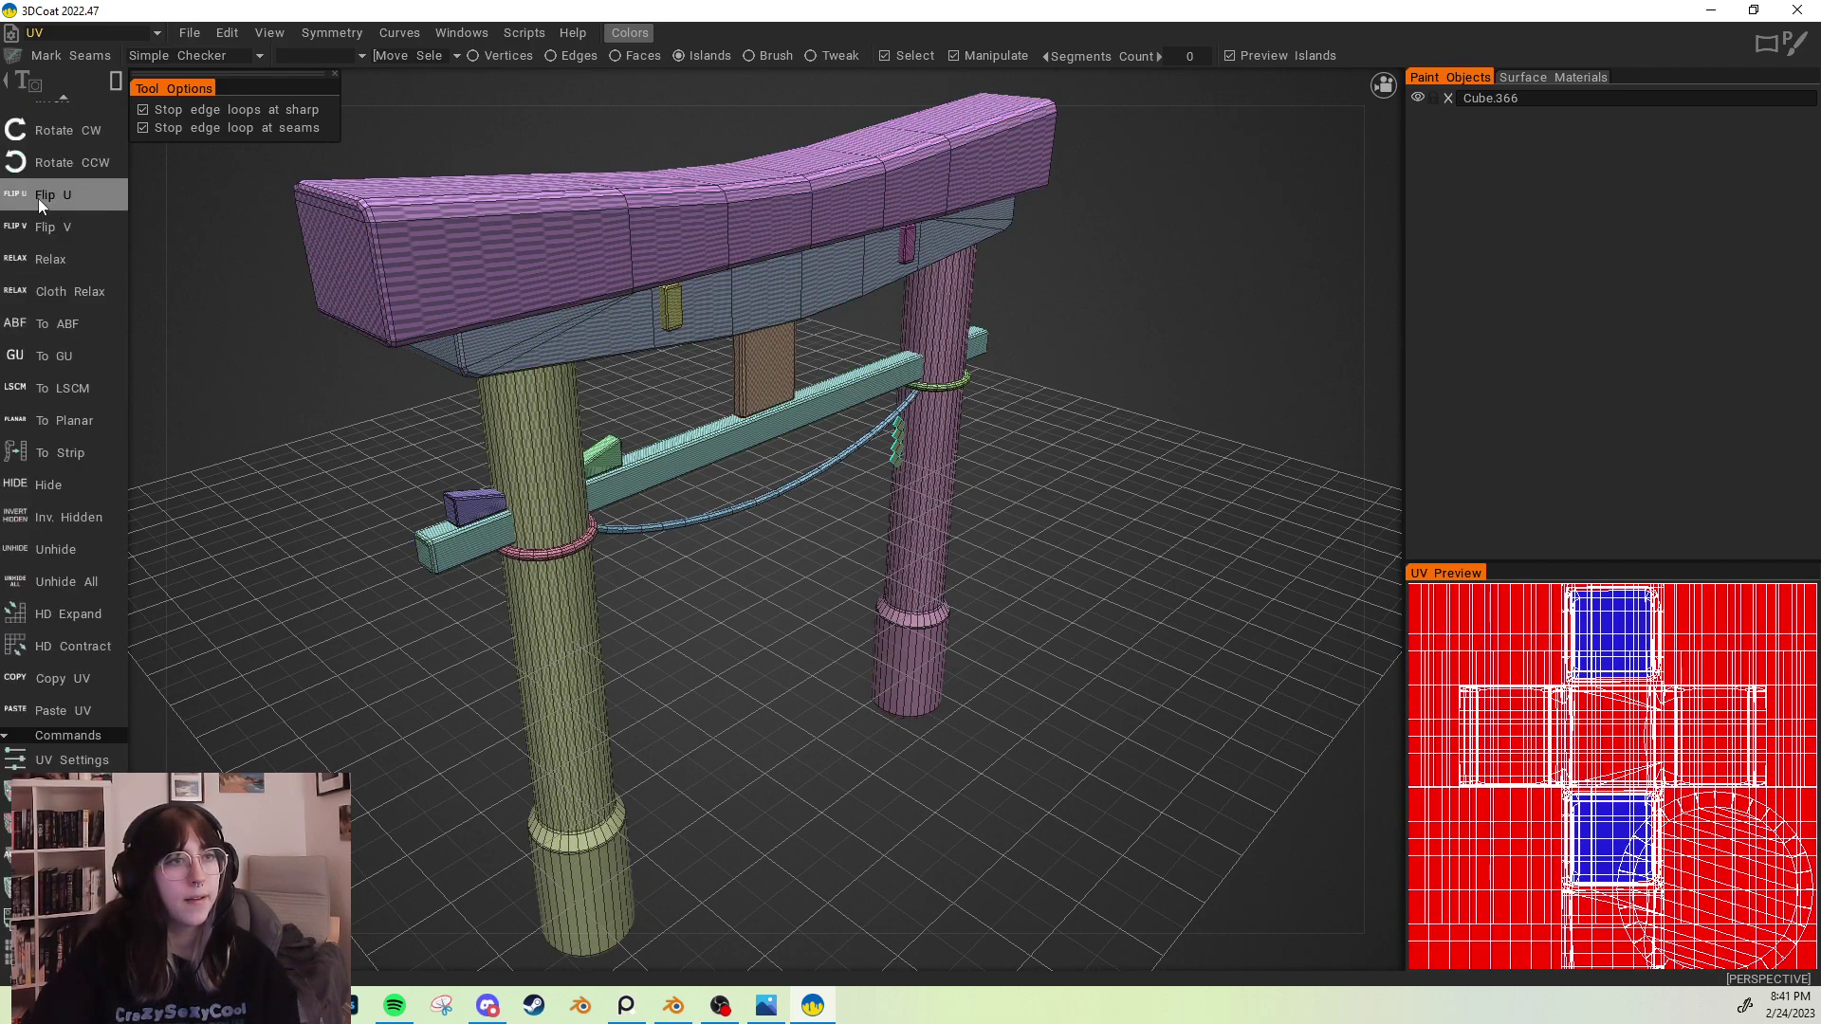
{"action": "left_click", "coordinate": [65, 202]}
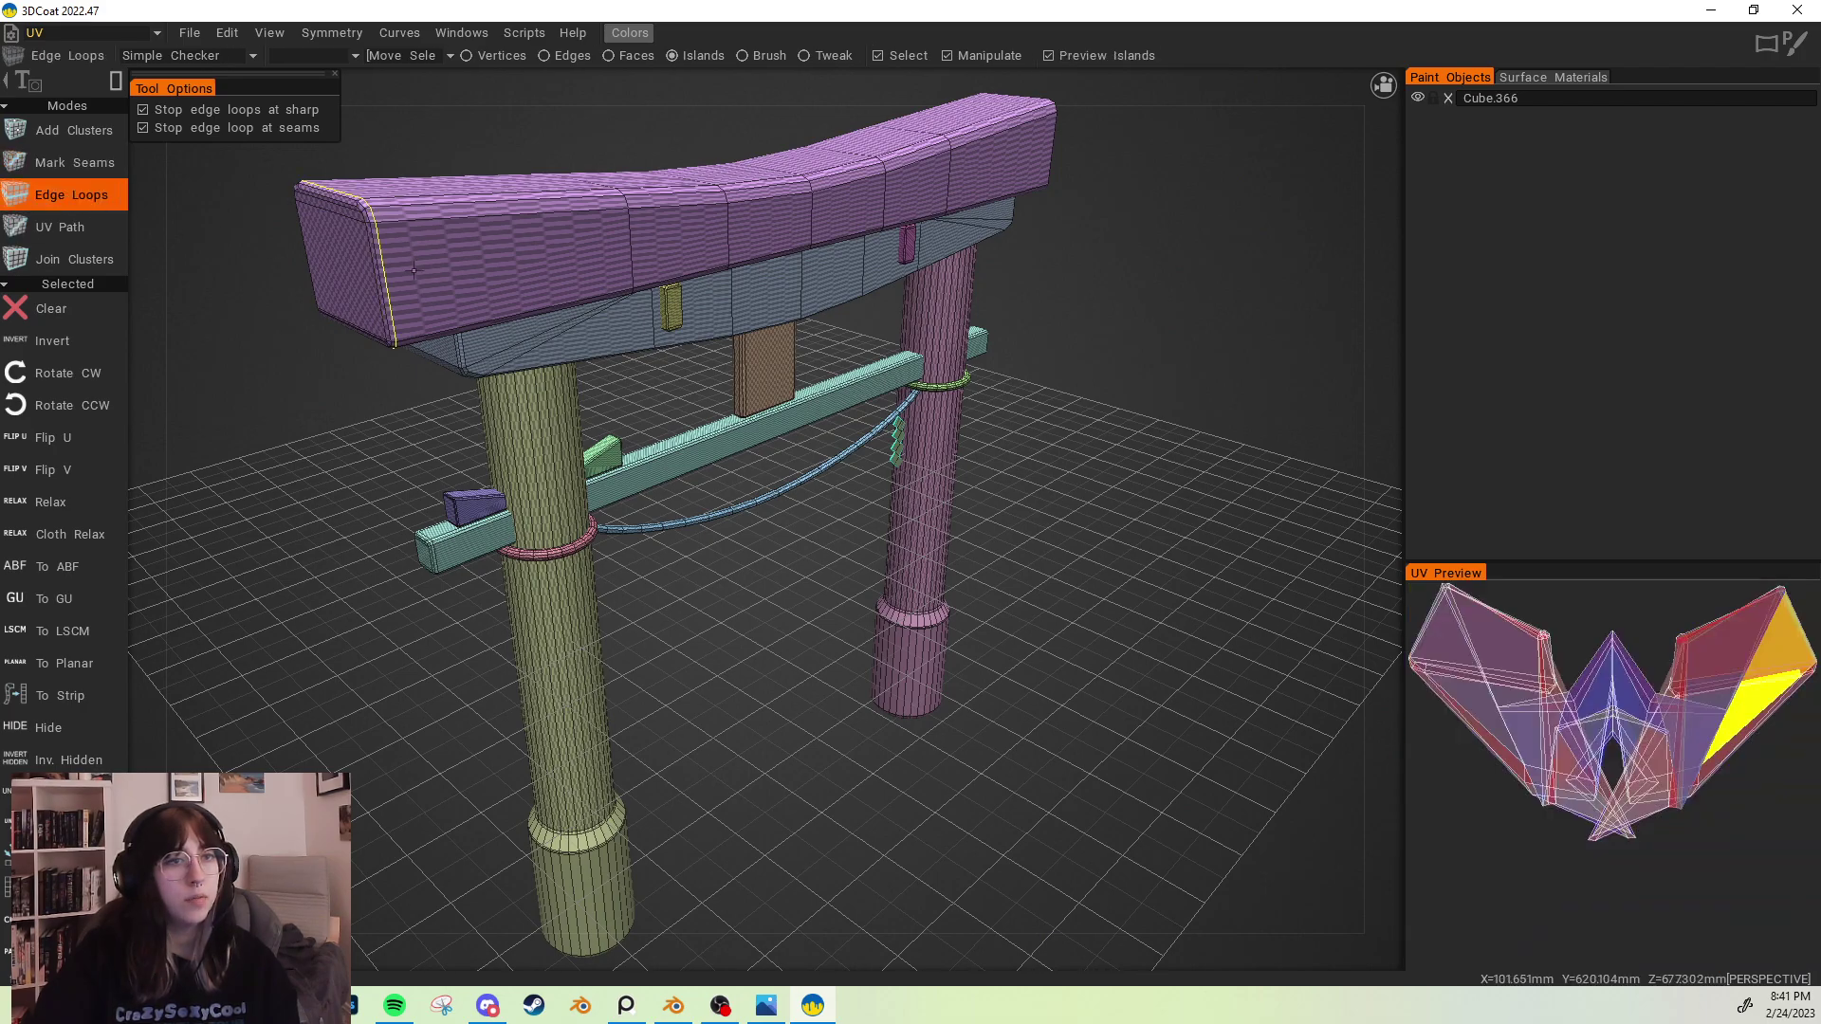
Step: Mark an edge-loop seam around the first end face of the curved top beam
{"action": "middle_click_drag", "start_coordinate": [377, 235], "coordinate": [569, 331]}
{"action": "scroll", "coordinate": [562, 320], "scroll_direction": "up", "scroll_amount": 4}
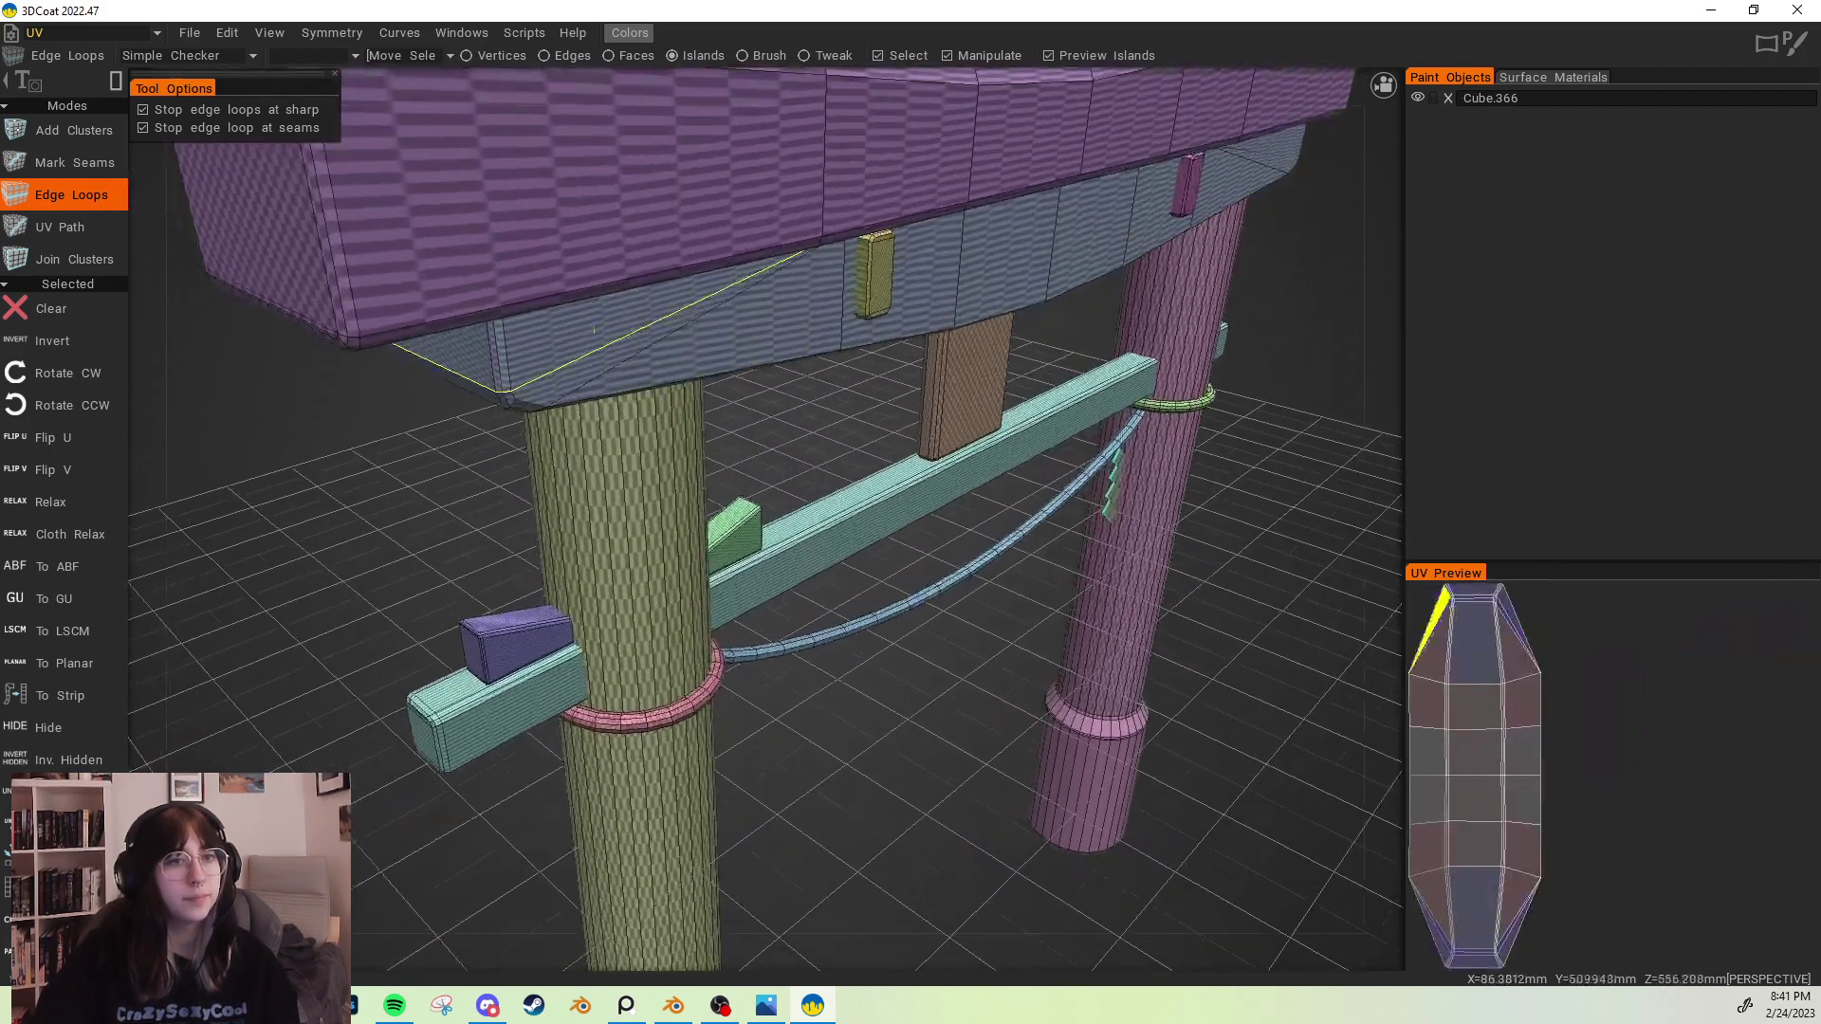
{"action": "middle_click_drag", "start_coordinate": [418, 280], "coordinate": [517, 403]}
{"action": "left_click_drag", "start_coordinate": [475, 394], "coordinate": [542, 348], "text": "alt"}
{"action": "left_click", "coordinate": [541, 348]}
{"action": "left_click_drag", "start_coordinate": [616, 402], "coordinate": [697, 380], "text": "alt"}
{"action": "scroll", "coordinate": [607, 427], "scroll_direction": "down", "scroll_amount": 5}
{"action": "scroll", "coordinate": [703, 504], "scroll_direction": "up", "scroll_amount": 5}
{"action": "scroll", "coordinate": [704, 505], "scroll_direction": "down", "scroll_amount": 1}
{"action": "middle_click_drag", "start_coordinate": [655, 479], "coordinate": [463, 394]}
{"action": "mouse_move", "coordinate": [598, 393]}
{"action": "left_mouse_down", "text": "alt"}
{"action": "mouse_move", "coordinate": [506, 413]}
{"action": "mouse_move", "coordinate": [441, 407]}
{"action": "mouse_move", "coordinate": [432, 383]}
{"action": "mouse_move", "coordinate": [494, 408]}
{"action": "mouse_move", "coordinate": [572, 402]}
{"action": "left_mouse_up", "text": "alt"}
{"action": "scroll", "coordinate": [561, 449], "scroll_direction": "down", "scroll_amount": 5}
{"action": "left_click", "coordinate": [579, 401]}
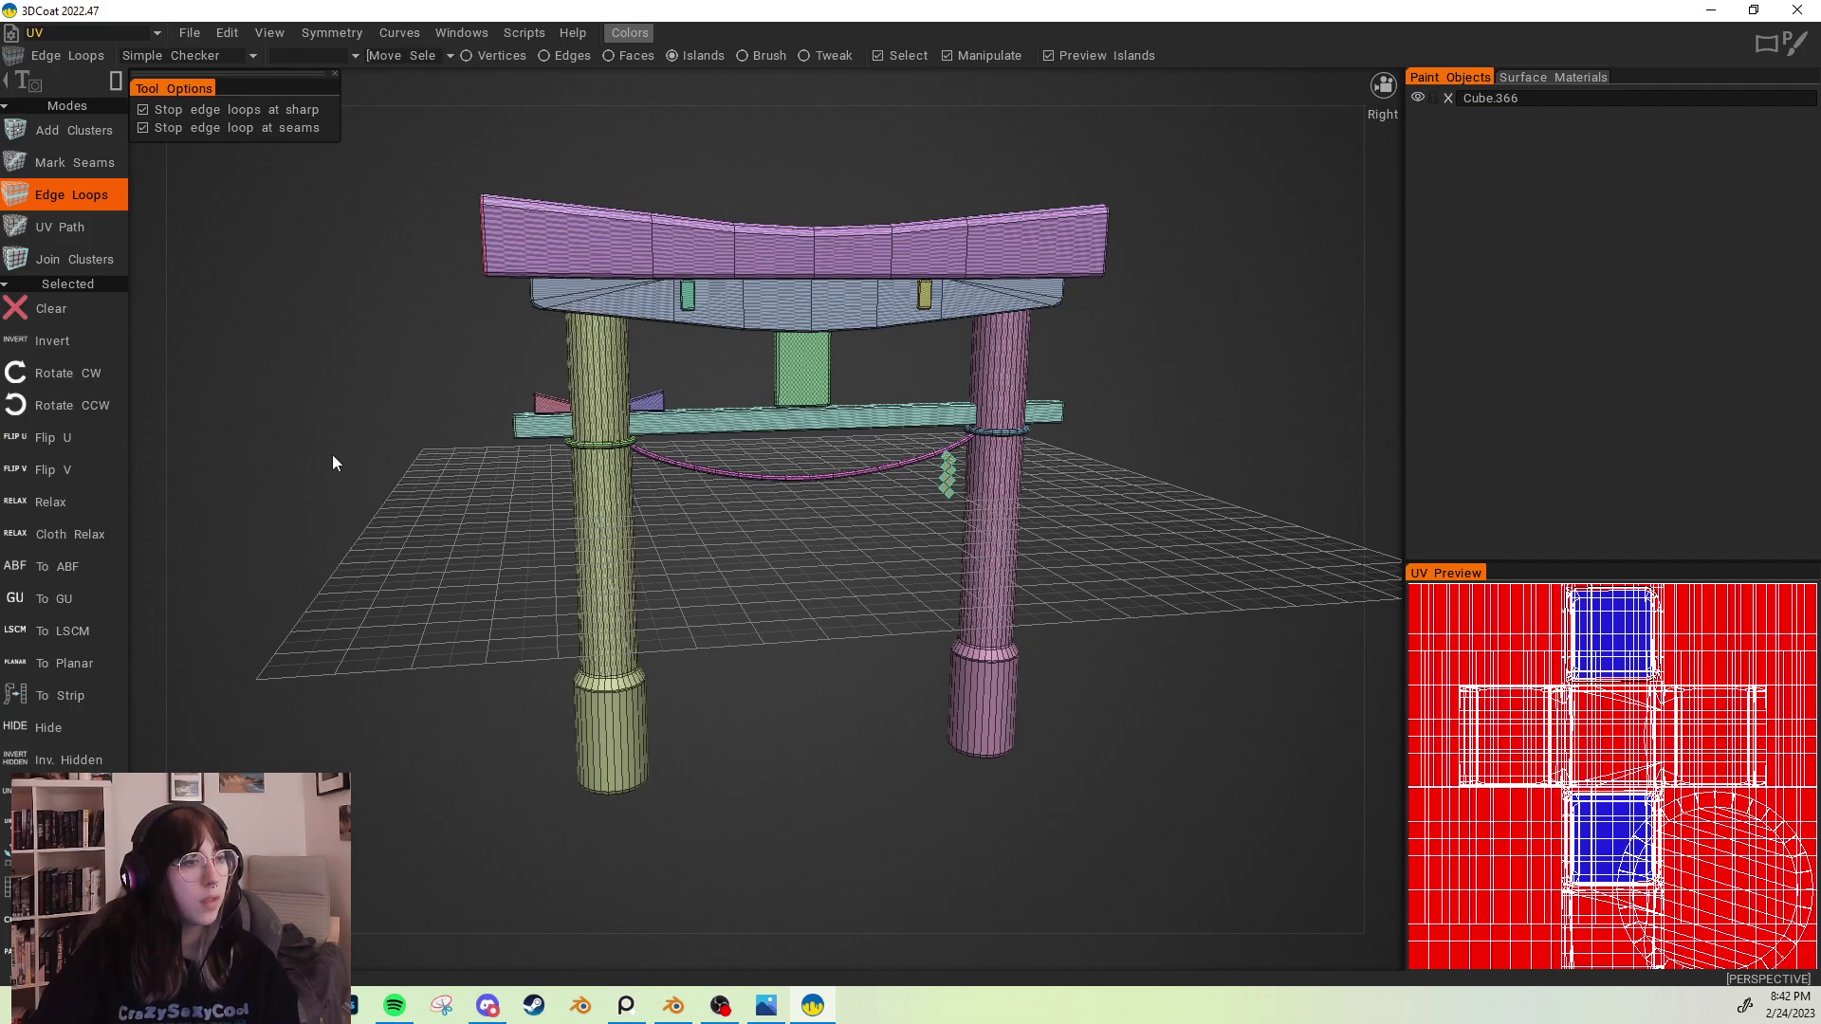
Step: Mark an edge-loop seam around the opposite end face of the curved top beam
{"action": "middle_click_drag", "start_coordinate": [332, 454], "coordinate": [438, 469]}
{"action": "left_click_drag", "start_coordinate": [438, 469], "coordinate": [561, 484]}
{"action": "middle_click_drag", "start_coordinate": [550, 389], "coordinate": [590, 488]}
{"action": "left_click_drag", "start_coordinate": [977, 474], "coordinate": [537, 429]}
{"action": "right_click_drag", "start_coordinate": [537, 429], "coordinate": [424, 340], "text": "alt"}
{"action": "left_click_drag", "start_coordinate": [424, 339], "coordinate": [442, 267], "text": "alt"}
{"action": "left_click", "coordinate": [441, 379]}
{"action": "middle_click_drag", "start_coordinate": [524, 497], "coordinate": [516, 439], "text": "alt"}
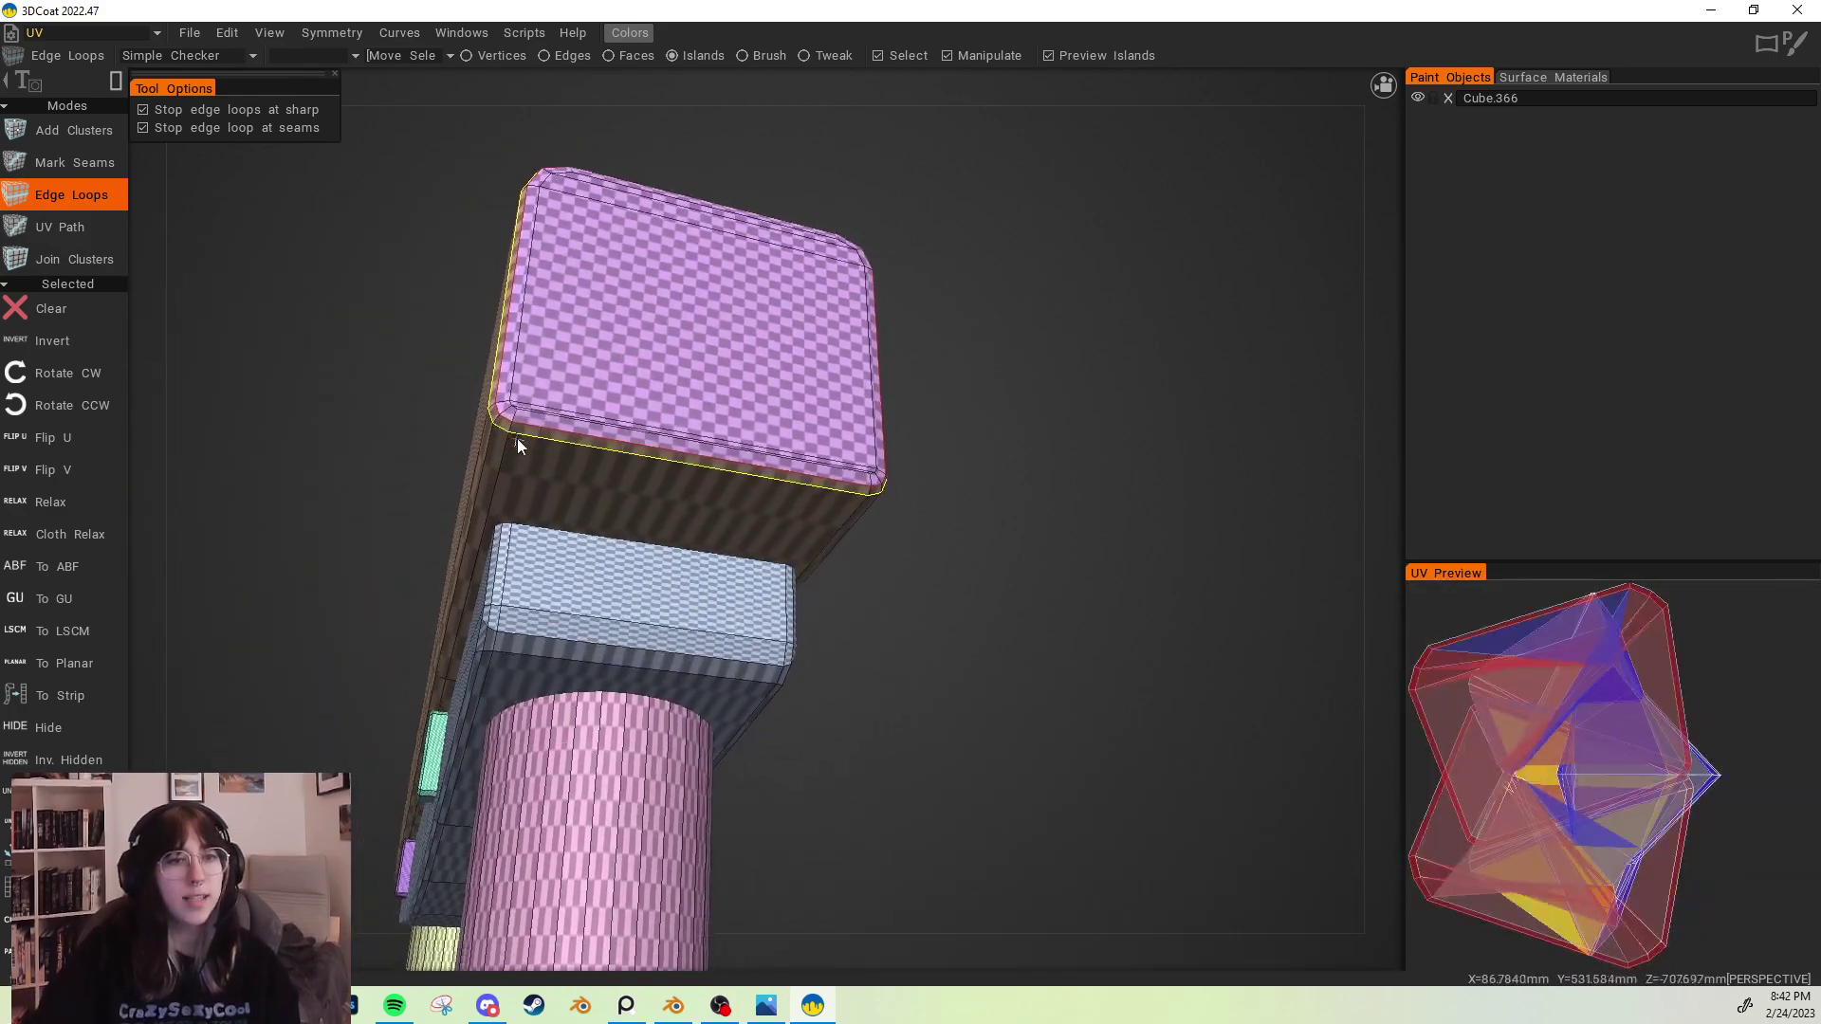
Step: Mark seams along both lower long edges of the top beam to separate its underside from its sides
{"action": "left_click_drag", "start_coordinate": [442, 459], "coordinate": [550, 484], "text": "alt"}
{"action": "left_click", "coordinate": [640, 518]}
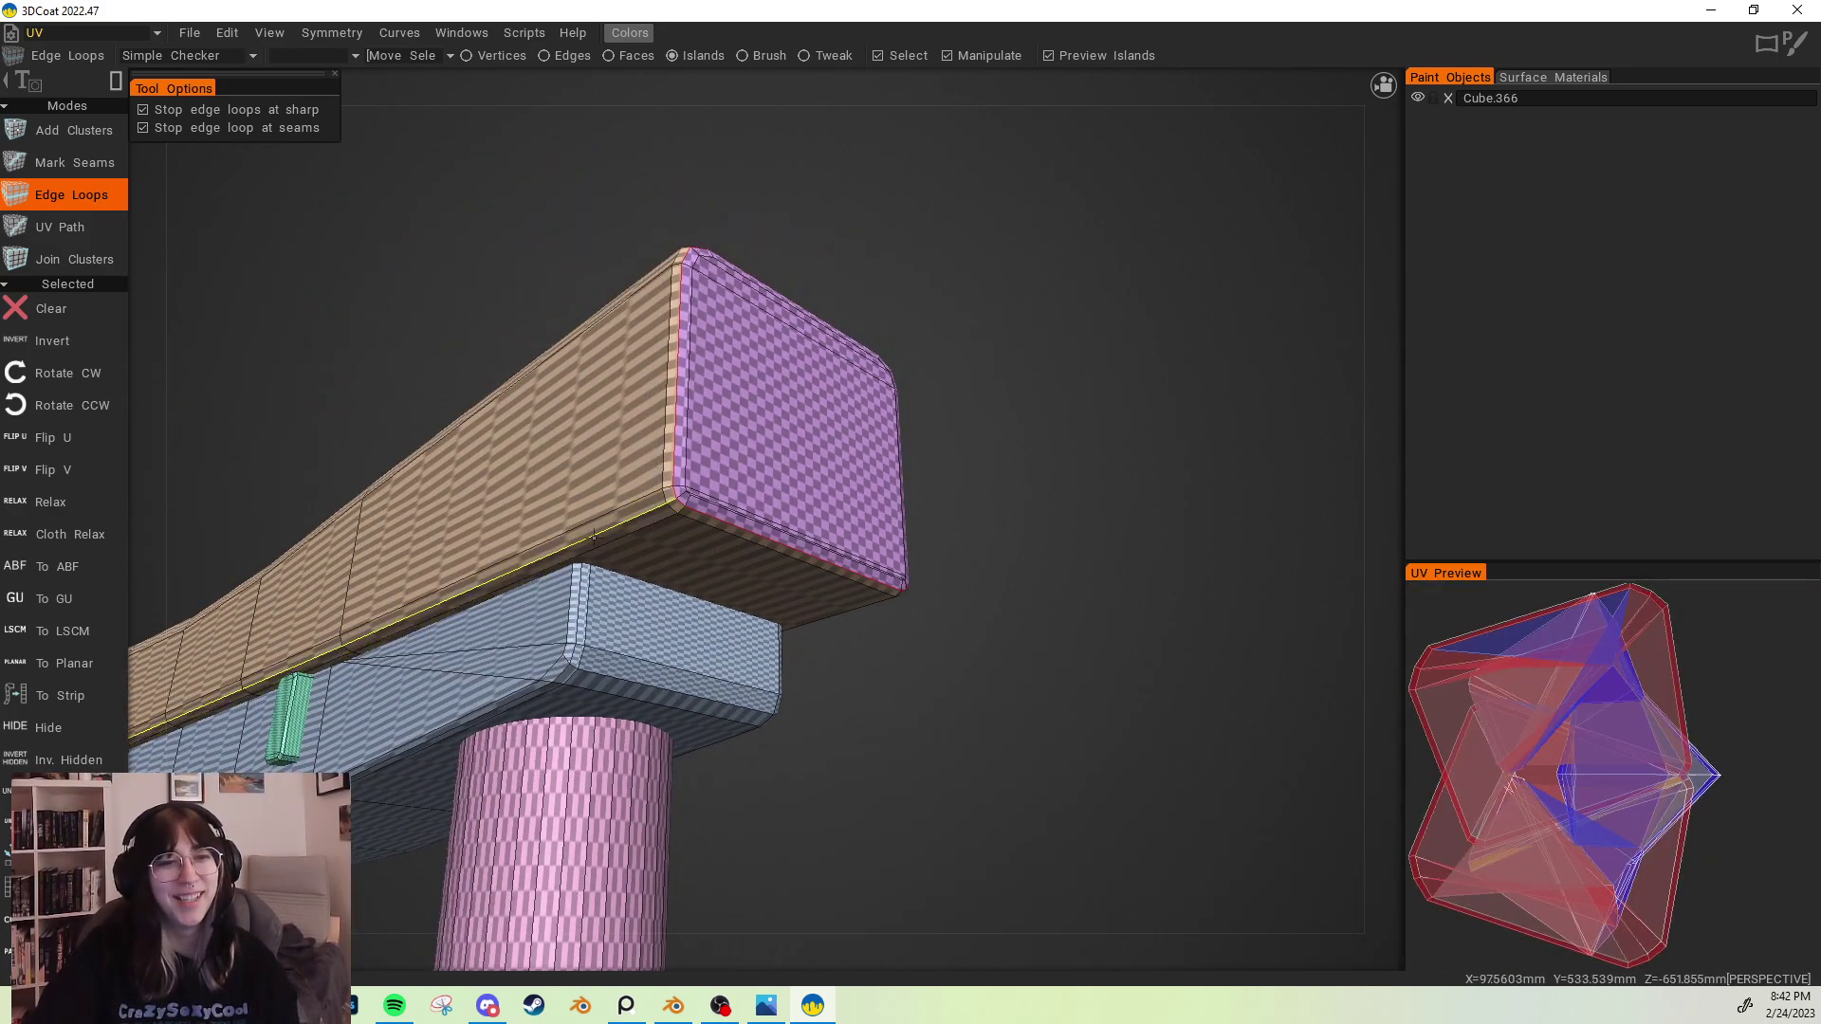
{"action": "middle_click_drag", "start_coordinate": [642, 520], "coordinate": [566, 476], "text": "alt"}
{"action": "left_click_drag", "start_coordinate": [567, 476], "coordinate": [607, 558], "text": "alt"}
{"action": "middle_click_drag", "start_coordinate": [560, 180], "coordinate": [653, 284], "text": "alt"}
{"action": "left_click_drag", "start_coordinate": [652, 275], "coordinate": [294, 389], "text": "alt"}
{"action": "left_click", "coordinate": [603, 389], "text": "ctrl"}
{"action": "left_click_drag", "start_coordinate": [815, 462], "coordinate": [755, 391], "text": "alt"}
{"action": "left_click", "coordinate": [757, 543]}
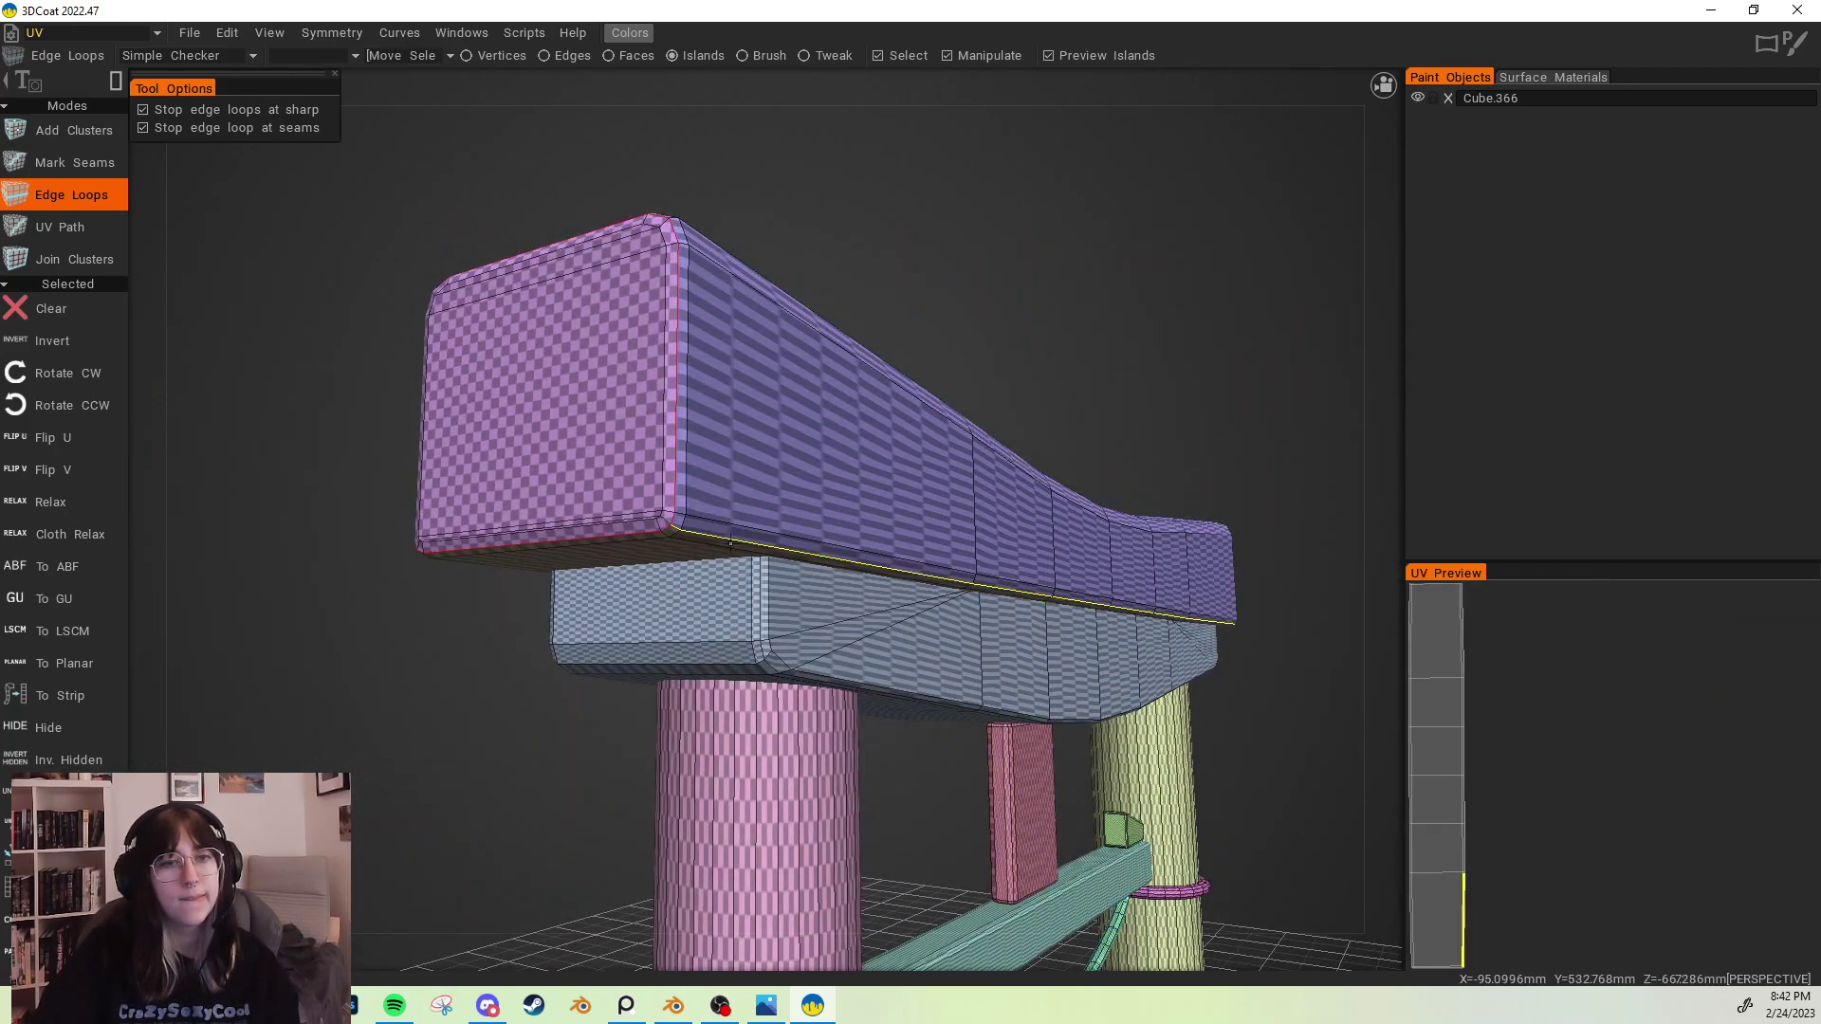
{"action": "mouse_move", "coordinate": [755, 459]}
{"action": "left_mouse_down", "text": "alt"}
{"action": "mouse_move", "coordinate": [744, 471]}
{"action": "mouse_move", "coordinate": [785, 475]}
{"action": "mouse_move", "coordinate": [646, 500]}
{"action": "mouse_move", "coordinate": [755, 479]}
{"action": "left_mouse_up", "text": "alt"}
{"action": "scroll", "coordinate": [83, 651], "scroll_direction": "down", "scroll_amount": 5}
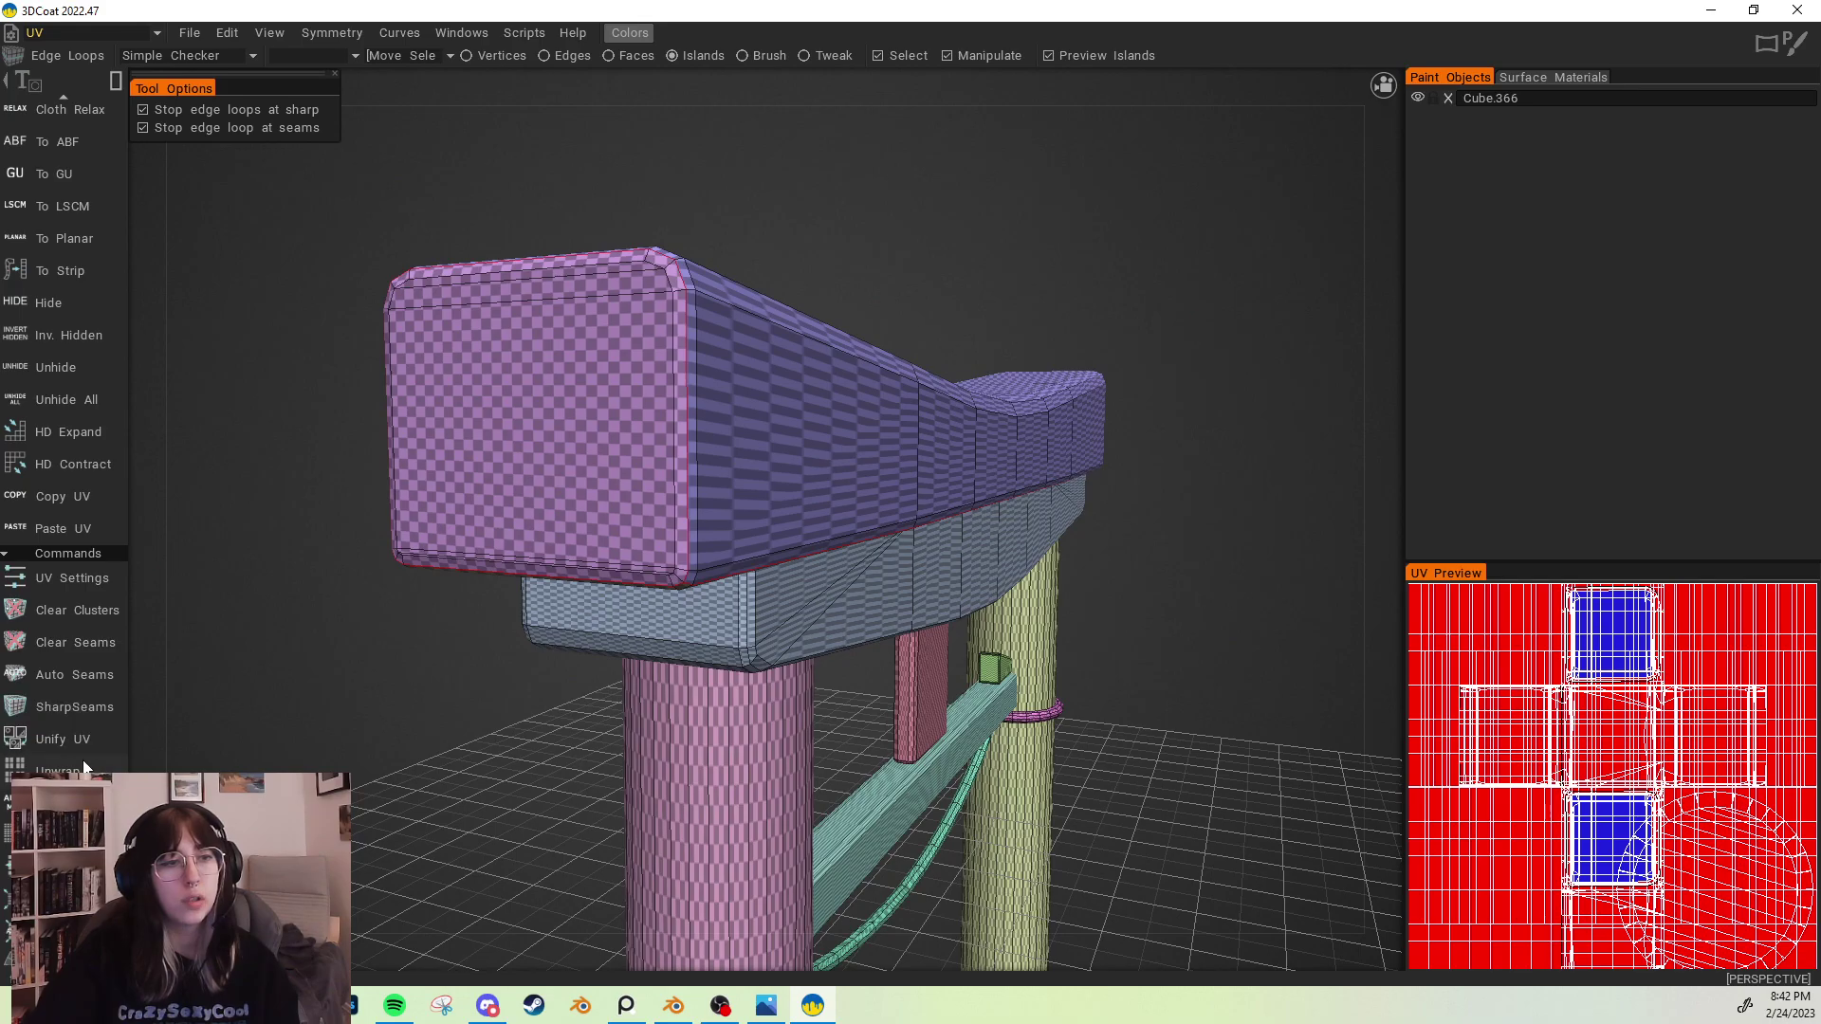
Step: Mark seams around the front face of the first small block on the second beam and along its bottom corner edge
{"action": "left_click_drag", "start_coordinate": [865, 510], "coordinate": [889, 469]}
{"action": "right_click_drag", "start_coordinate": [889, 469], "coordinate": [711, 503], "text": "alt"}
{"action": "middle_click_drag", "start_coordinate": [711, 504], "coordinate": [811, 427], "text": "alt"}
{"action": "right_click_drag", "start_coordinate": [730, 423], "coordinate": [873, 453], "text": "alt"}
{"action": "middle_click_drag", "start_coordinate": [872, 453], "coordinate": [800, 493], "text": "alt"}
{"action": "left_click_drag", "start_coordinate": [800, 492], "coordinate": [968, 358], "text": "alt"}
{"action": "scroll", "coordinate": [872, 403], "scroll_direction": "down", "scroll_amount": 3}
{"action": "left_click", "coordinate": [873, 403]}
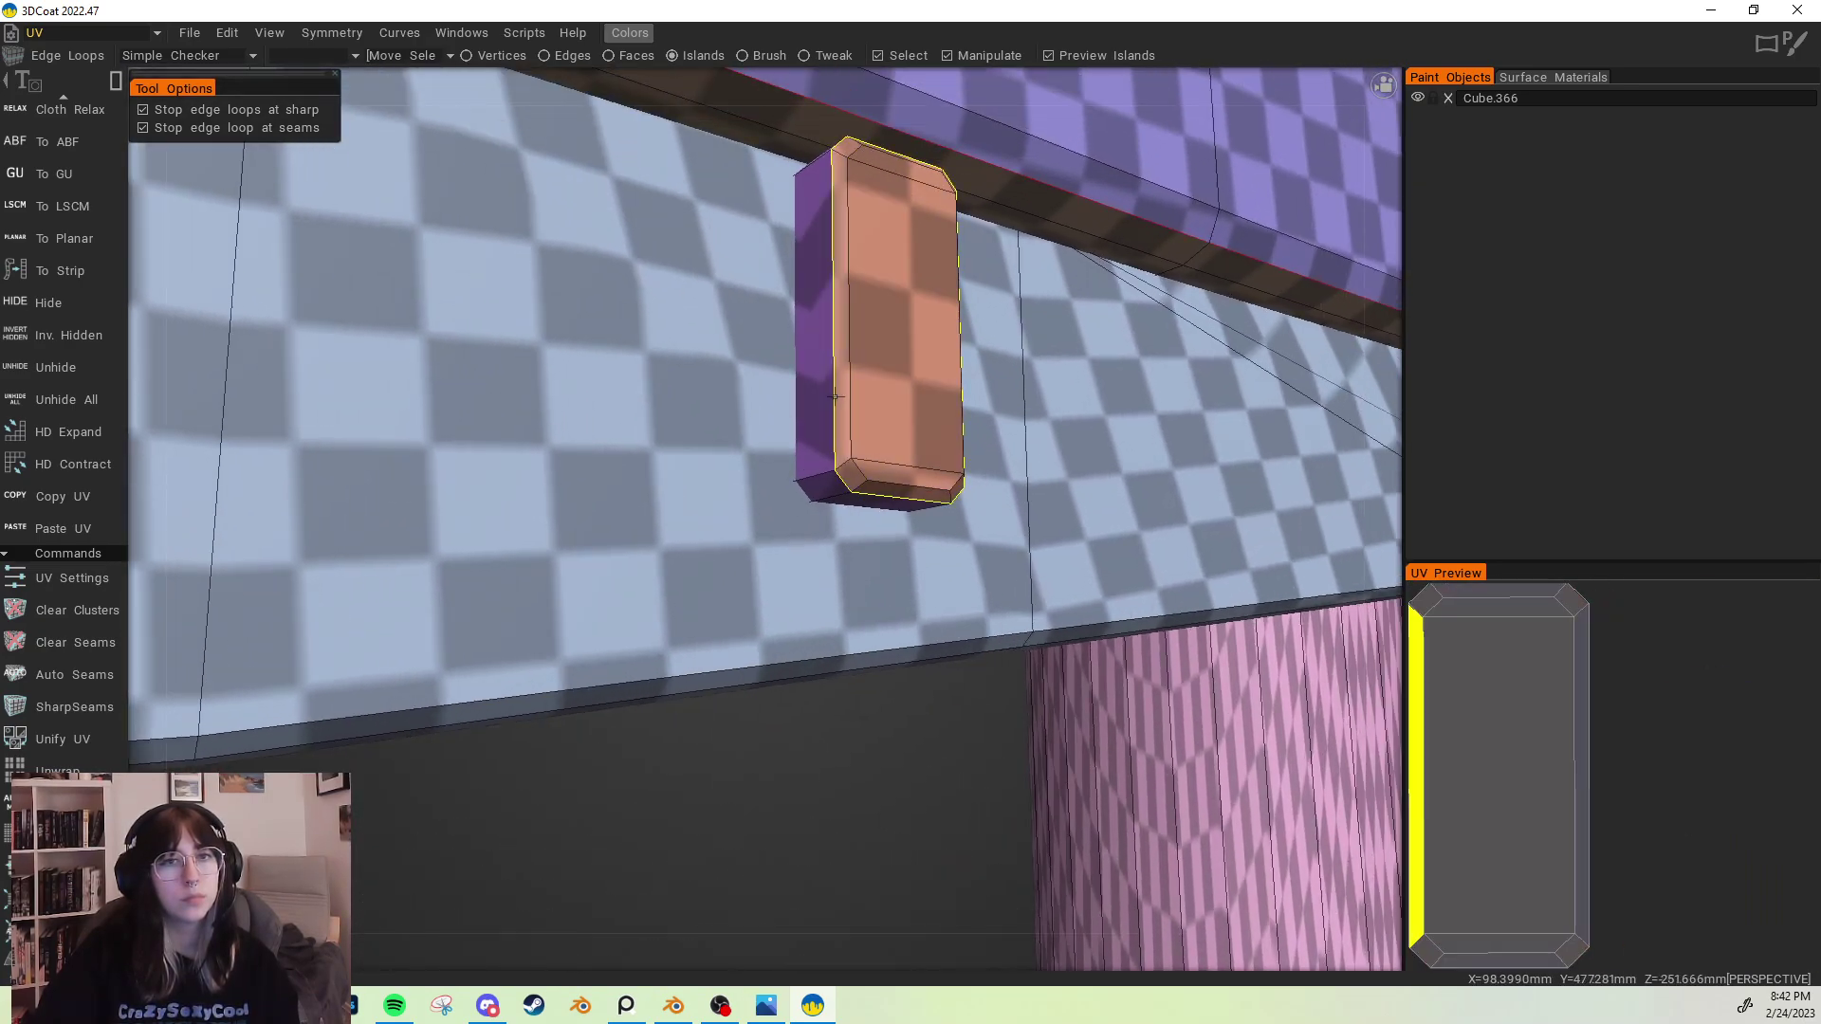
{"action": "left_click_drag", "start_coordinate": [870, 398], "coordinate": [854, 322], "text": "alt"}
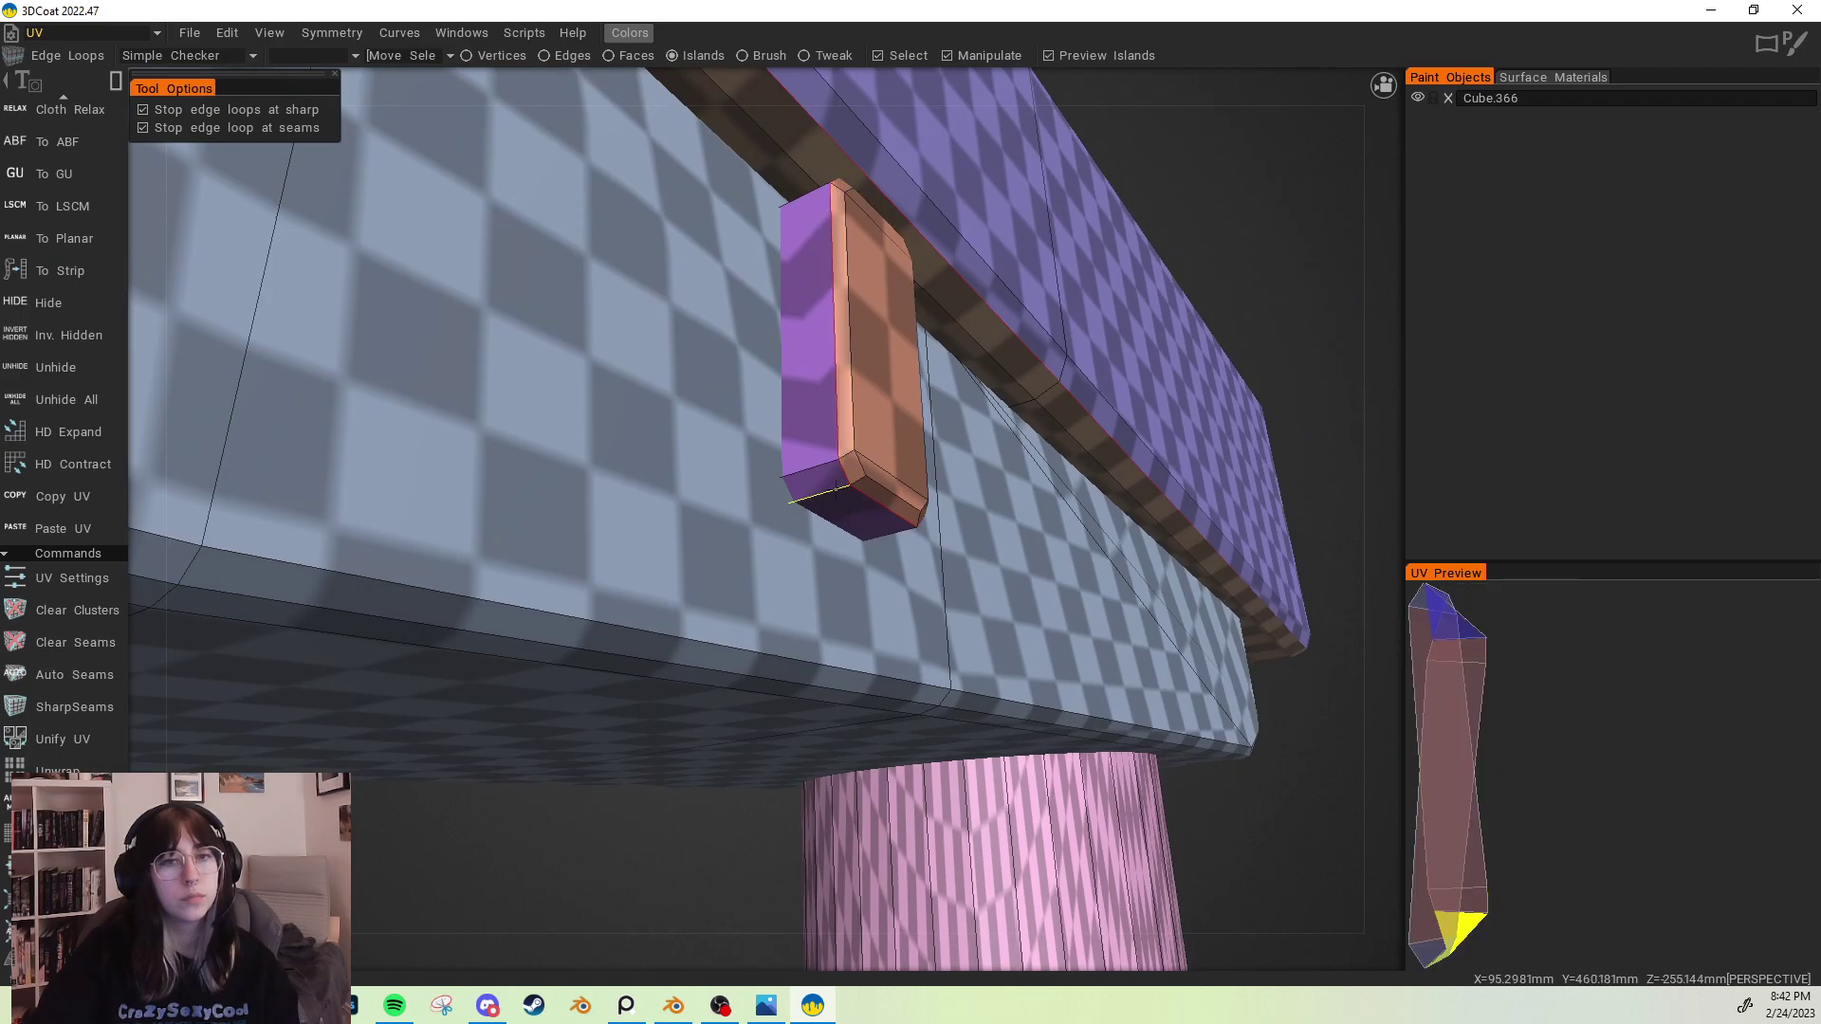
{"action": "left_click", "coordinate": [823, 494]}
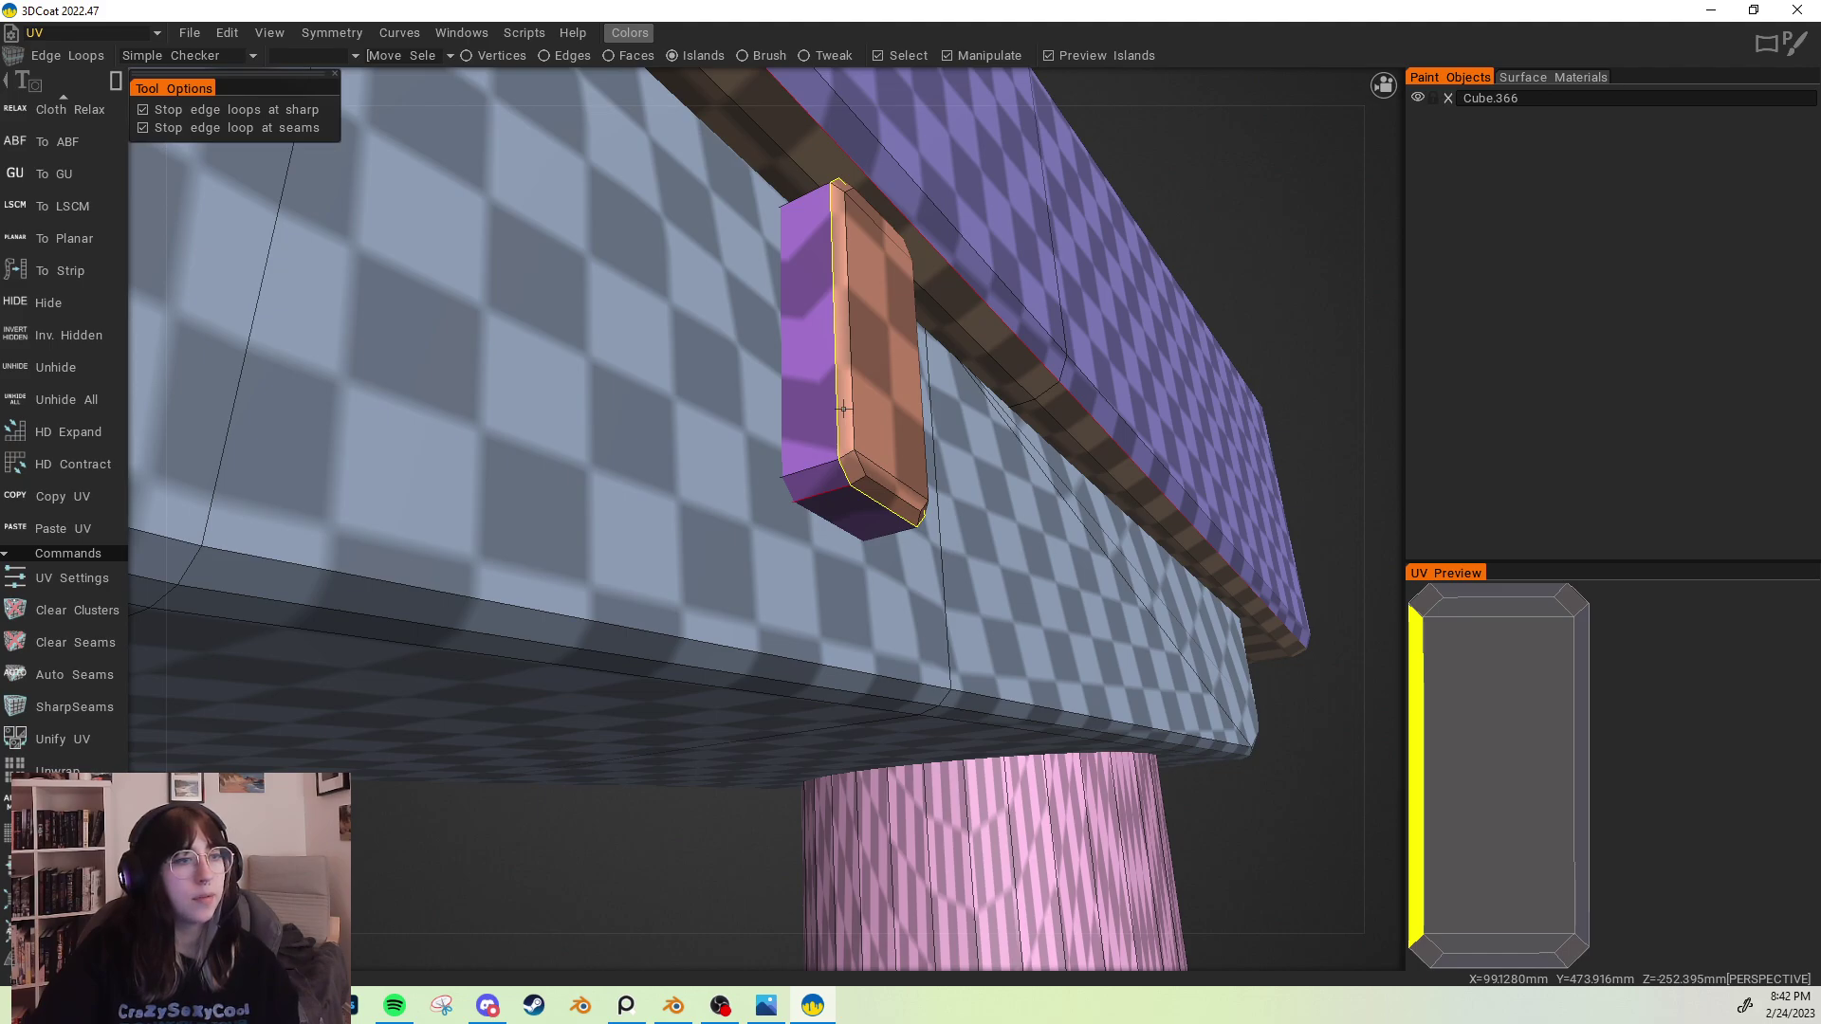
{"action": "left_click_drag", "start_coordinate": [818, 394], "coordinate": [816, 415], "text": "alt"}
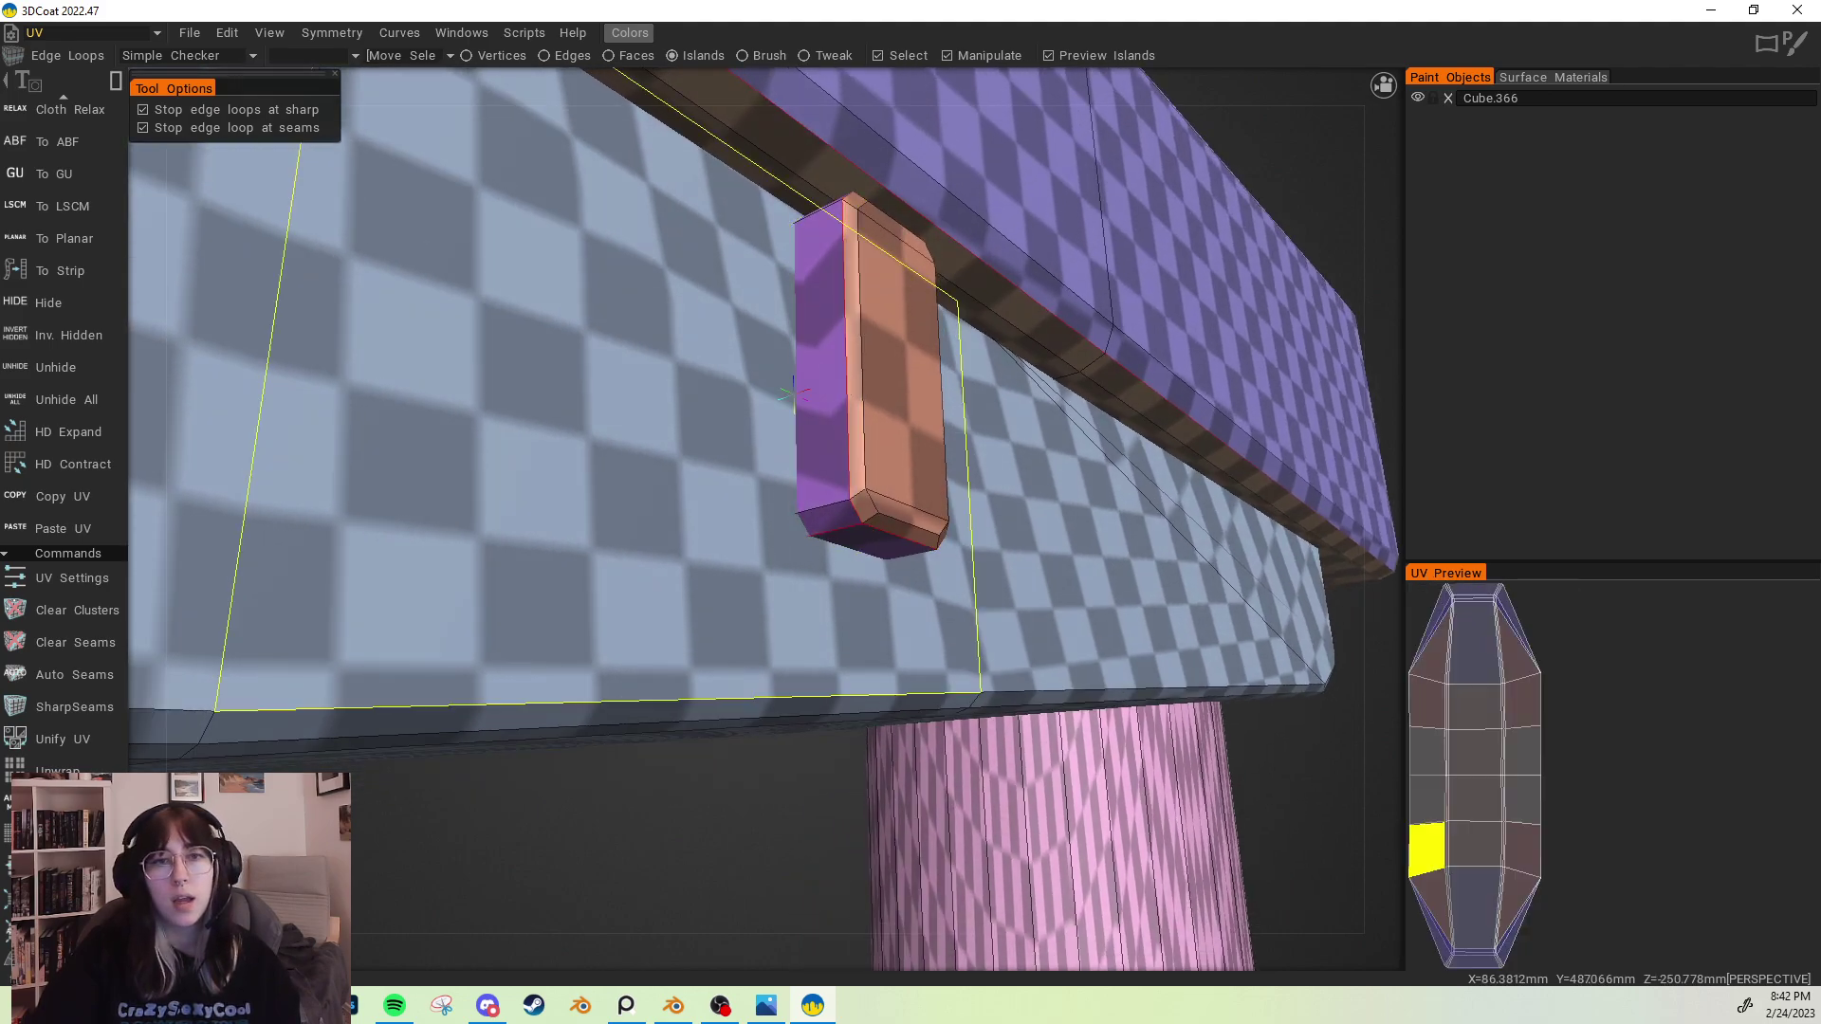
Step: Mark seams around the front face of the second small block on the same beam
{"action": "scroll", "coordinate": [676, 434], "scroll_direction": "down", "scroll_amount": 10}
{"action": "left_click_drag", "start_coordinate": [676, 434], "coordinate": [727, 432], "text": "alt"}
{"action": "scroll", "coordinate": [723, 427], "scroll_direction": "up", "scroll_amount": 4}
{"action": "scroll", "coordinate": [726, 433], "scroll_direction": "up", "scroll_amount": 4}
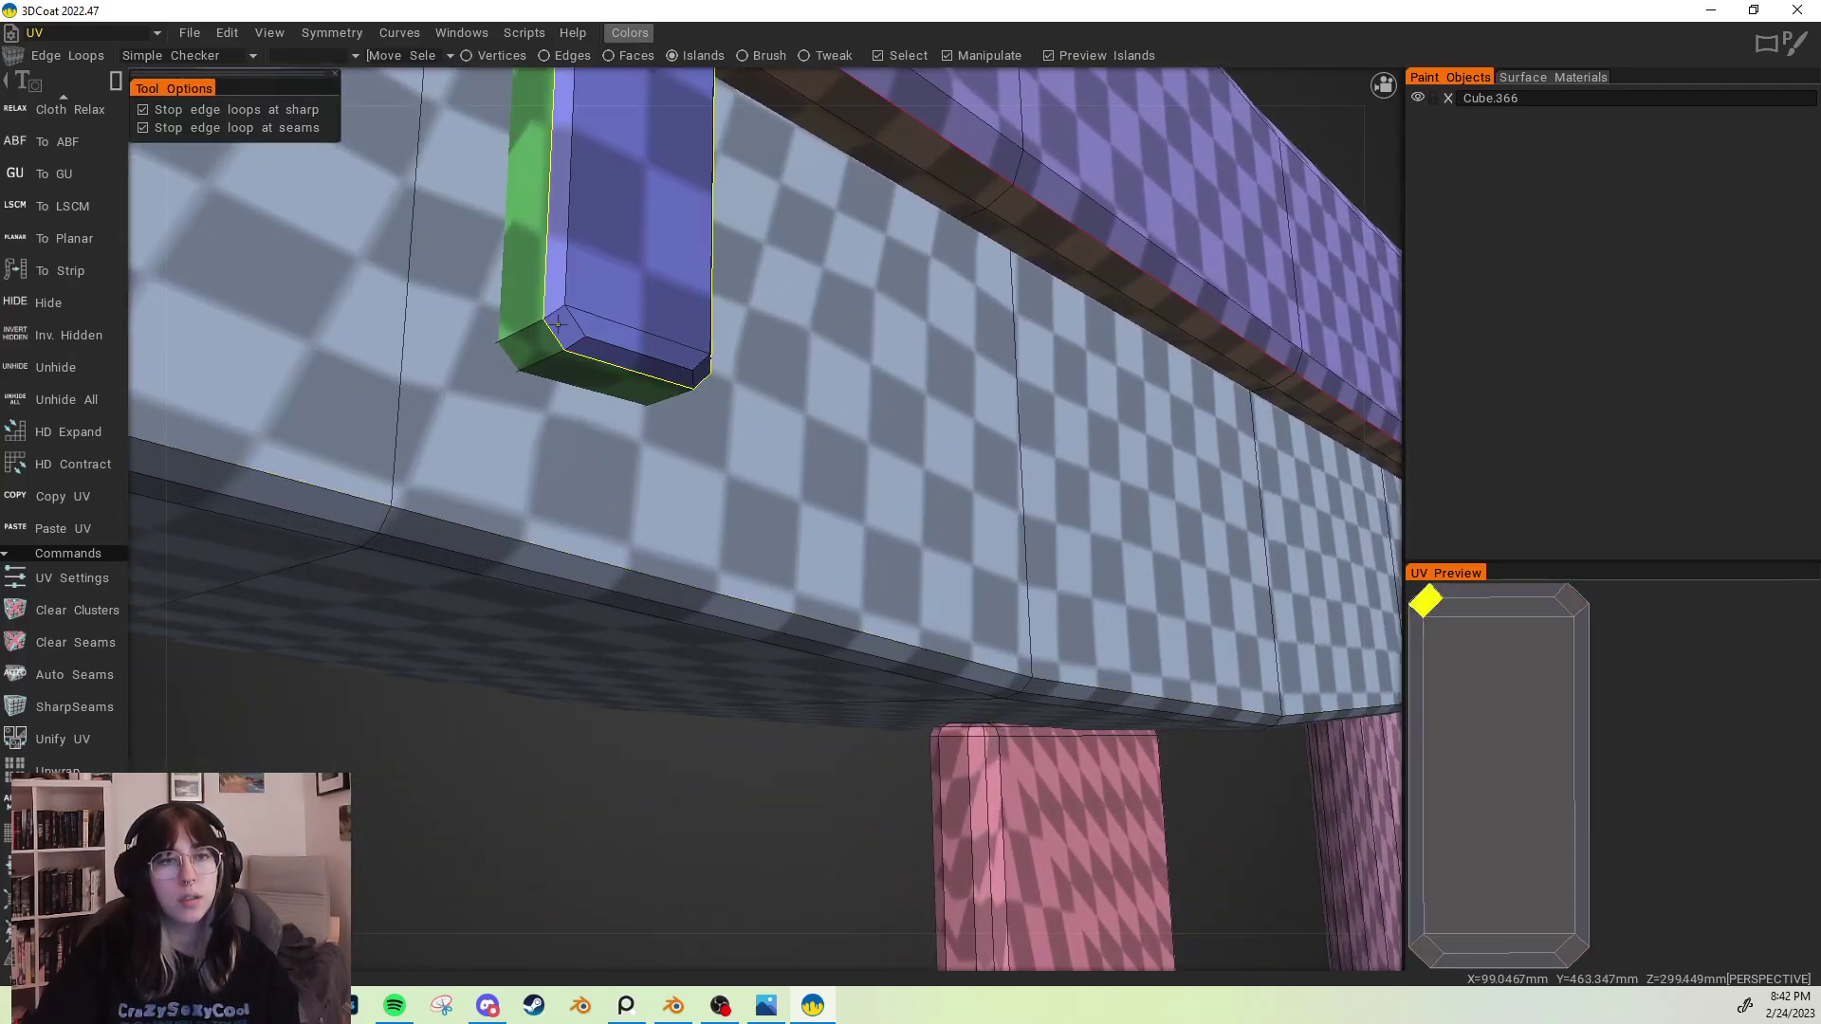
Step: Mark seams around the ends of the second beam and along its long edges to separate sides, ends and underside
{"action": "scroll", "coordinate": [558, 367], "scroll_direction": "down", "scroll_amount": 8}
{"action": "left_click_drag", "start_coordinate": [557, 368], "coordinate": [573, 418], "text": "alt"}
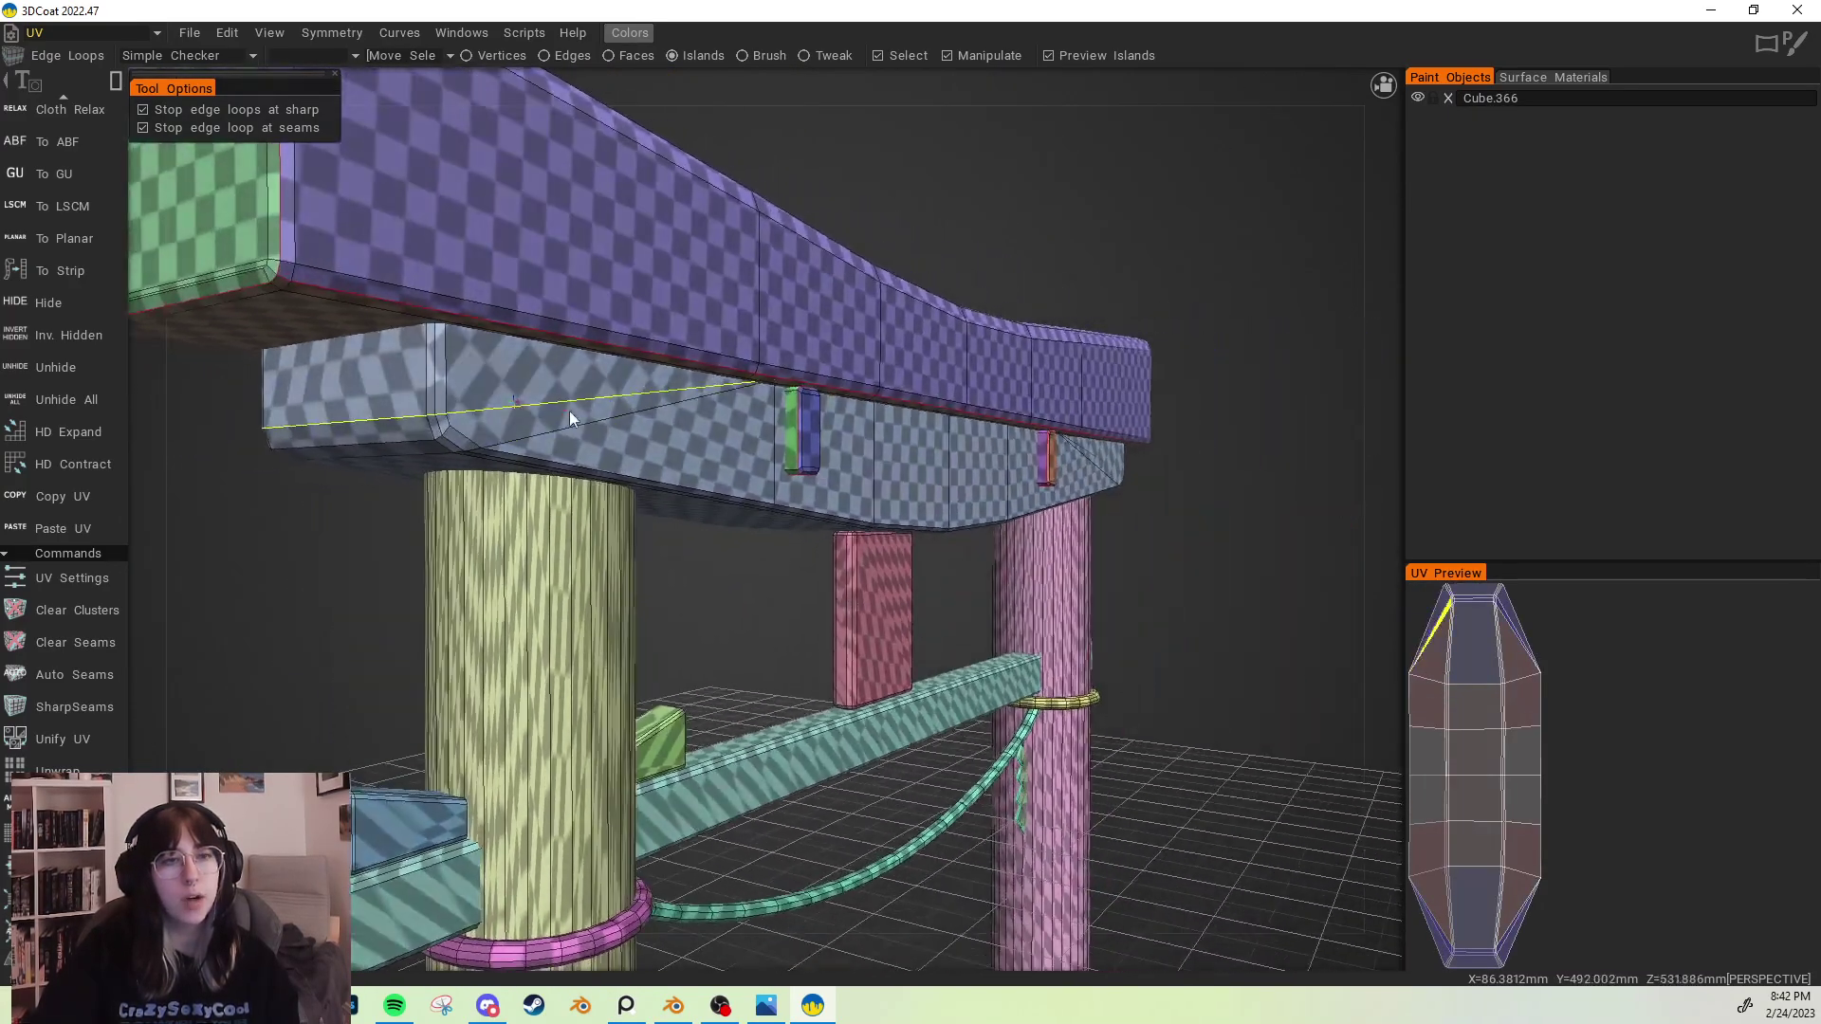
{"action": "left_click", "coordinate": [432, 384]}
{"action": "left_click_drag", "start_coordinate": [433, 384], "coordinate": [809, 398], "text": "alt"}
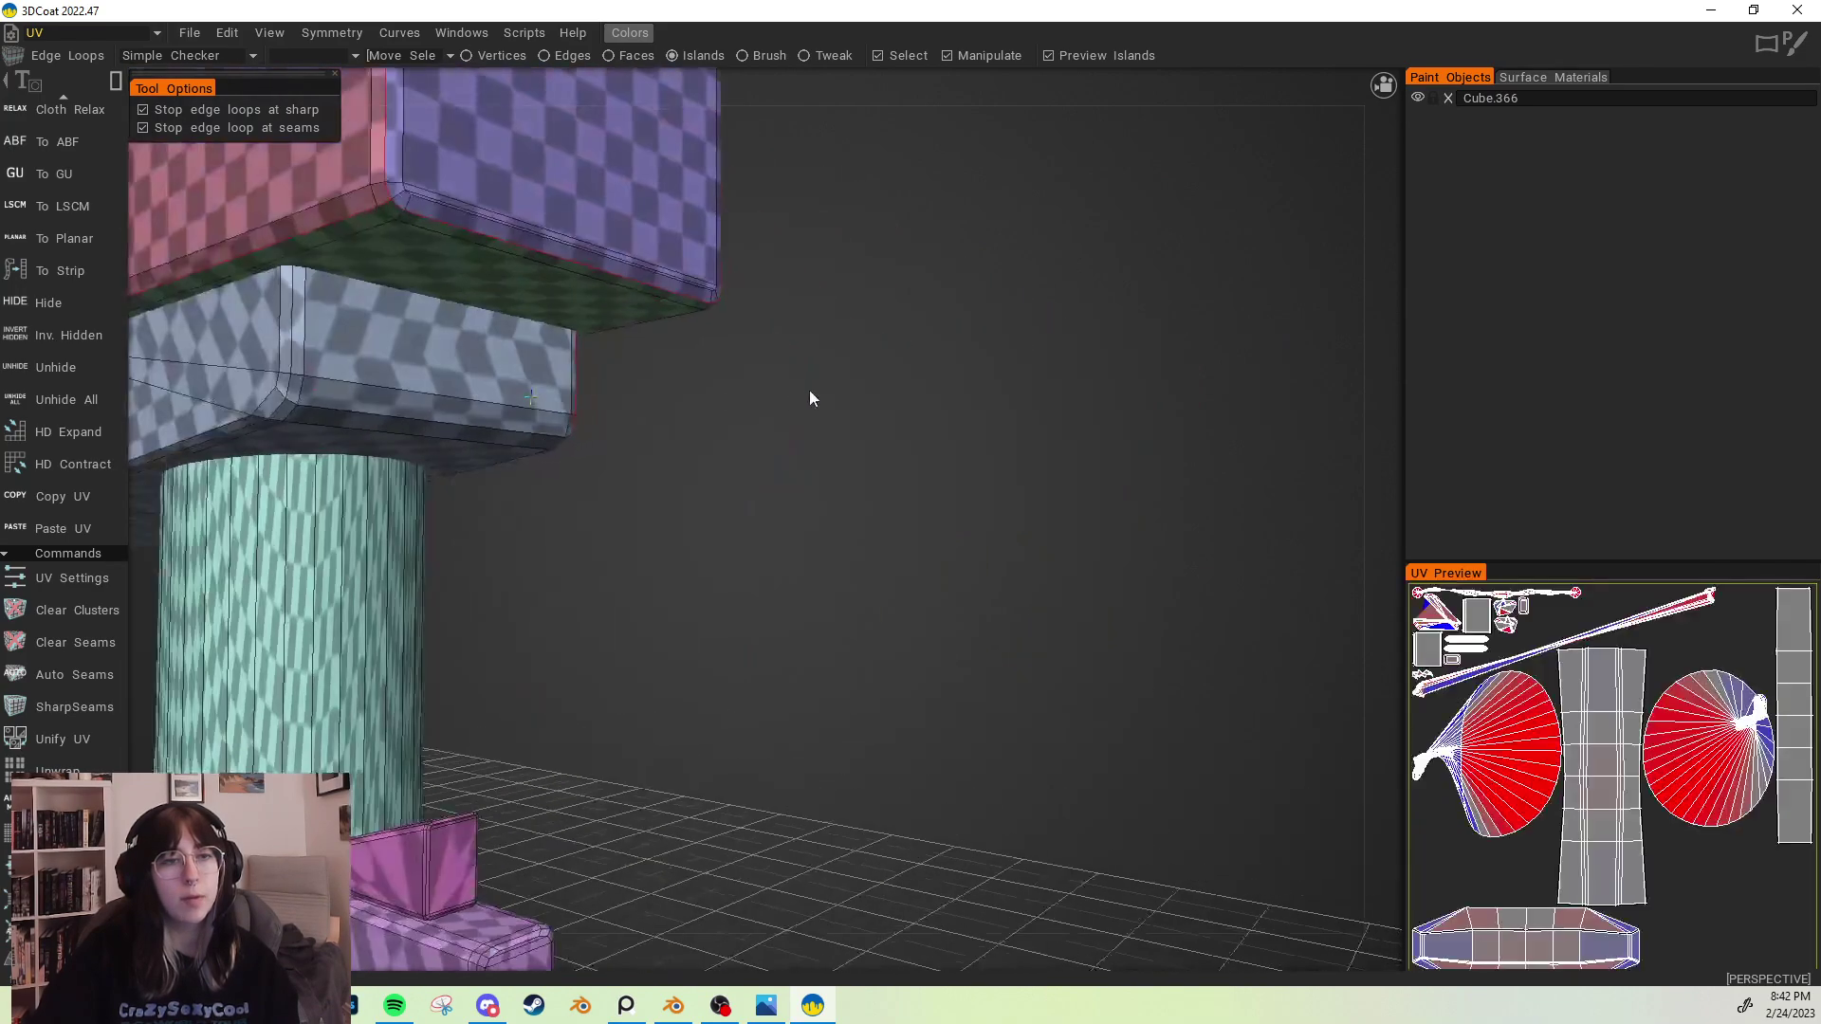
{"action": "left_click", "coordinate": [305, 346]}
{"action": "left_click_drag", "start_coordinate": [308, 351], "coordinate": [598, 388], "text": "alt"}
{"action": "middle_click_drag", "start_coordinate": [596, 386], "coordinate": [908, 388]}
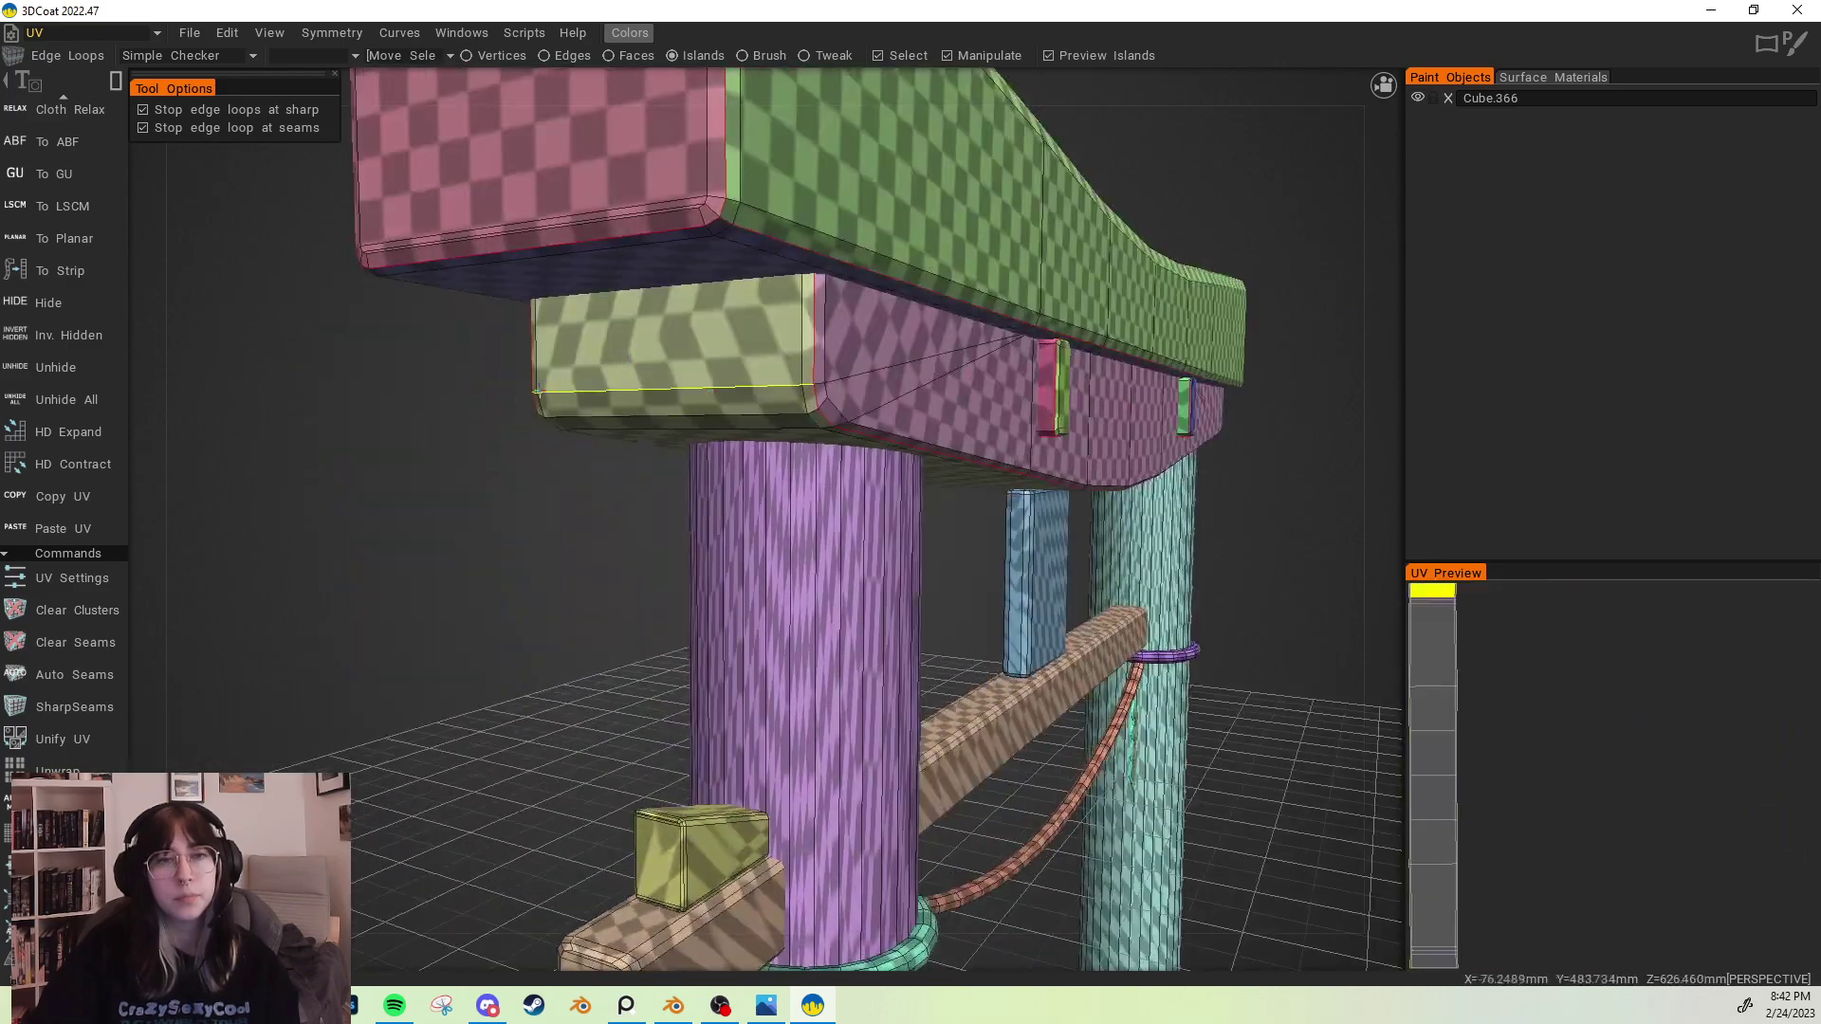
{"action": "scroll", "coordinate": [690, 402], "scroll_direction": "down", "scroll_amount": 4}
{"action": "left_click_drag", "start_coordinate": [911, 384], "coordinate": [562, 330], "text": "alt"}
{"action": "middle_click_drag", "start_coordinate": [726, 313], "coordinate": [673, 271], "text": "alt"}
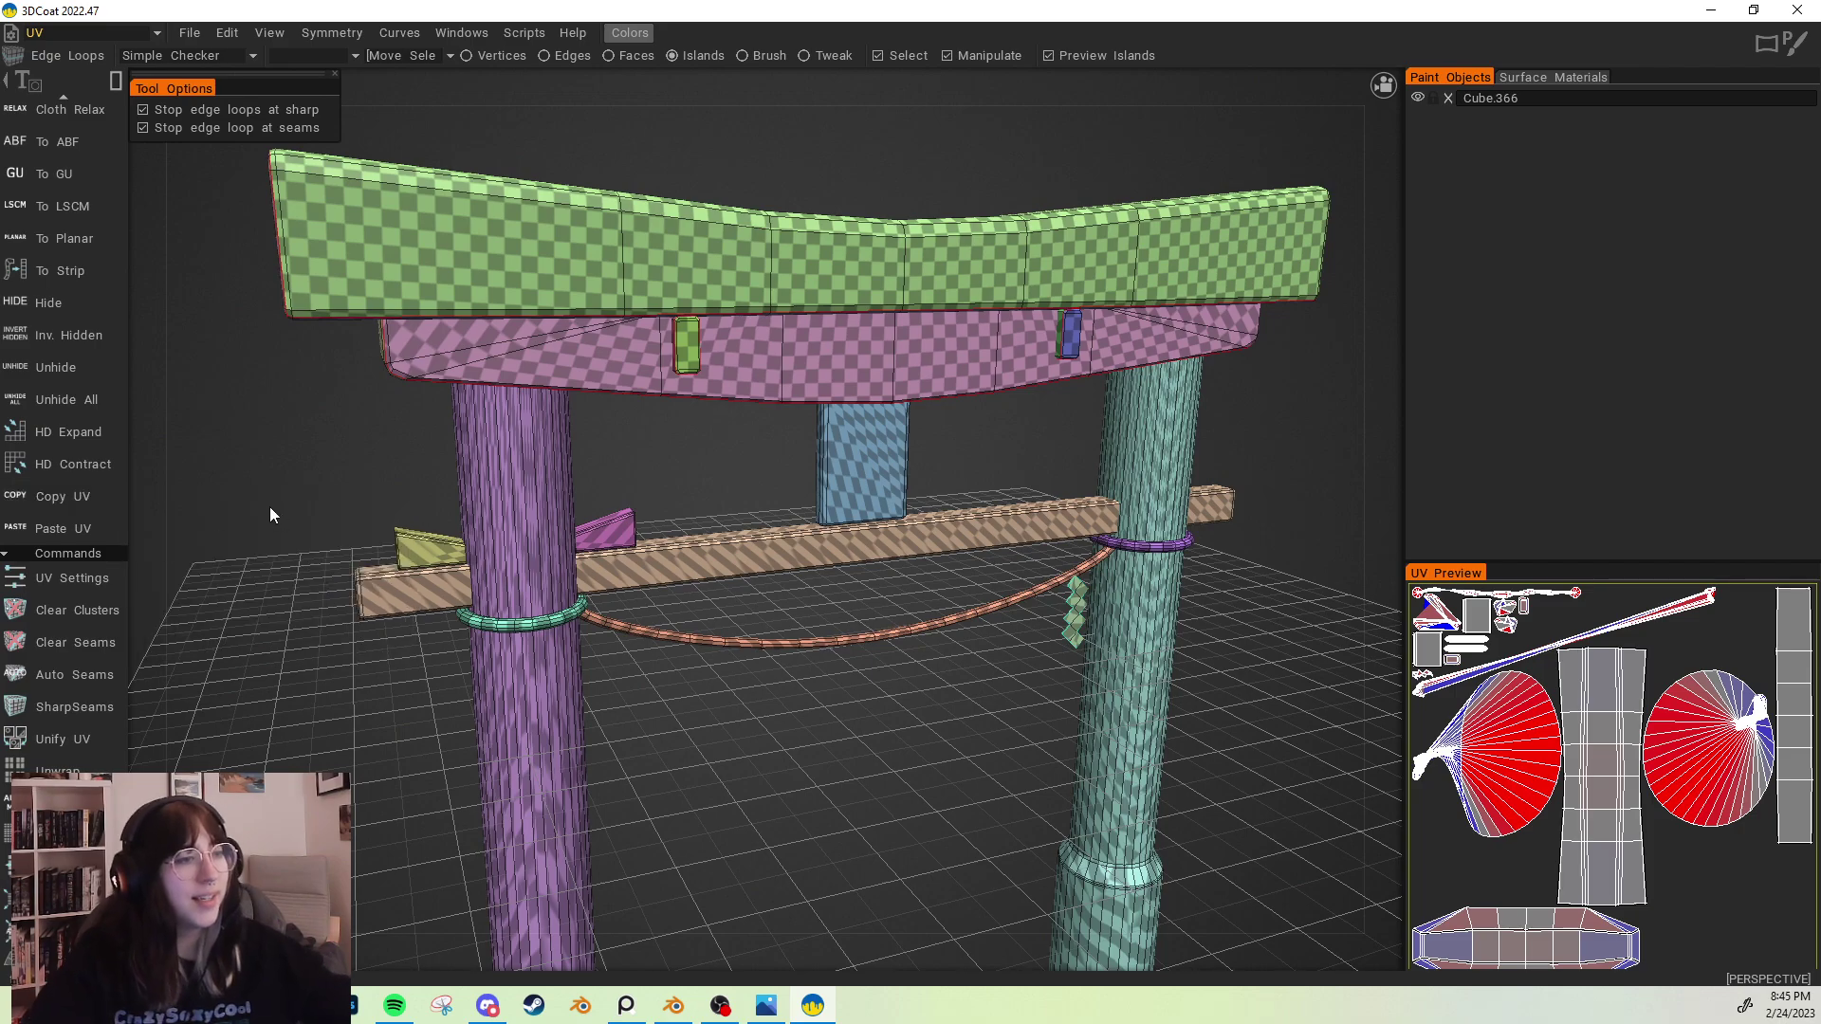
Step: Mark an edge-loop seam along the side edge of the central plaque between the beams
{"action": "left_click_drag", "start_coordinate": [258, 501], "coordinate": [380, 489]}
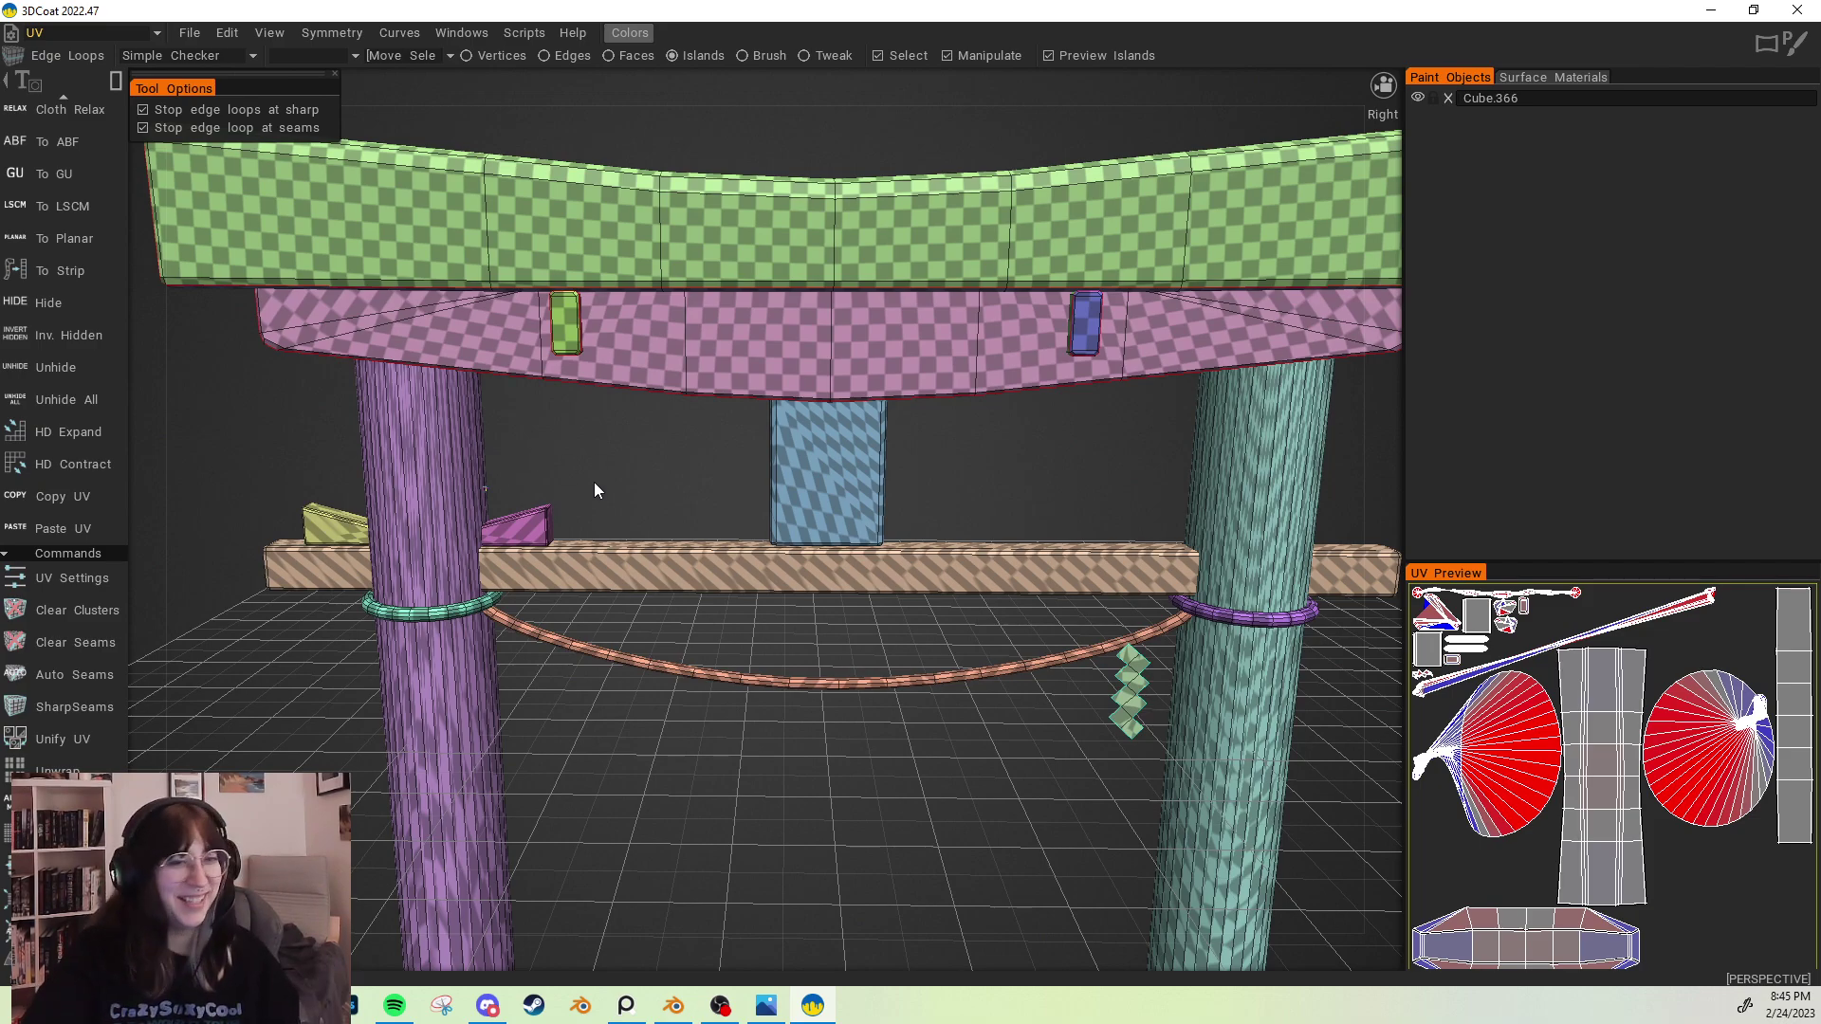
{"action": "middle_click_drag", "start_coordinate": [595, 477], "coordinate": [575, 485]}
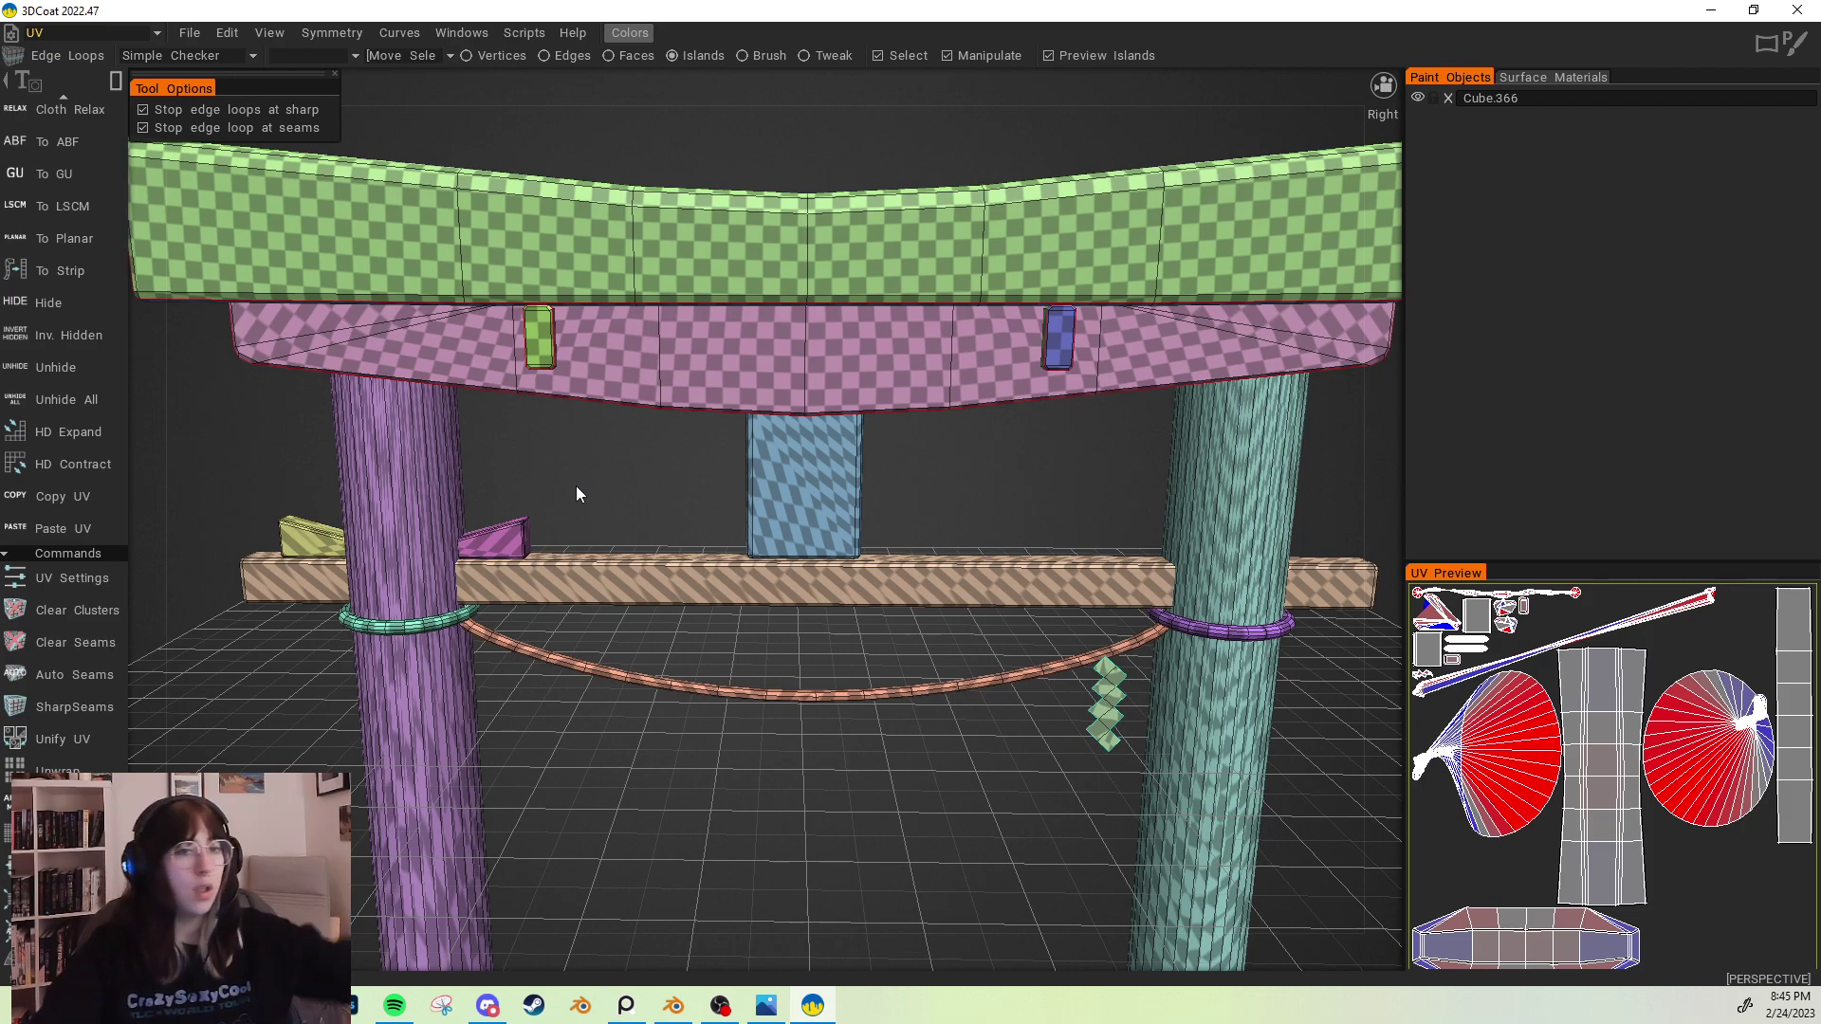
{"action": "left_click_drag", "start_coordinate": [449, 410], "coordinate": [576, 358], "text": "alt"}
{"action": "scroll", "coordinate": [474, 370], "scroll_direction": "up", "scroll_amount": 5}
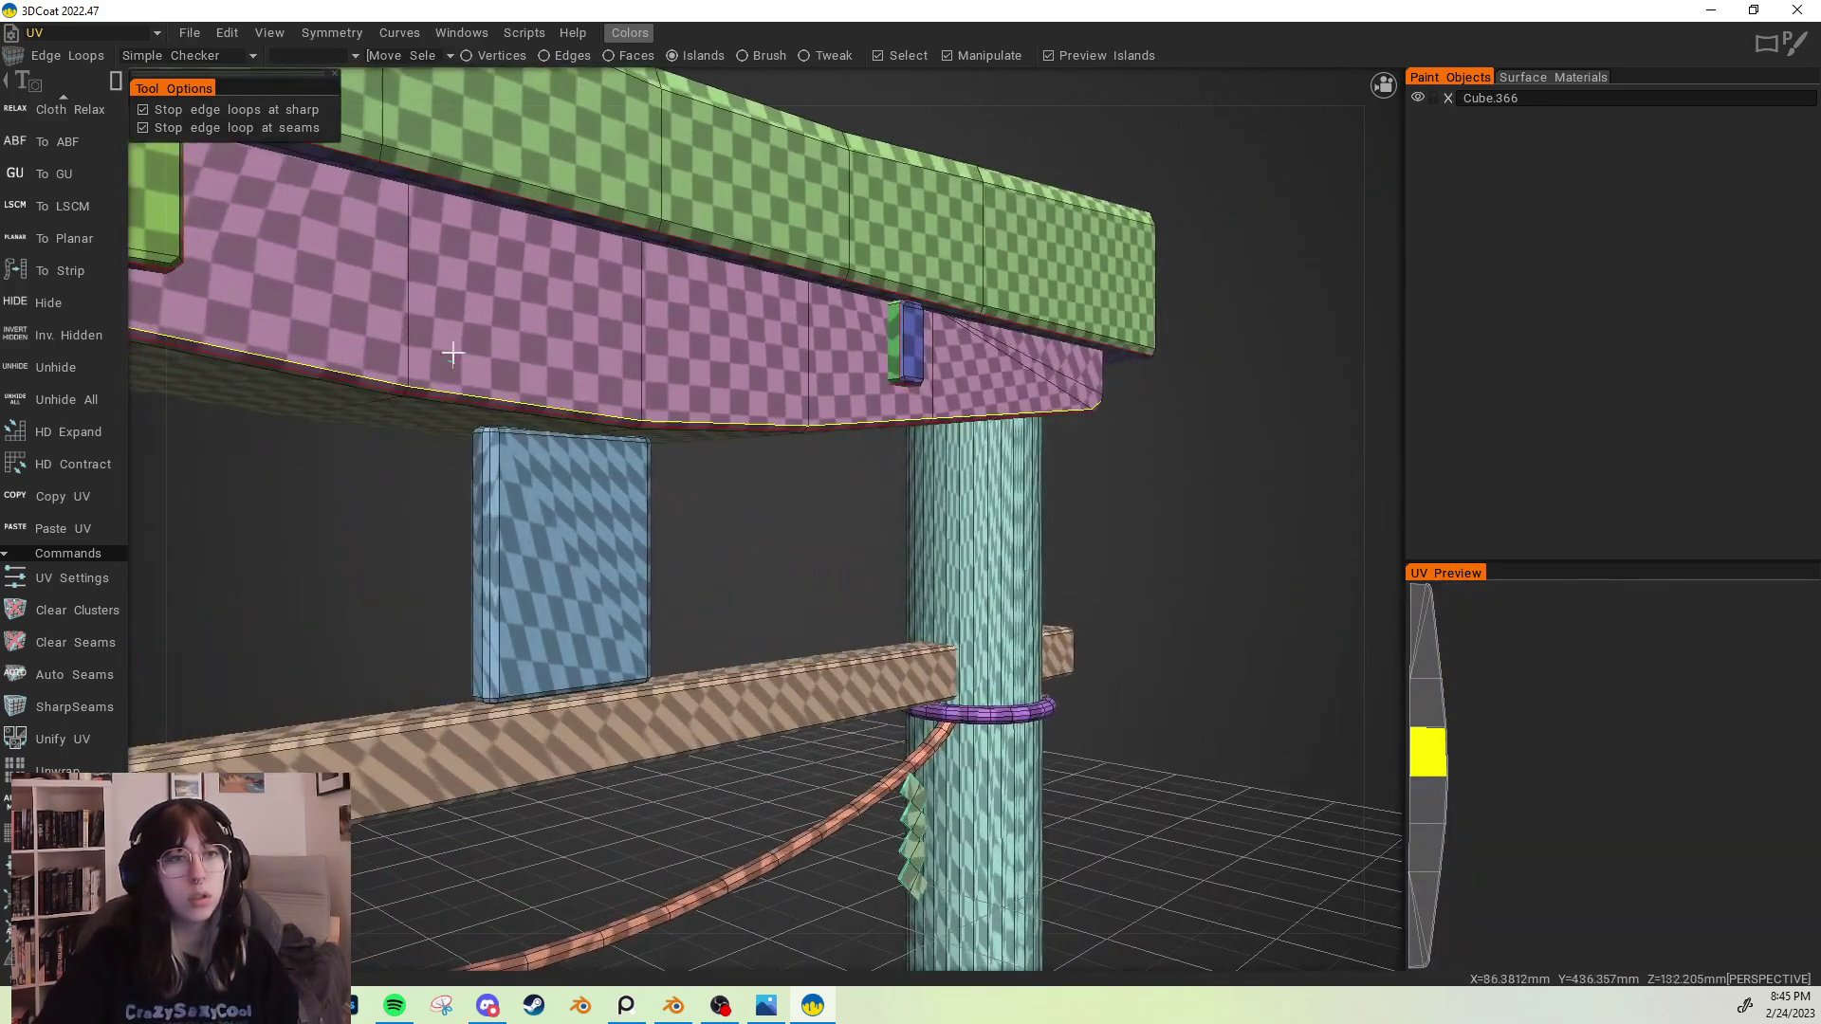
{"action": "middle_click_drag", "start_coordinate": [451, 361], "coordinate": [642, 443], "text": "alt"}
{"action": "left_click_drag", "start_coordinate": [539, 414], "coordinate": [513, 372], "text": "alt"}
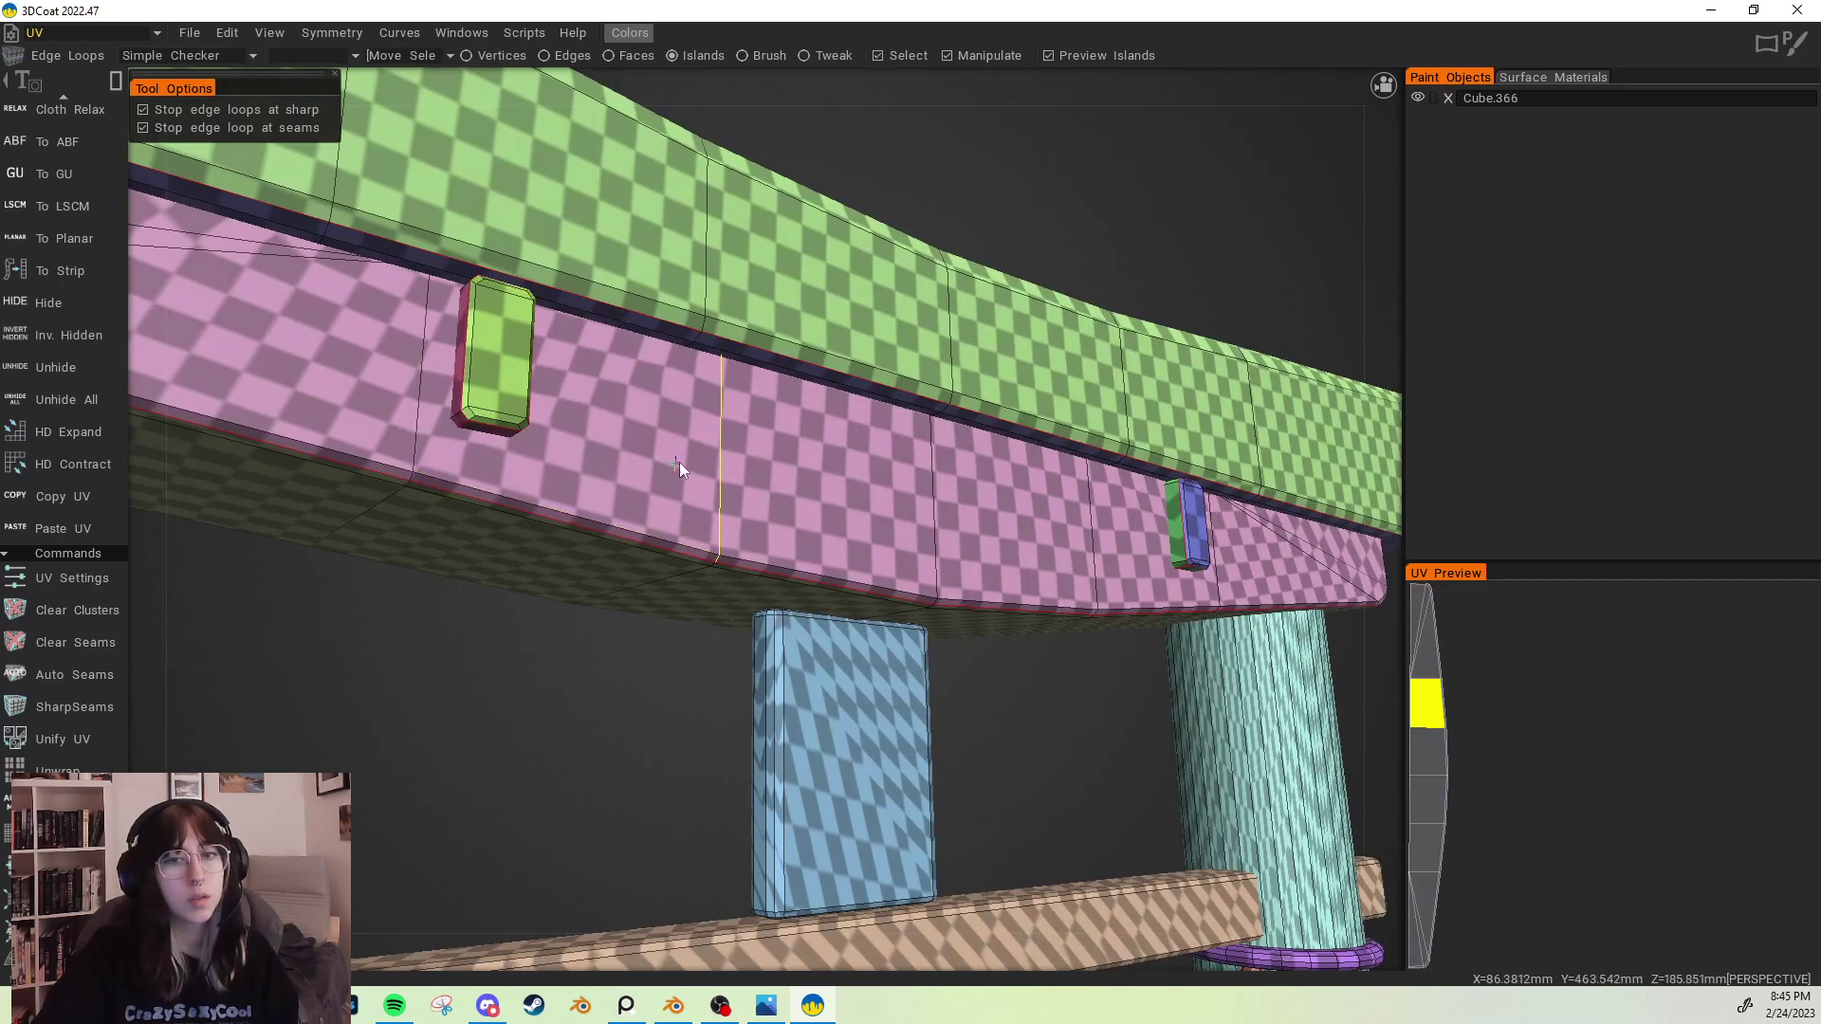
{"action": "middle_click_drag", "start_coordinate": [725, 475], "coordinate": [803, 351], "text": "alt"}
{"action": "scroll", "coordinate": [807, 604], "scroll_direction": "up", "scroll_amount": 5}
{"action": "middle_click_drag", "start_coordinate": [807, 603], "coordinate": [662, 292], "text": "alt"}
{"action": "middle_click_drag", "start_coordinate": [679, 191], "coordinate": [786, 334]}
{"action": "left_click", "coordinate": [892, 346]}
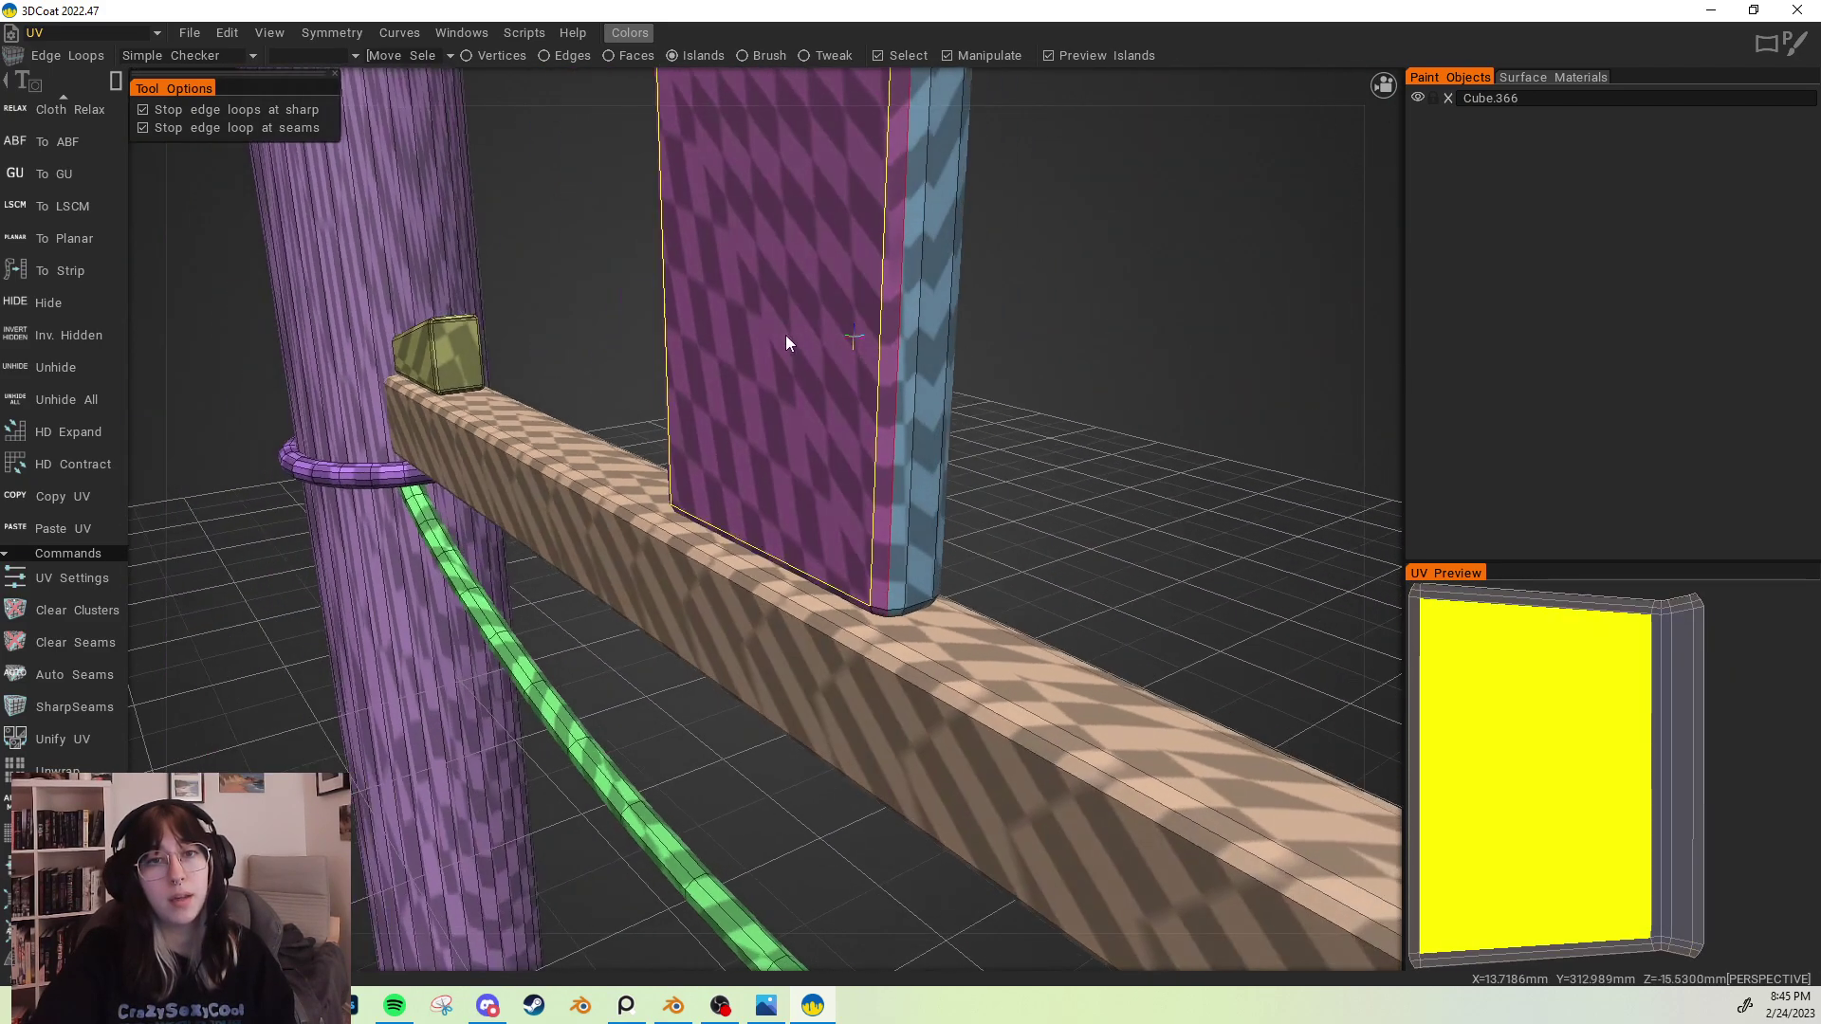
Step: Mark a lengthwise edge-loop seam on the pillar that stands between the two wedges
{"action": "scroll", "coordinate": [727, 321], "scroll_direction": "down", "scroll_amount": 5}
{"action": "middle_click_drag", "start_coordinate": [731, 328], "coordinate": [767, 336]}
{"action": "scroll", "coordinate": [703, 398], "scroll_direction": "up", "scroll_amount": 6}
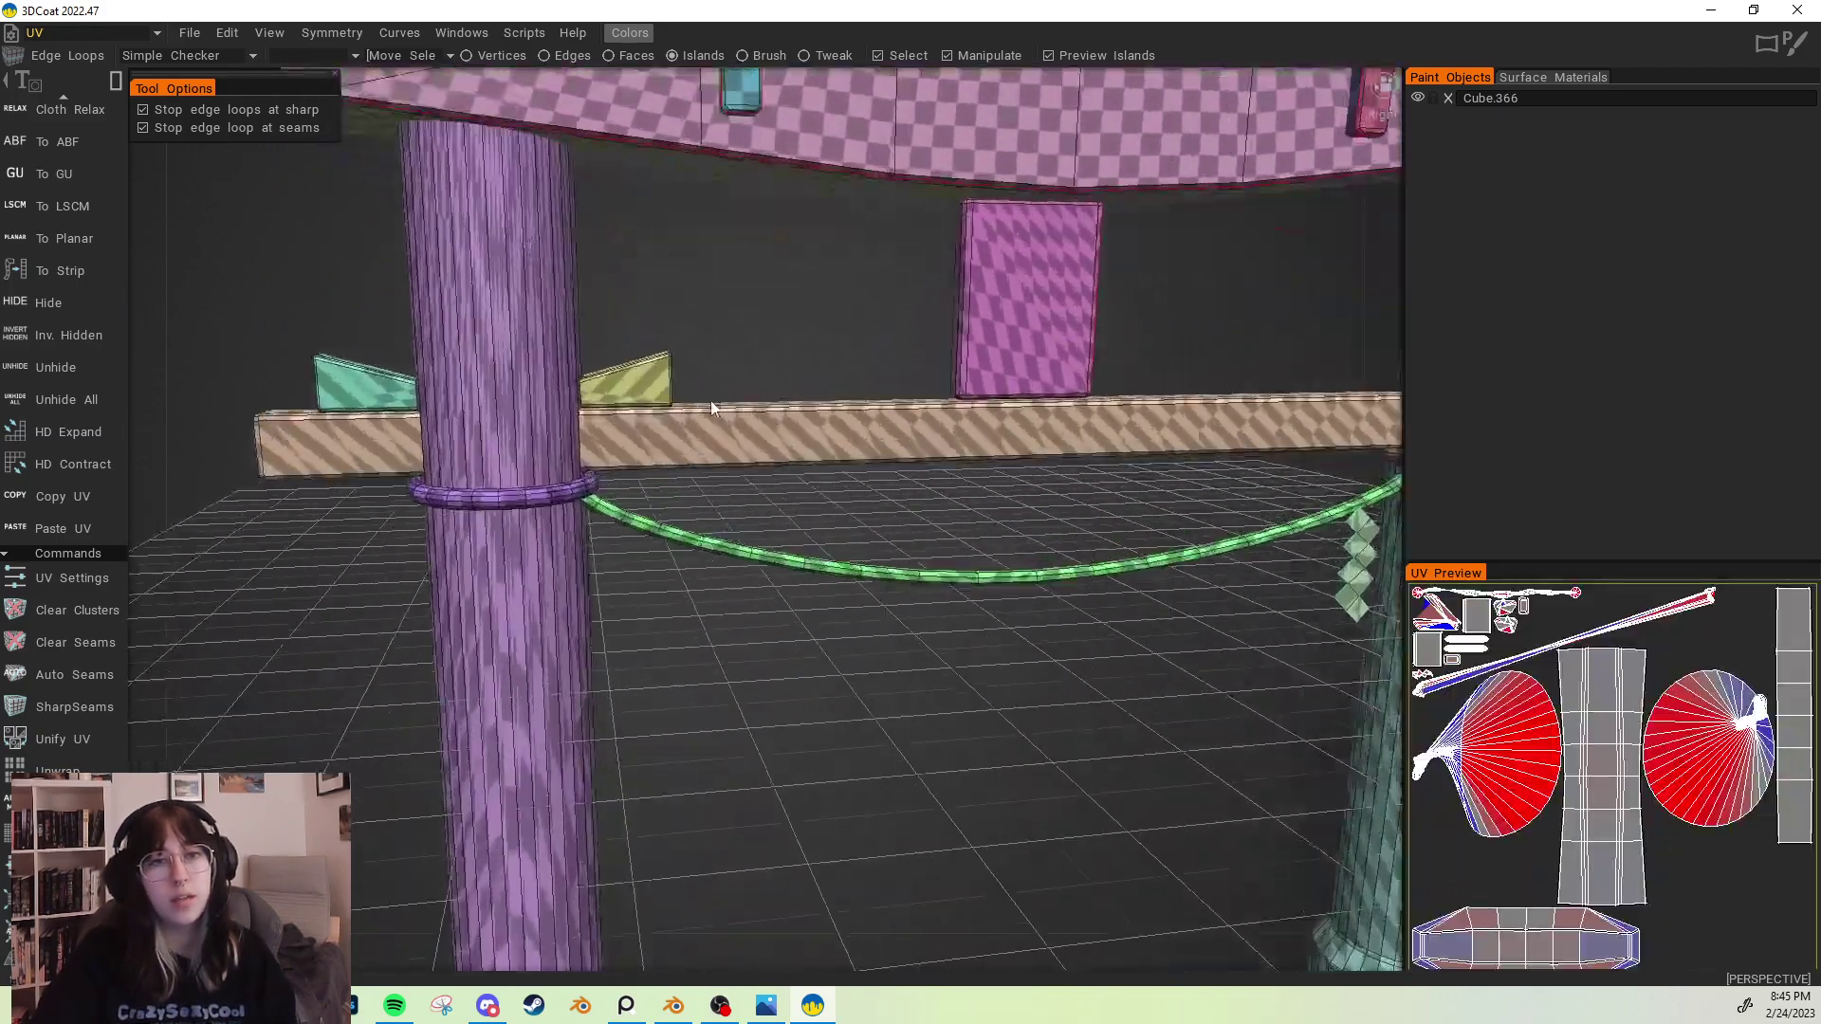
{"action": "middle_click_drag", "start_coordinate": [704, 398], "coordinate": [806, 364]}
{"action": "middle_click_drag", "start_coordinate": [669, 339], "coordinate": [812, 327]}
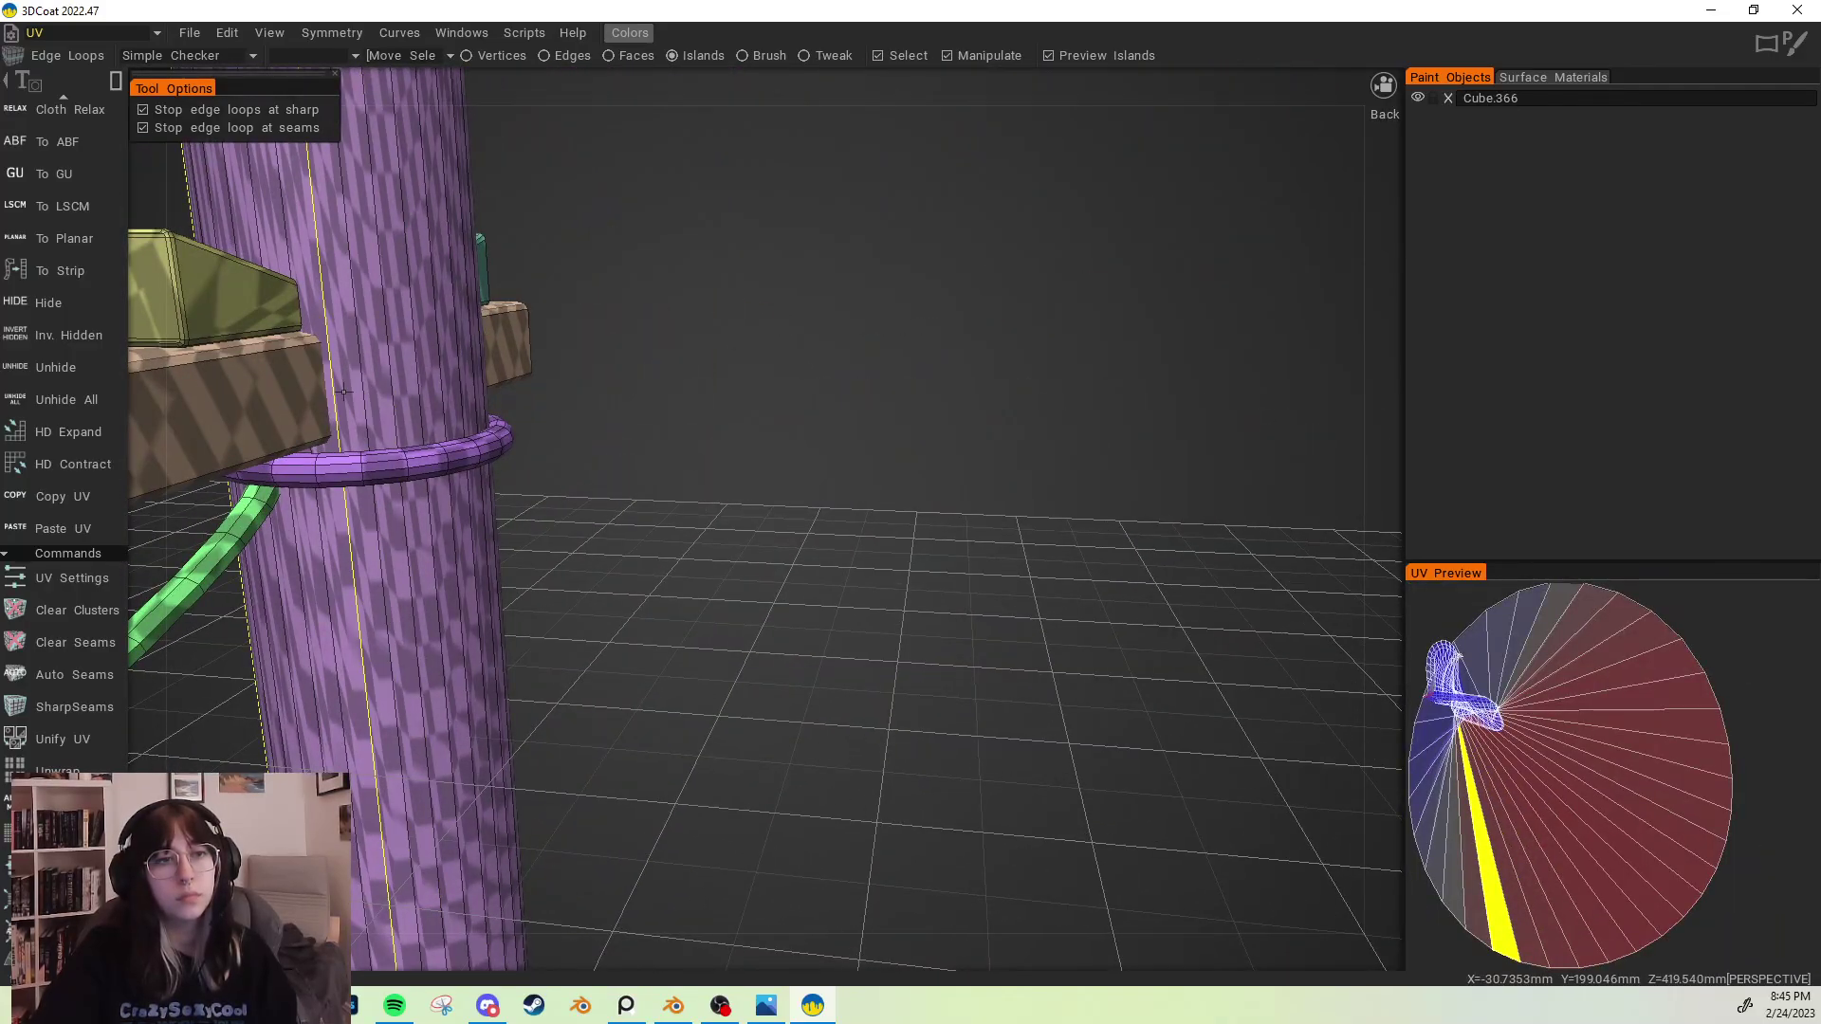
{"action": "left_click", "coordinate": [361, 395]}
{"action": "key", "text": "ctrl+z"}
{"action": "left_click", "coordinate": [360, 399]}
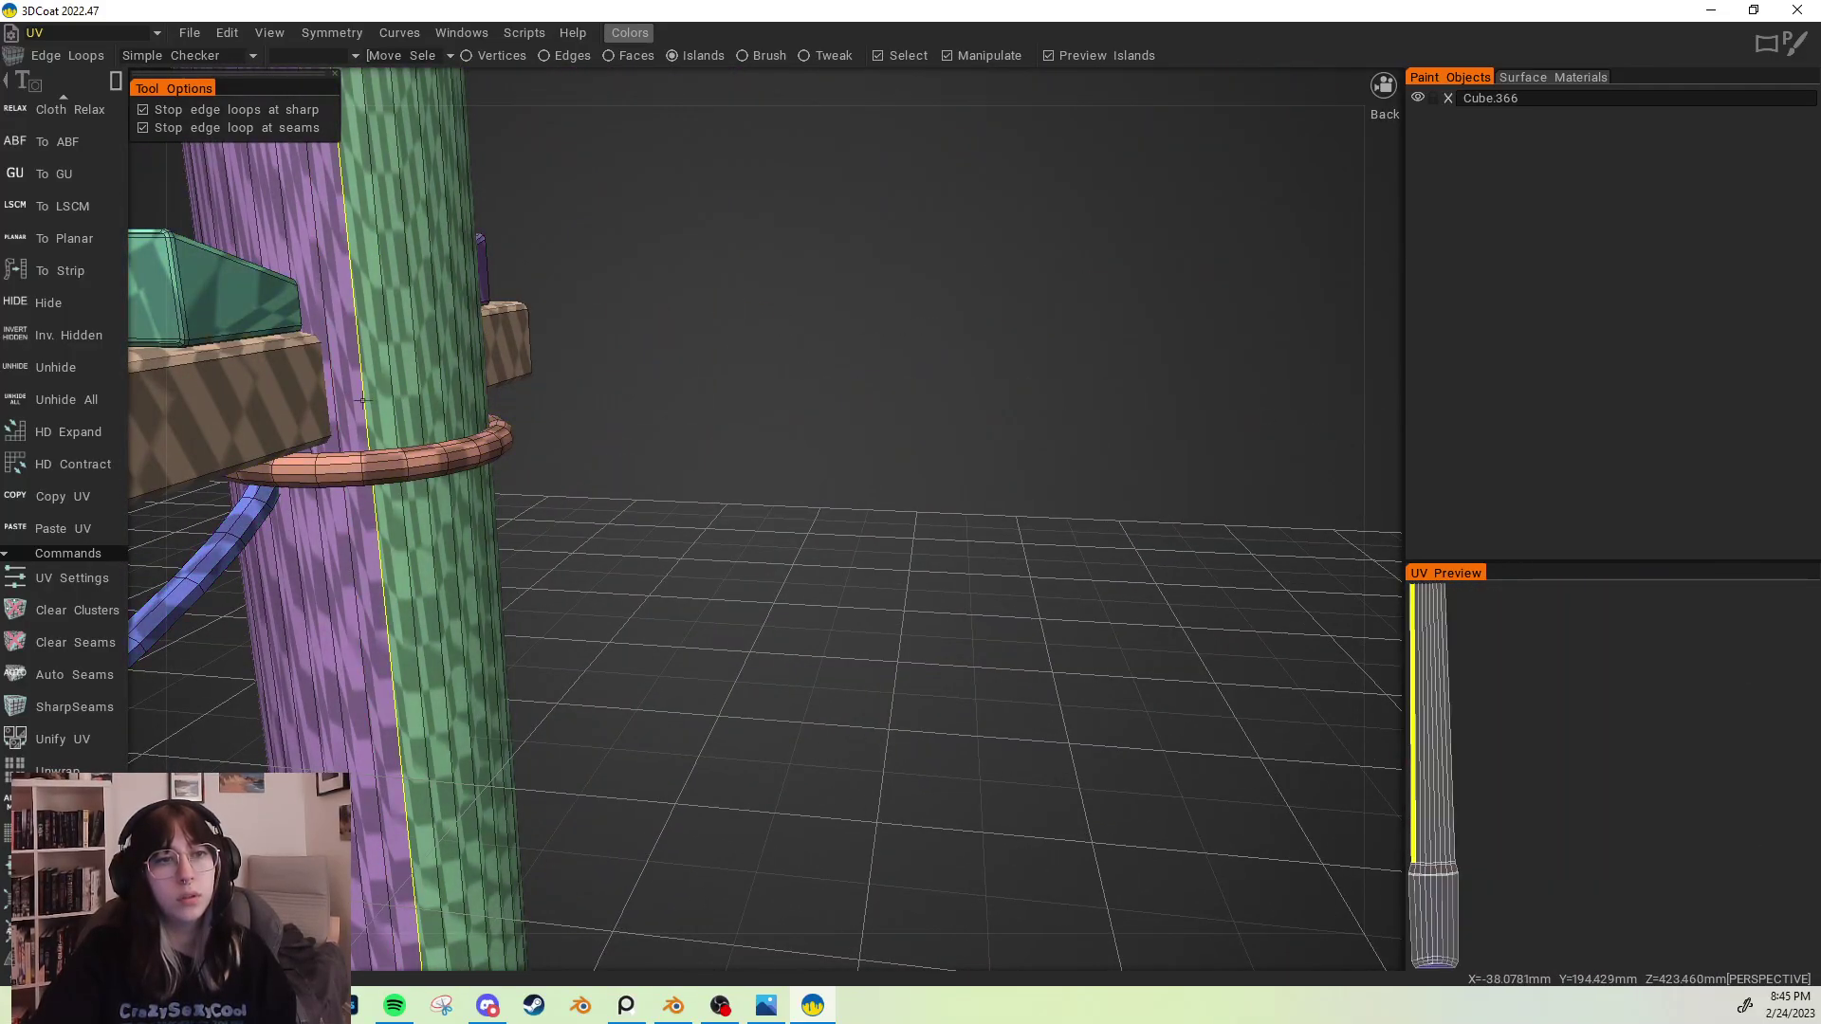
Step: Mark a lengthwise edge-loop seam on the pillar beside the hanging paper streamer
{"action": "scroll", "coordinate": [439, 406], "scroll_direction": "down", "scroll_amount": 5}
{"action": "middle_click_drag", "start_coordinate": [607, 373], "coordinate": [704, 383]}
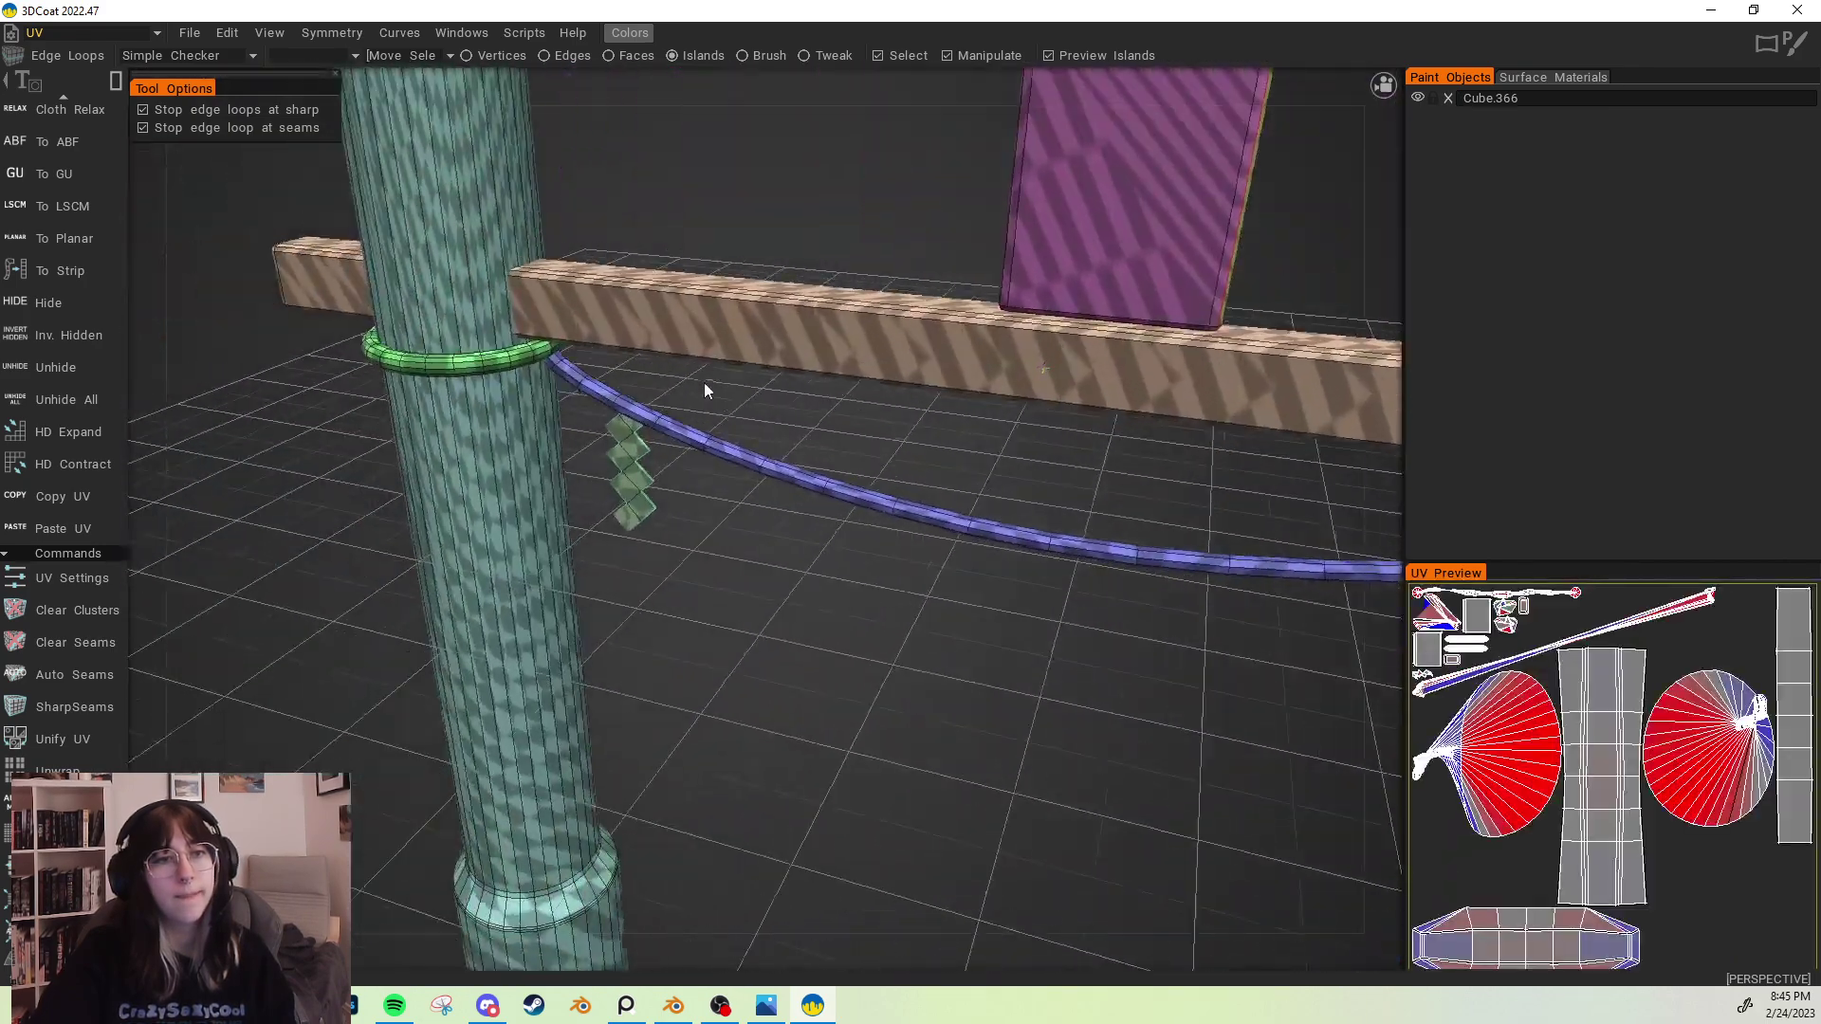
{"action": "left_click", "coordinate": [508, 311]}
{"action": "left_click", "coordinate": [507, 312]}
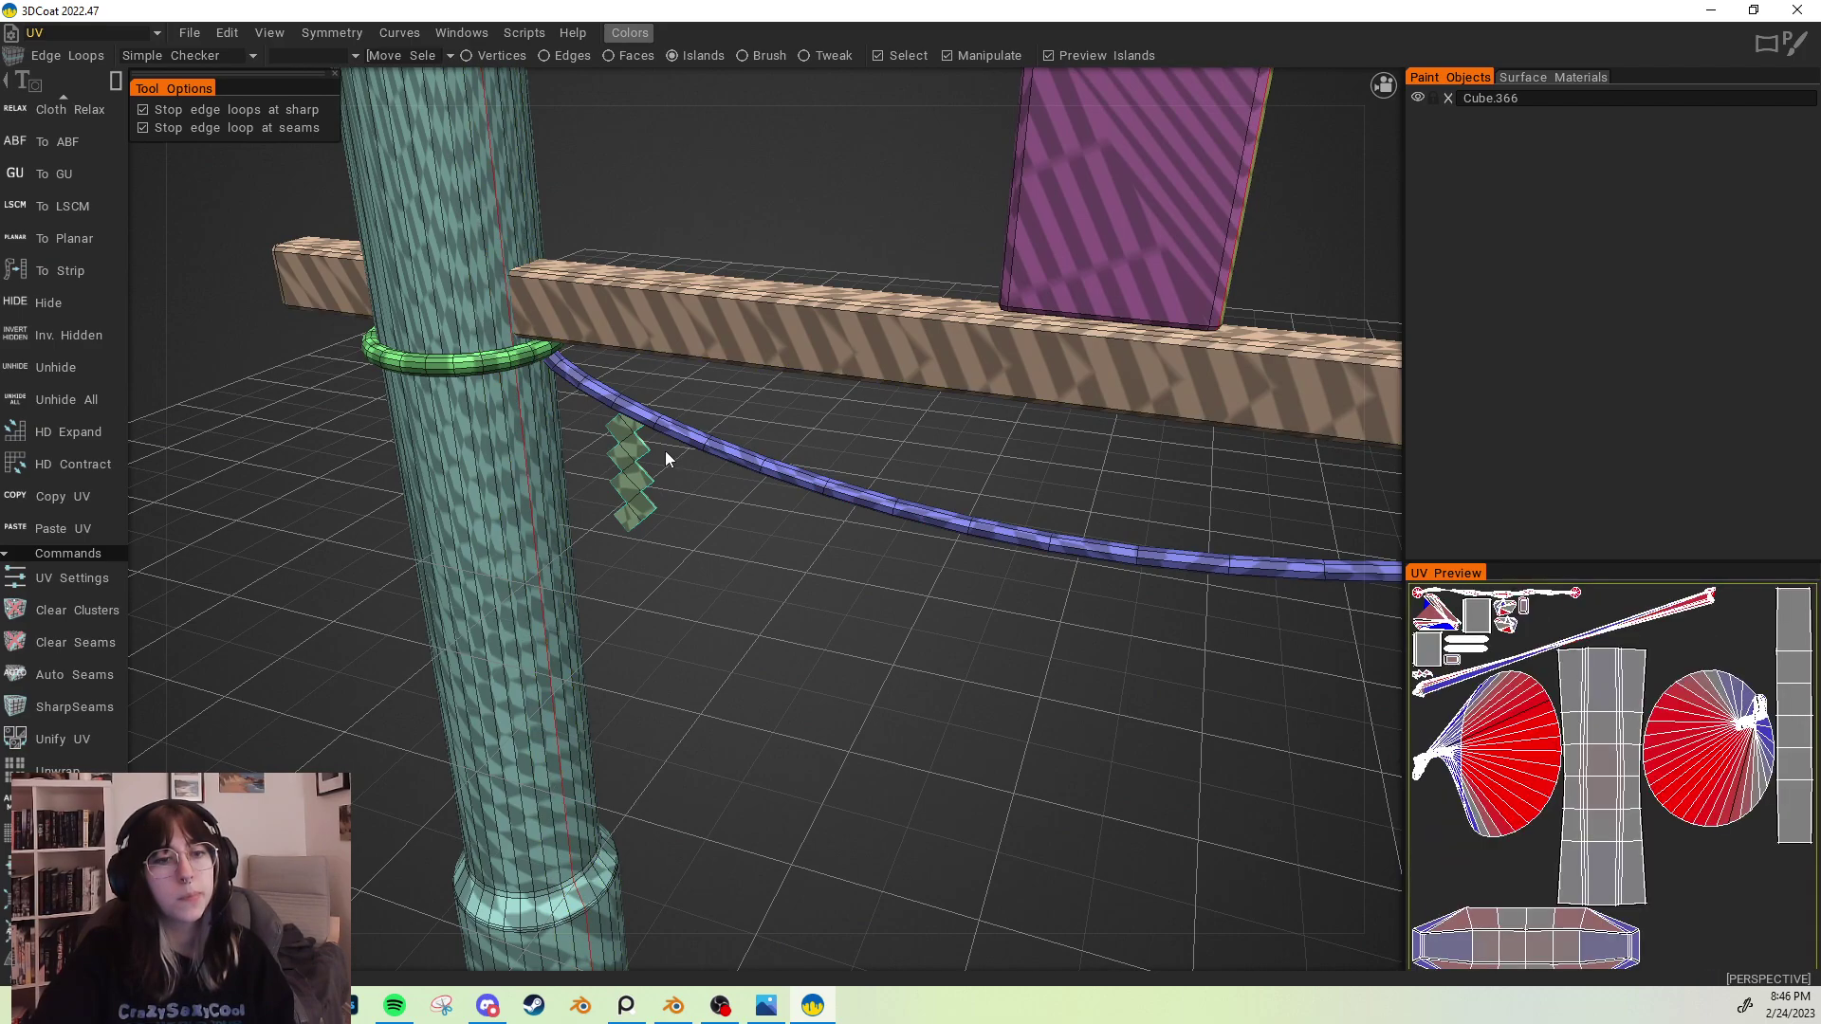
Step: Mark an edge-loop seam around the lower rim of the collar near the streamer-side pillar's foot
{"action": "scroll", "coordinate": [560, 489], "scroll_direction": "down", "scroll_amount": 5}
{"action": "middle_click_drag", "start_coordinate": [651, 512], "coordinate": [569, 517]}
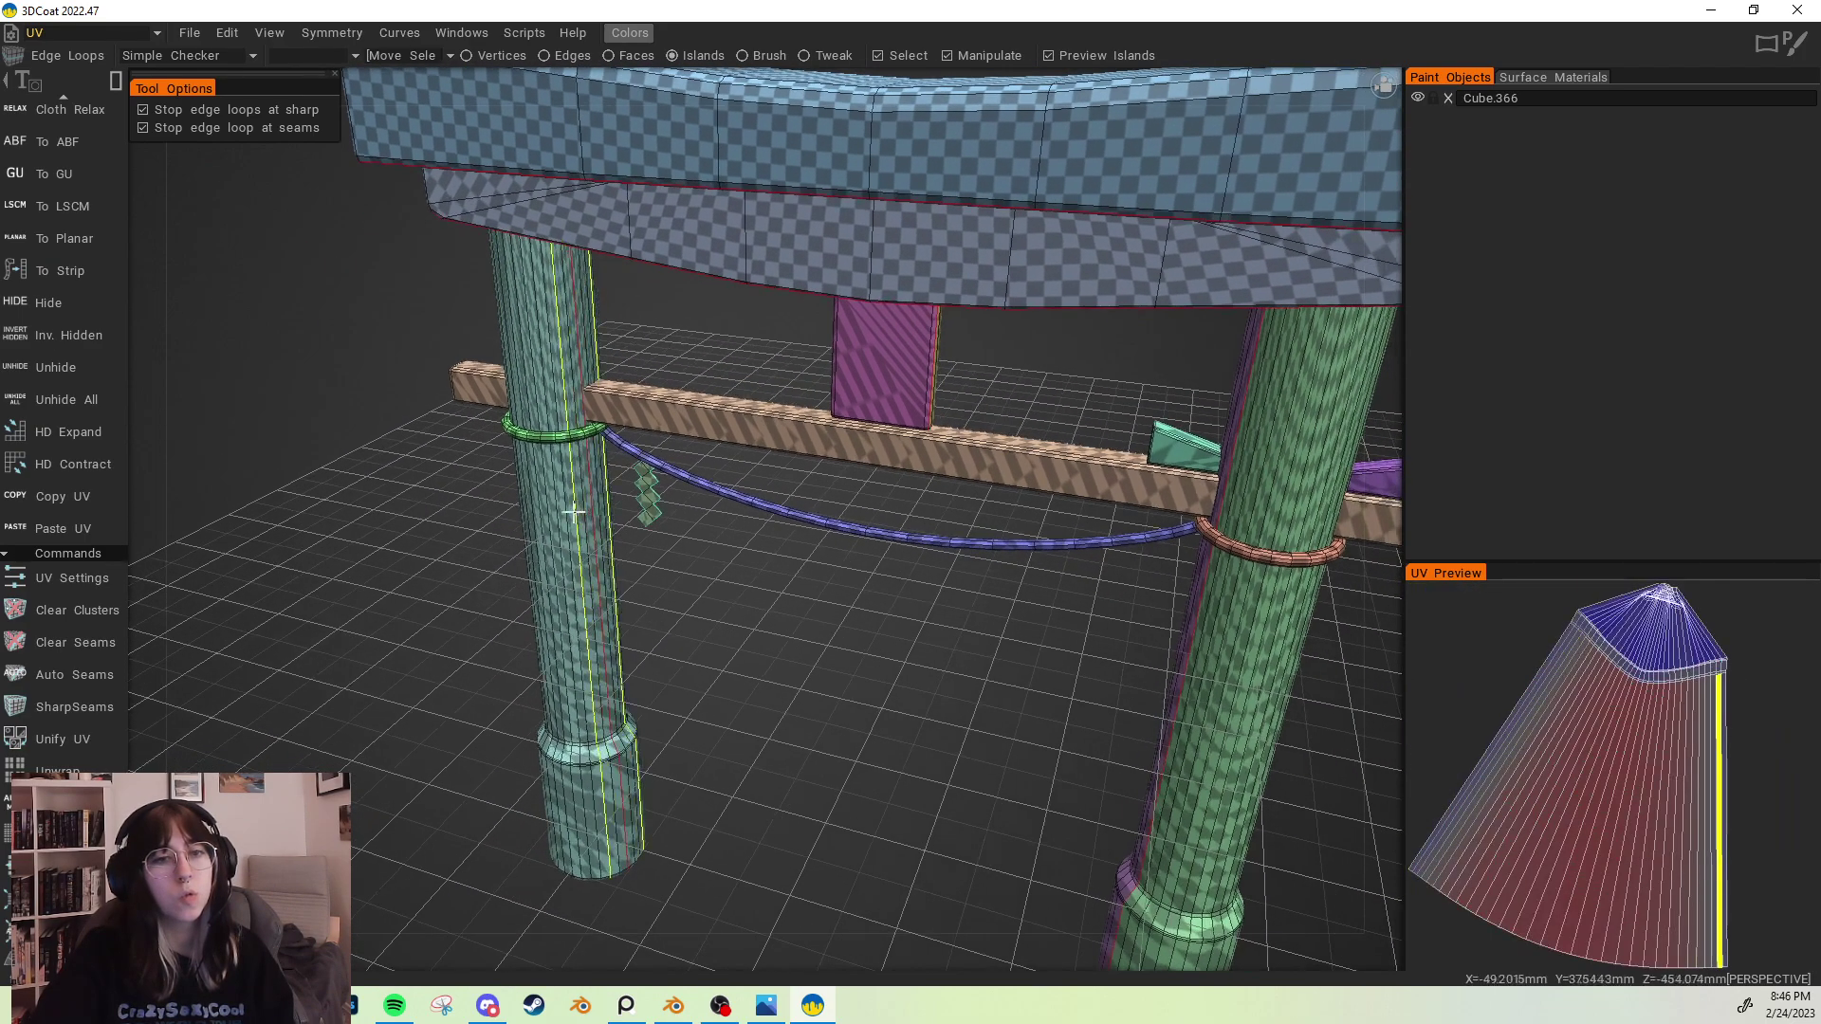
{"action": "scroll", "coordinate": [569, 517], "scroll_direction": "up", "scroll_amount": 3}
{"action": "middle_click_drag", "start_coordinate": [592, 777], "coordinate": [929, 375], "text": "shift"}
{"action": "scroll", "coordinate": [616, 525], "scroll_direction": "up", "scroll_amount": 5}
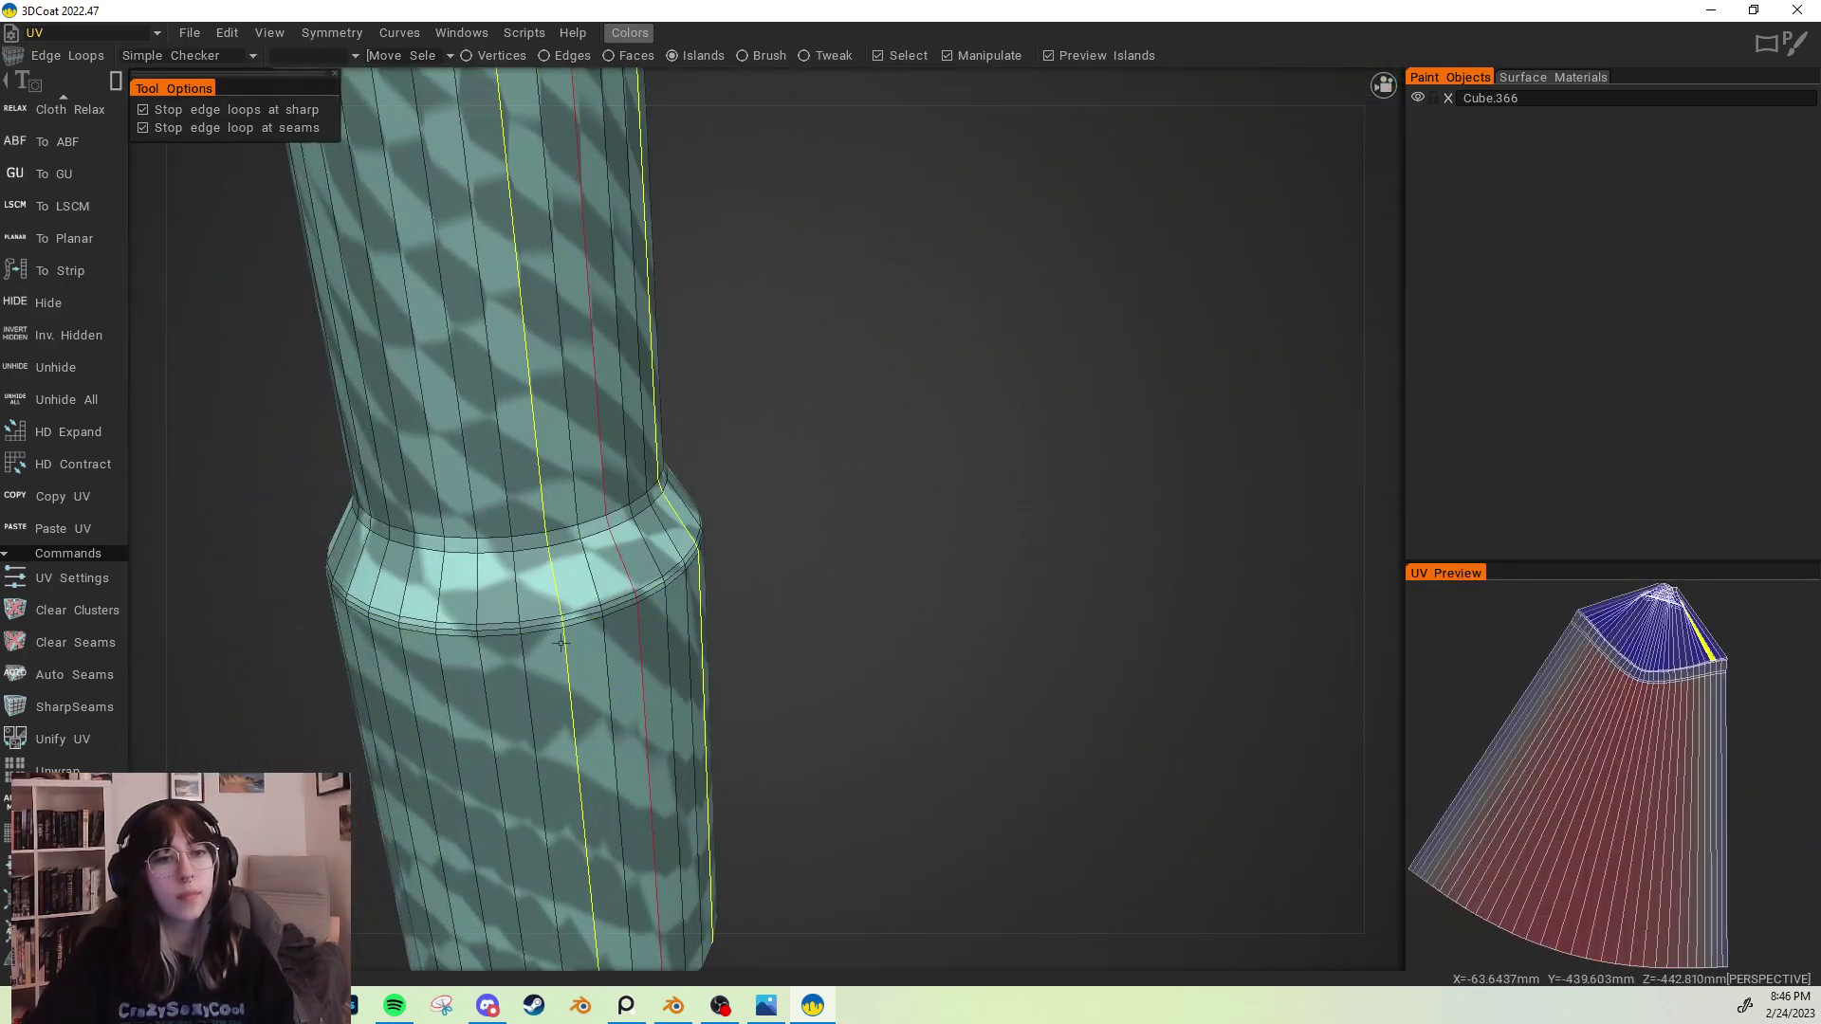
{"action": "left_click", "coordinate": [562, 623]}
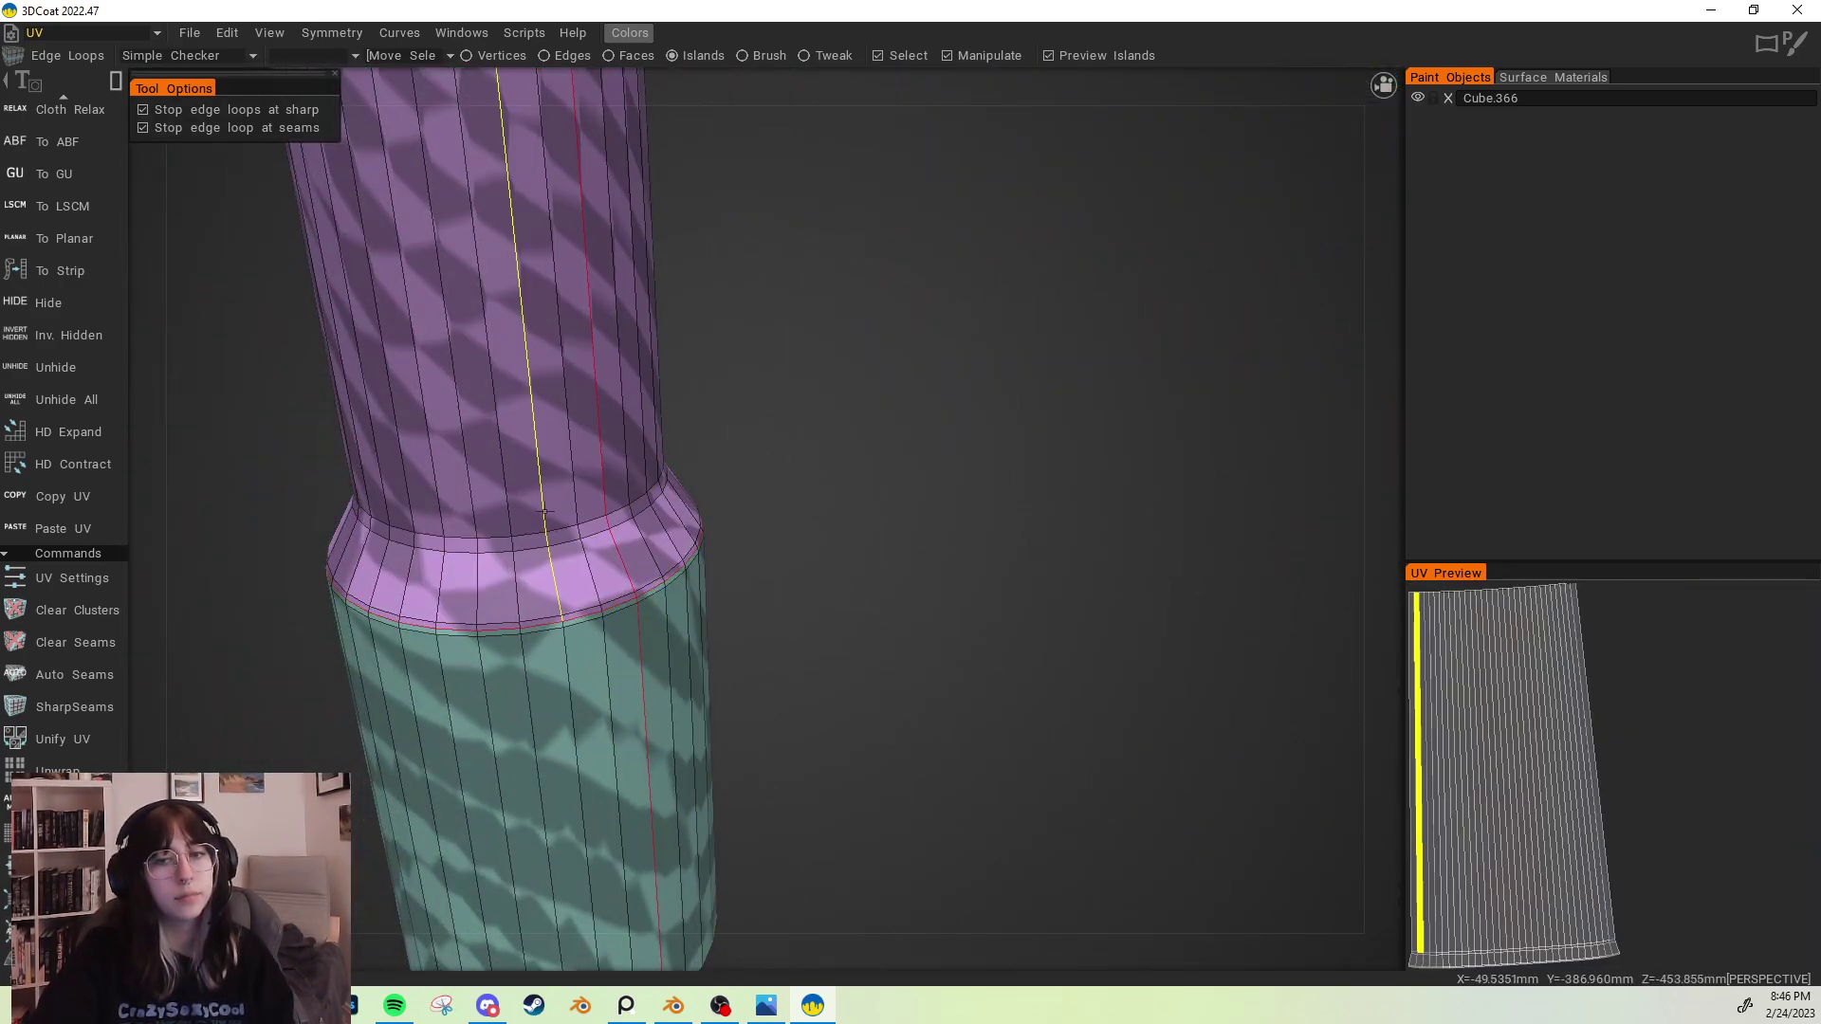
{"action": "middle_click_drag", "start_coordinate": [594, 674], "coordinate": [721, 531], "text": "shift"}
{"action": "left_click", "coordinate": [699, 671]}
Step: Try seam loops around the bottom rim of the wedge-side pillar and clear its lengthwise seam
{"action": "middle_click_drag", "start_coordinate": [854, 617], "coordinate": [649, 583]}
{"action": "scroll", "coordinate": [668, 603], "scroll_direction": "down", "scroll_amount": 5}
{"action": "middle_click_drag", "start_coordinate": [987, 569], "coordinate": [657, 561]}
{"action": "scroll", "coordinate": [784, 571], "scroll_direction": "up", "scroll_amount": 5}
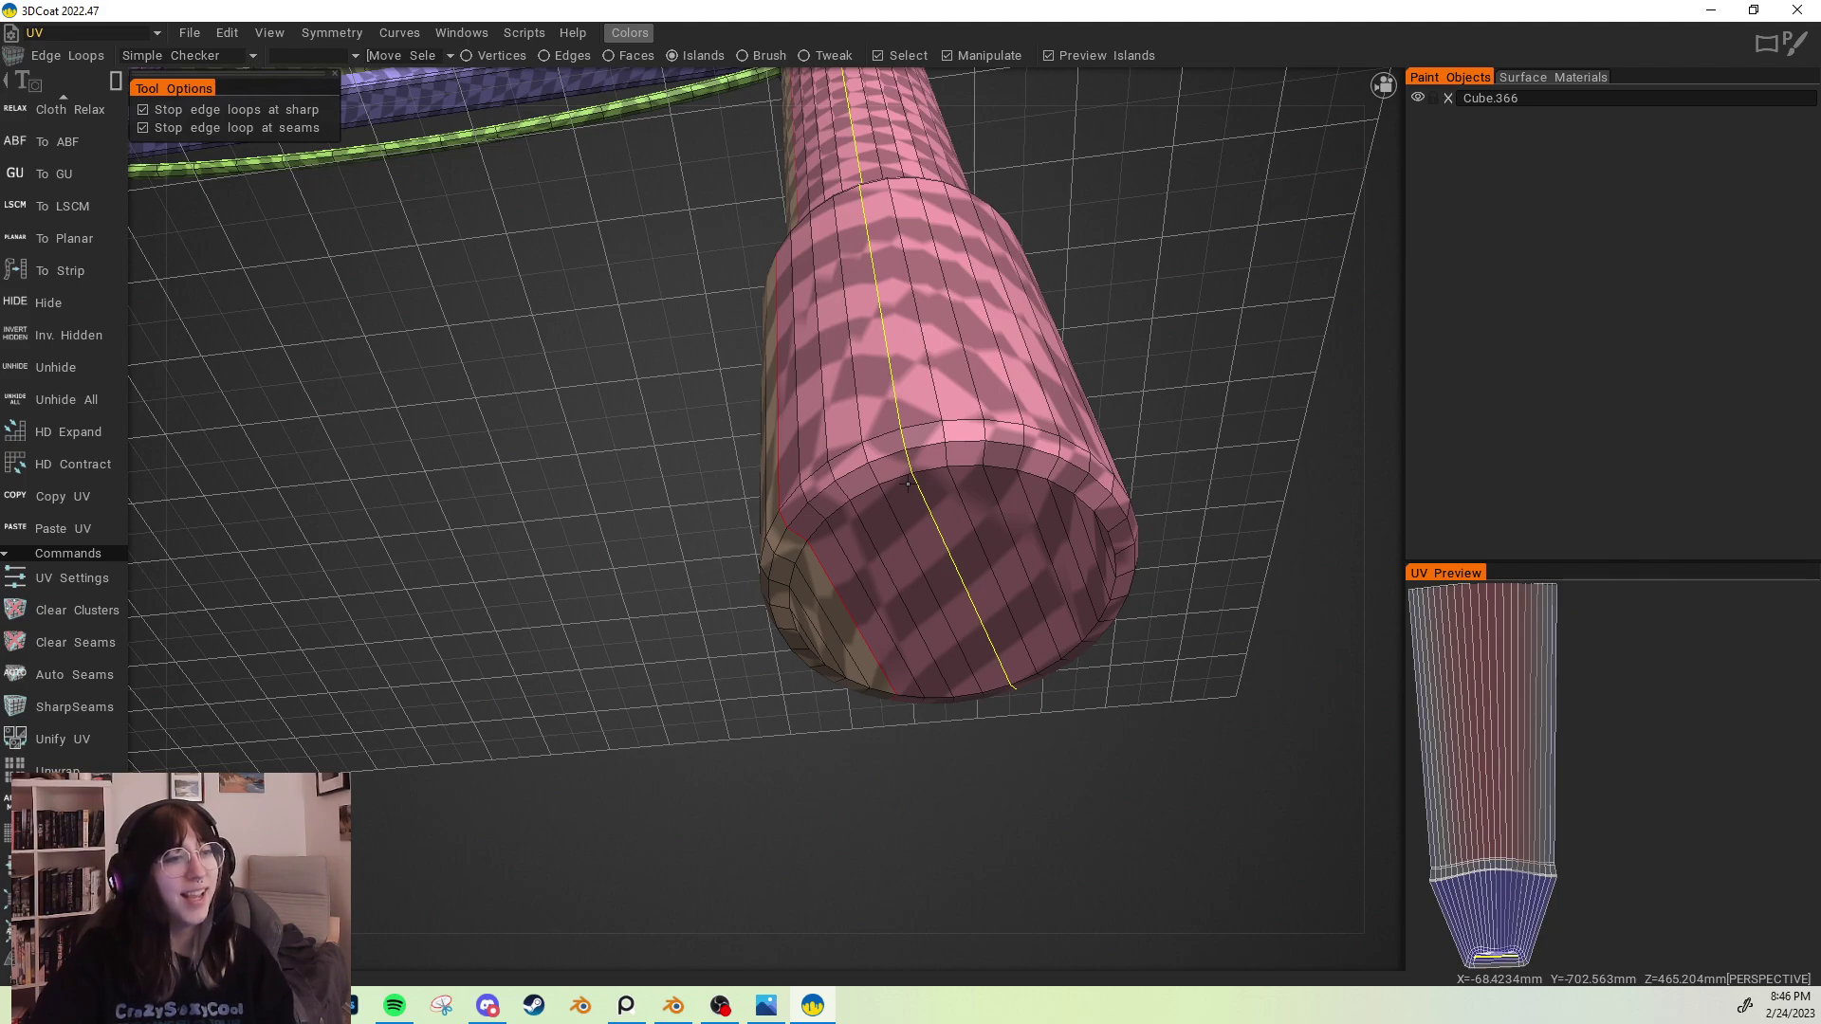
{"action": "middle_click_drag", "start_coordinate": [908, 485], "coordinate": [857, 496]}
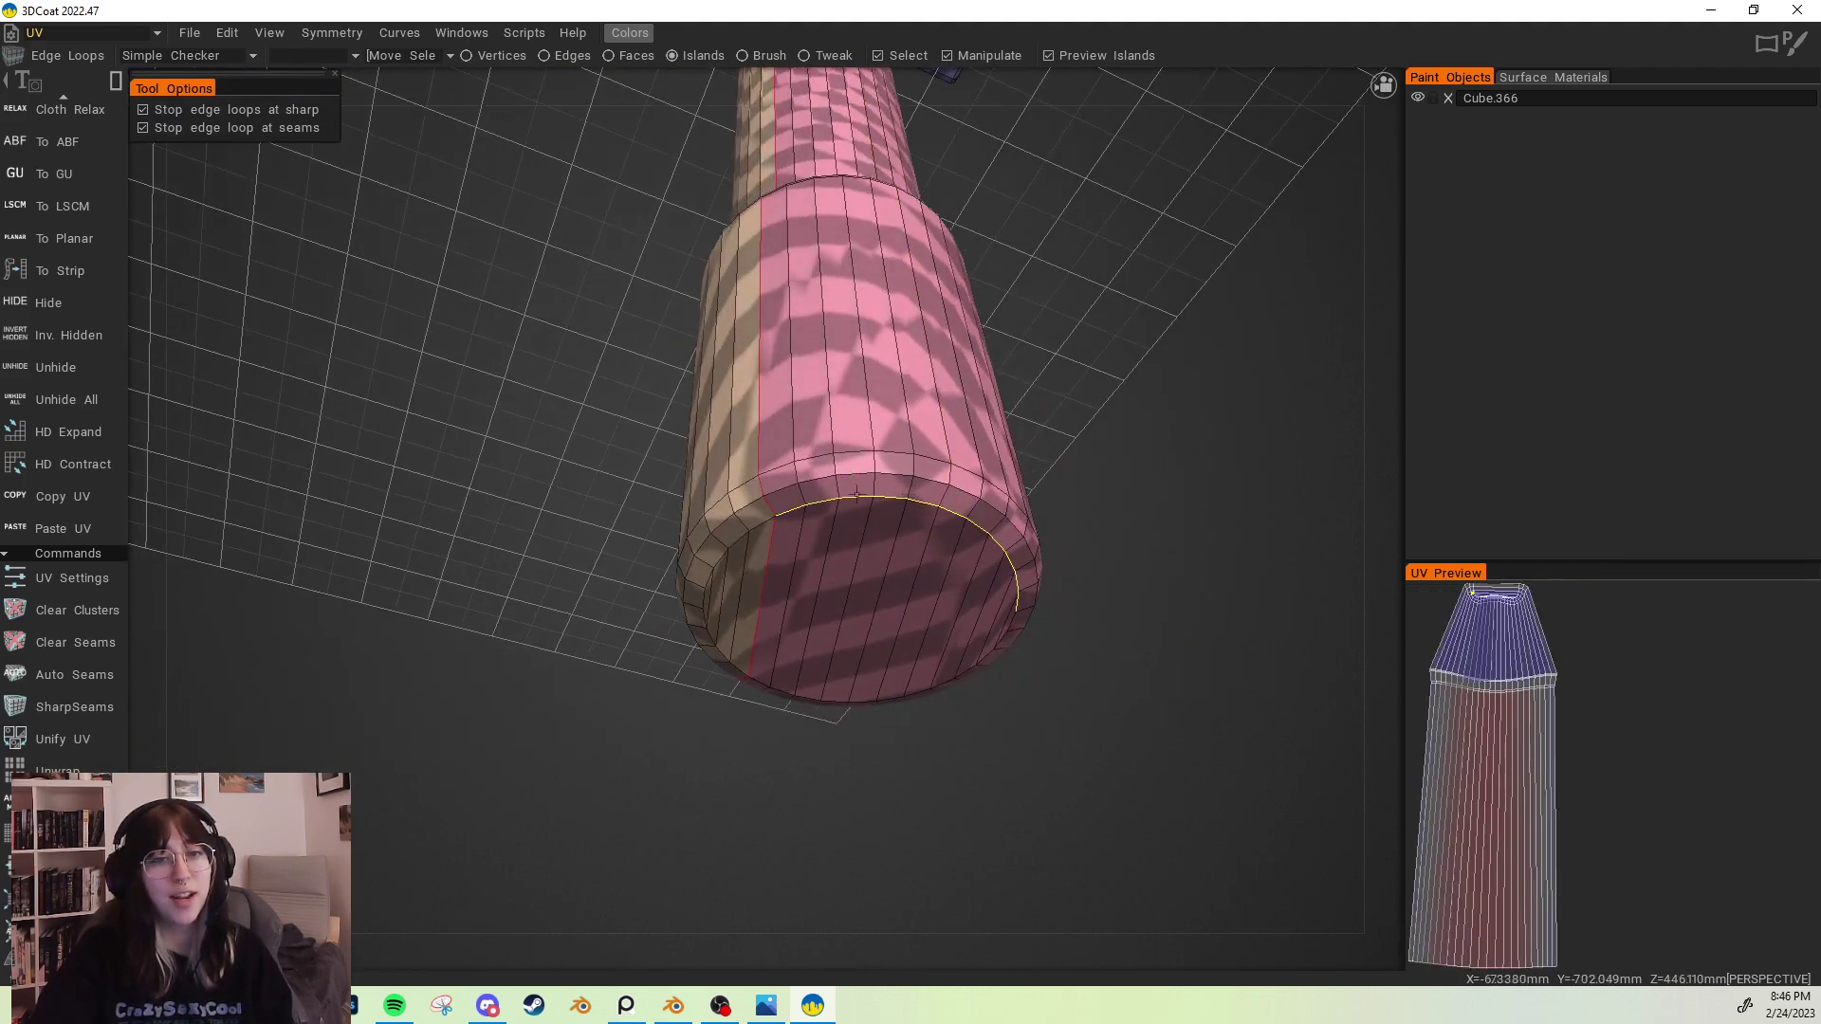
{"action": "left_click", "coordinate": [856, 495]}
{"action": "left_click", "coordinate": [732, 494]}
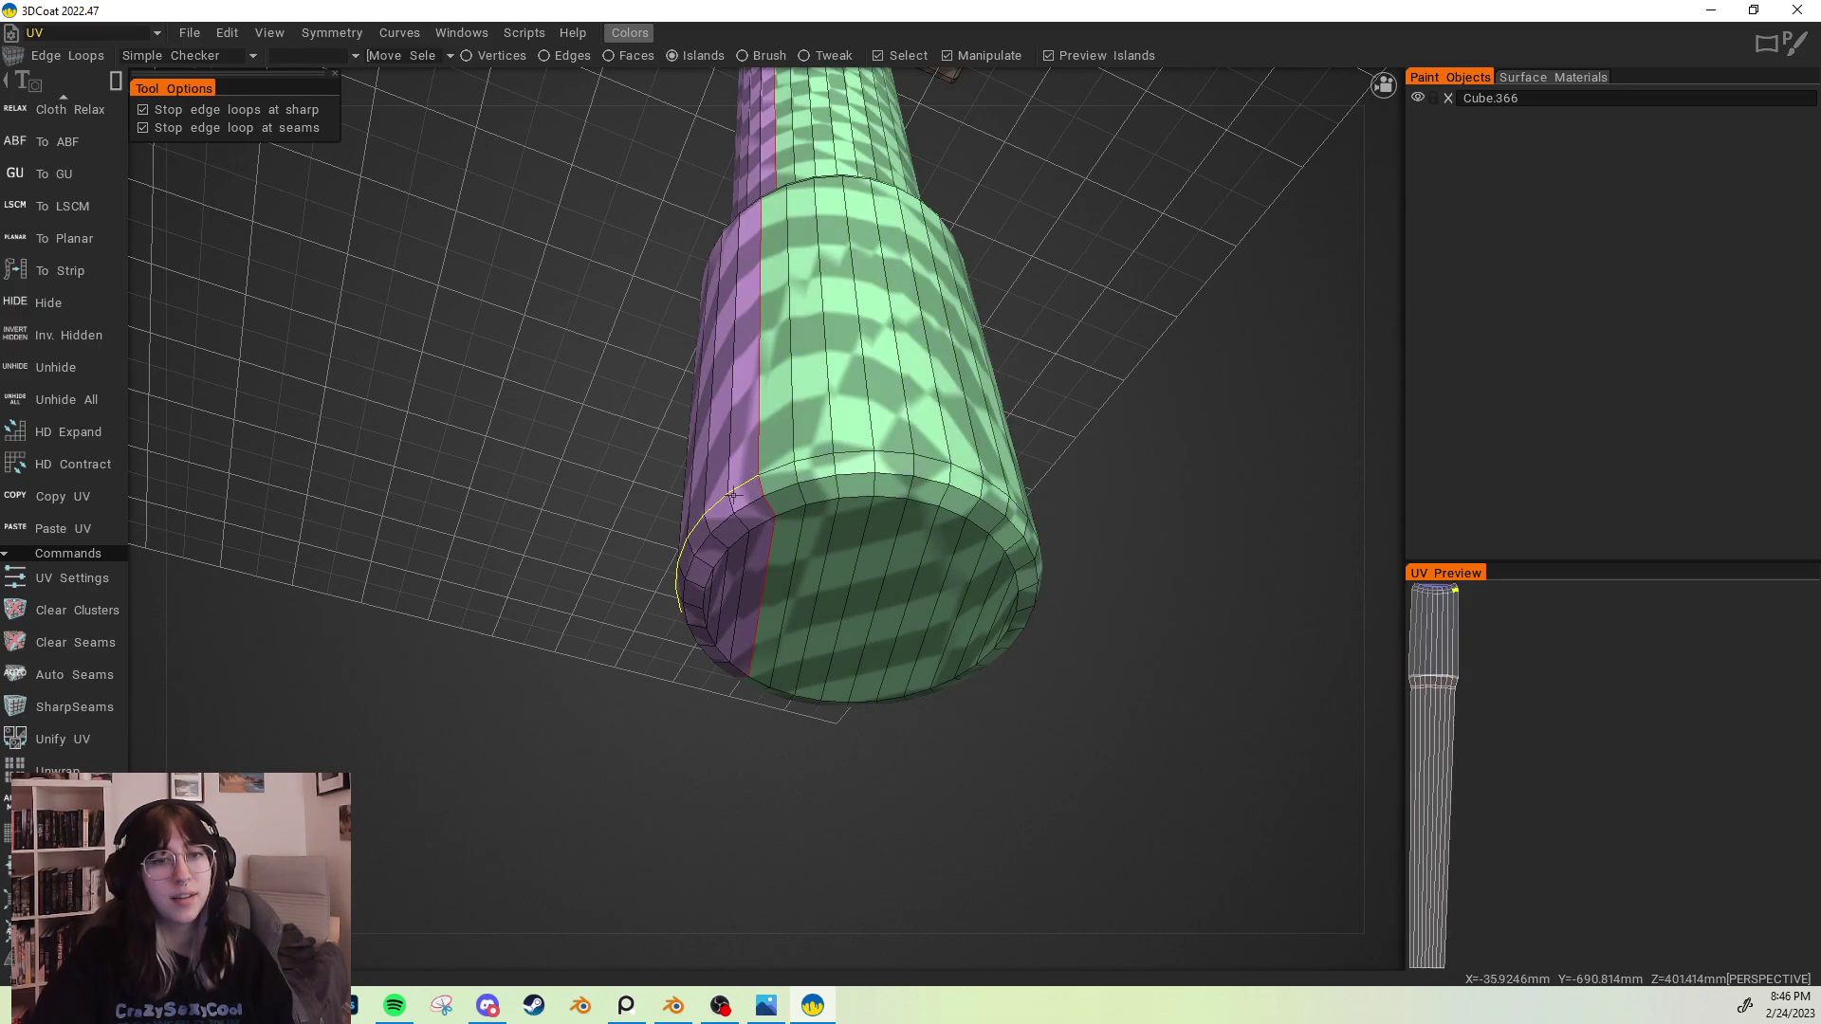
{"action": "left_click", "coordinate": [762, 497], "text": "ctrl"}
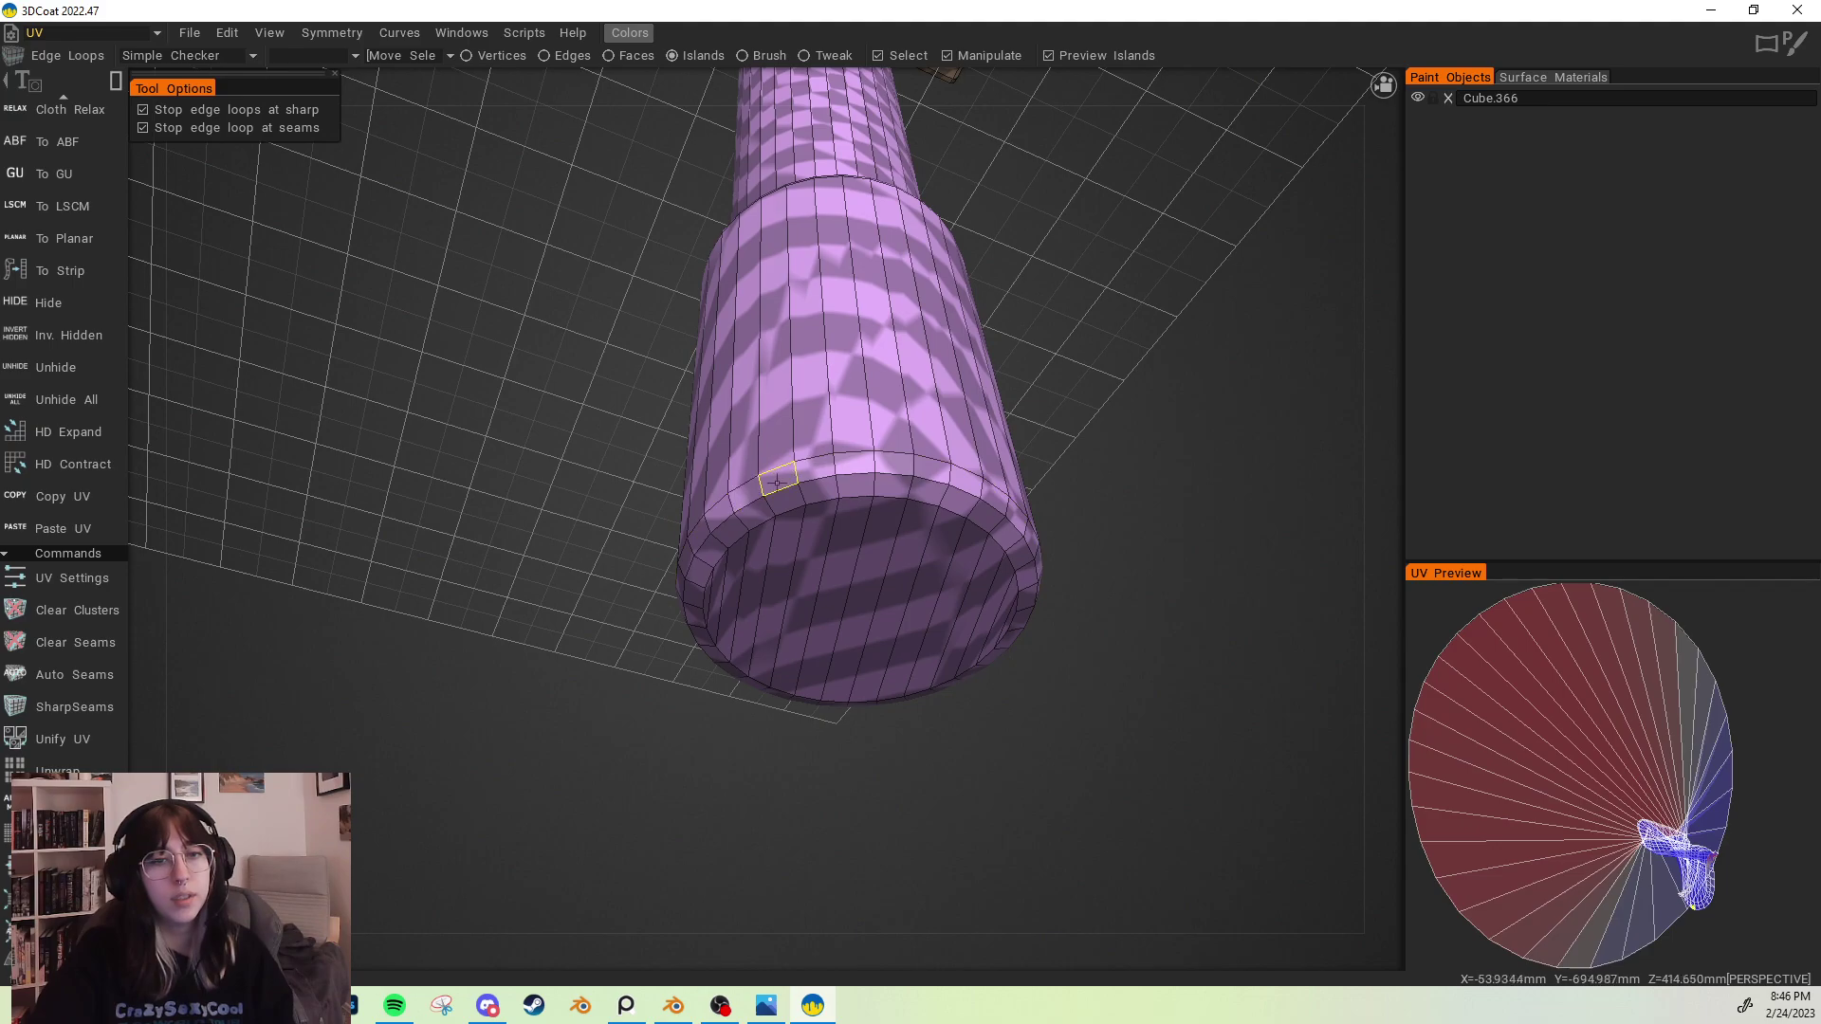
Step: Rework the edge-loop seams on the pillars, clearing an unwanted loop and marking replacement ones
{"action": "middle_click_drag", "start_coordinate": [780, 483], "coordinate": [959, 485]}
{"action": "scroll", "coordinate": [959, 486], "scroll_direction": "down", "scroll_amount": 6}
{"action": "left_click_drag", "start_coordinate": [569, 389], "coordinate": [536, 578]}
{"action": "scroll", "coordinate": [797, 507], "scroll_direction": "up", "scroll_amount": 5}
{"action": "left_click", "coordinate": [816, 517], "text": "ctrl"}
{"action": "left_click", "coordinate": [779, 572]}
{"action": "left_click", "coordinate": [1055, 795]}
{"action": "left_click", "coordinate": [846, 637]}
{"action": "scroll", "coordinate": [655, 671], "scroll_direction": "up", "scroll_amount": 4}
{"action": "left_click", "coordinate": [536, 577]}
{"action": "scroll", "coordinate": [630, 595], "scroll_direction": "down", "scroll_amount": 6}
{"action": "left_click_drag", "start_coordinate": [657, 592], "coordinate": [806, 584], "text": "alt"}
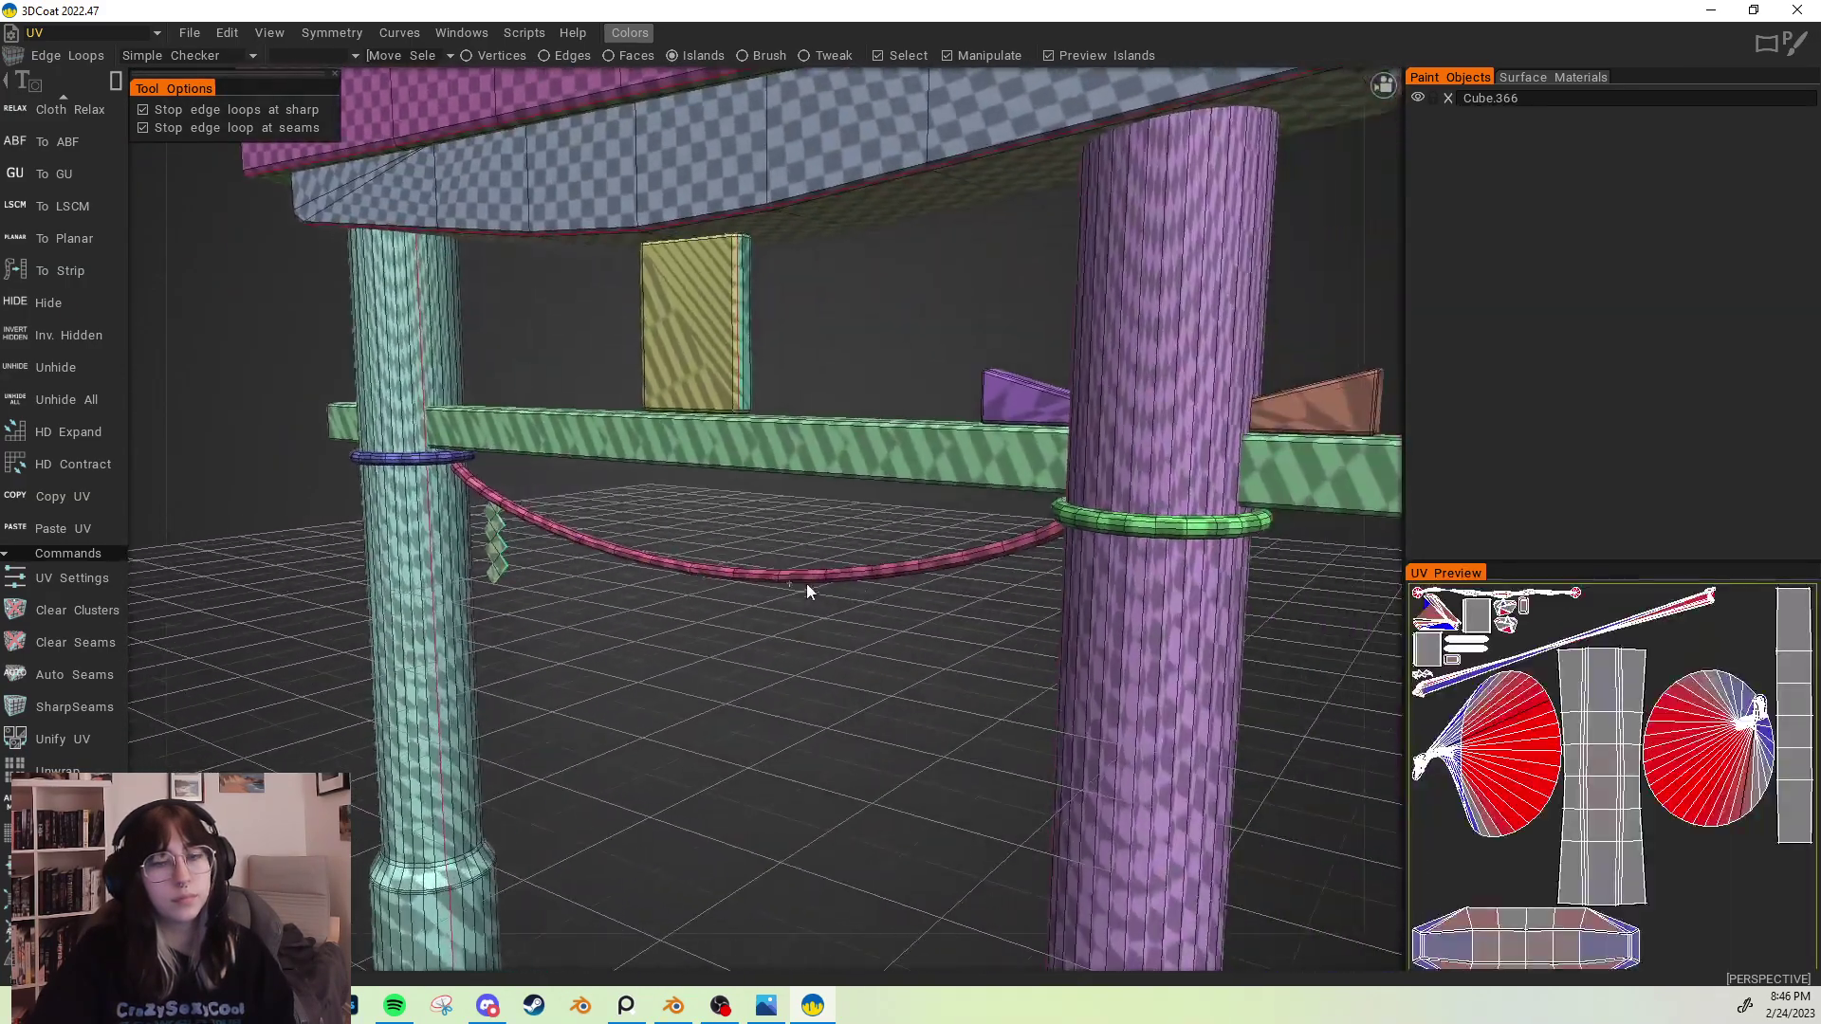
Step: Mark edge-loop seams around the lower collar rims of both pillars to separate the foot sections from the shafts
{"action": "left_click_drag", "start_coordinate": [1091, 593], "coordinate": [907, 582]}
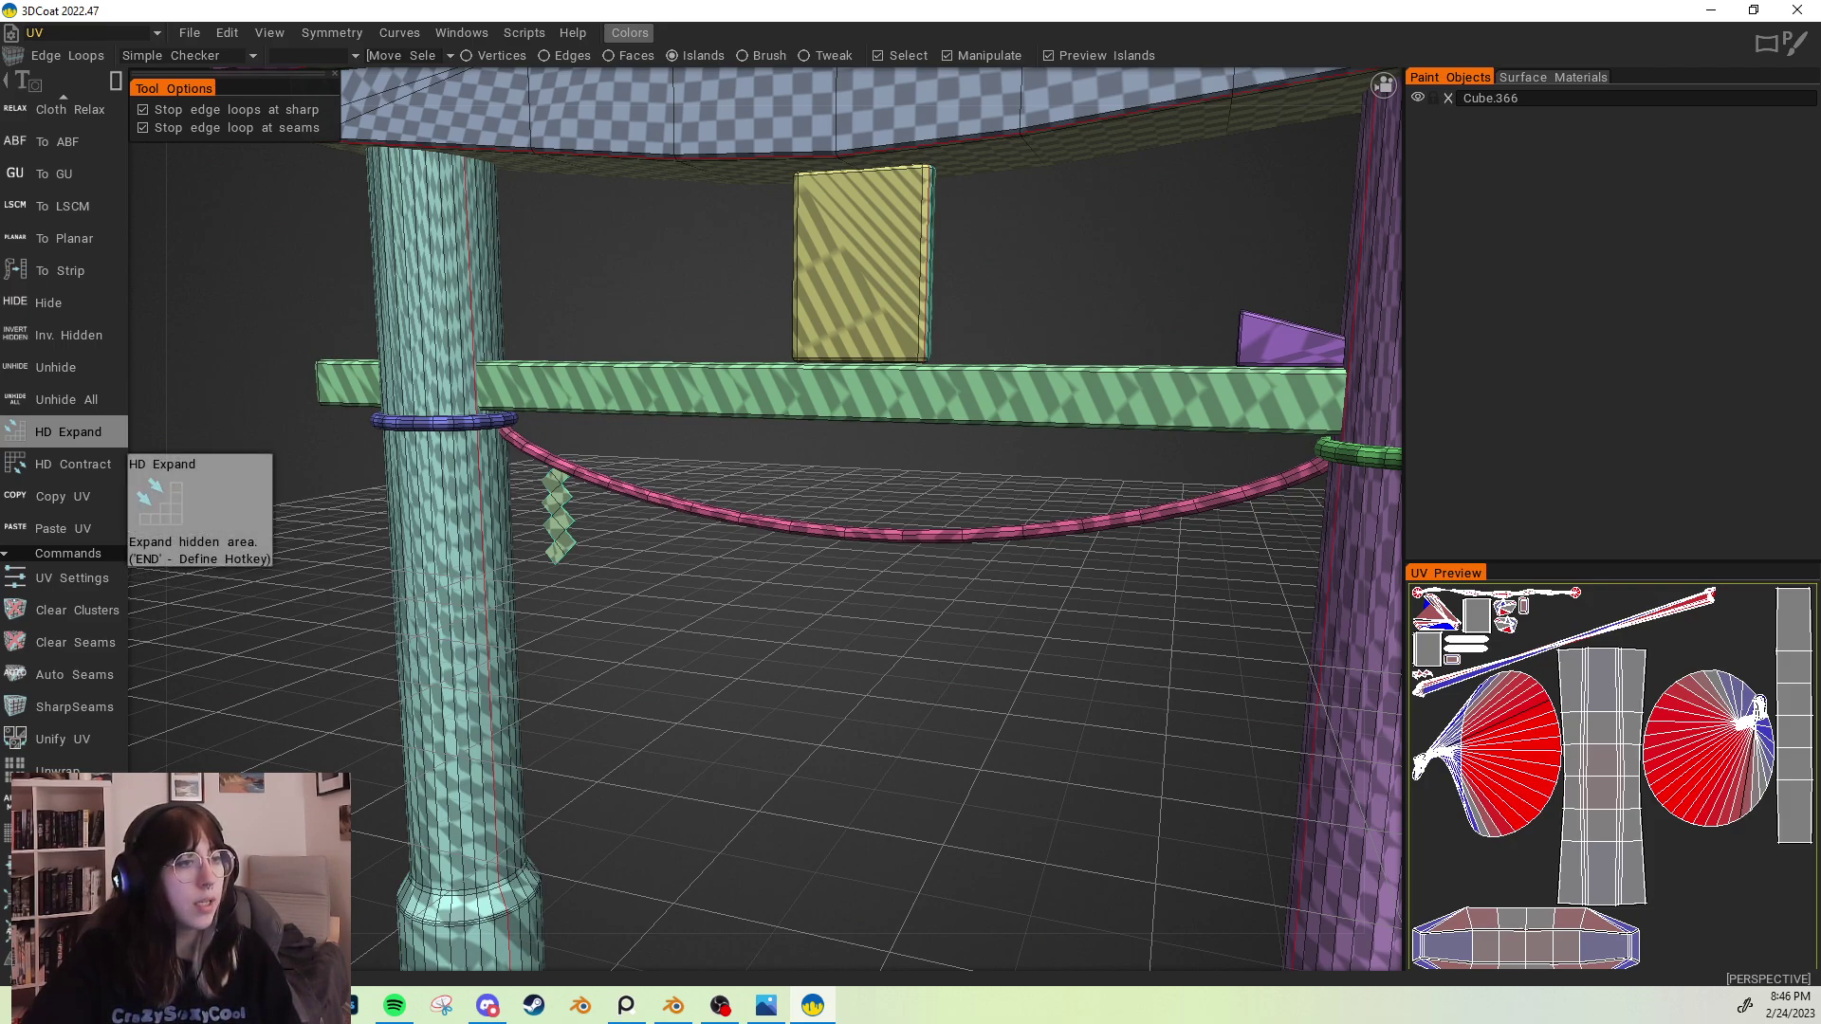
{"action": "left_click_drag", "start_coordinate": [652, 447], "coordinate": [782, 605]}
{"action": "middle_click_drag", "start_coordinate": [781, 605], "coordinate": [793, 332]}
{"action": "scroll", "coordinate": [628, 501], "scroll_direction": "up", "scroll_amount": 5}
{"action": "left_click", "coordinate": [403, 453]}
{"action": "left_click_drag", "start_coordinate": [835, 478], "coordinate": [782, 485]}
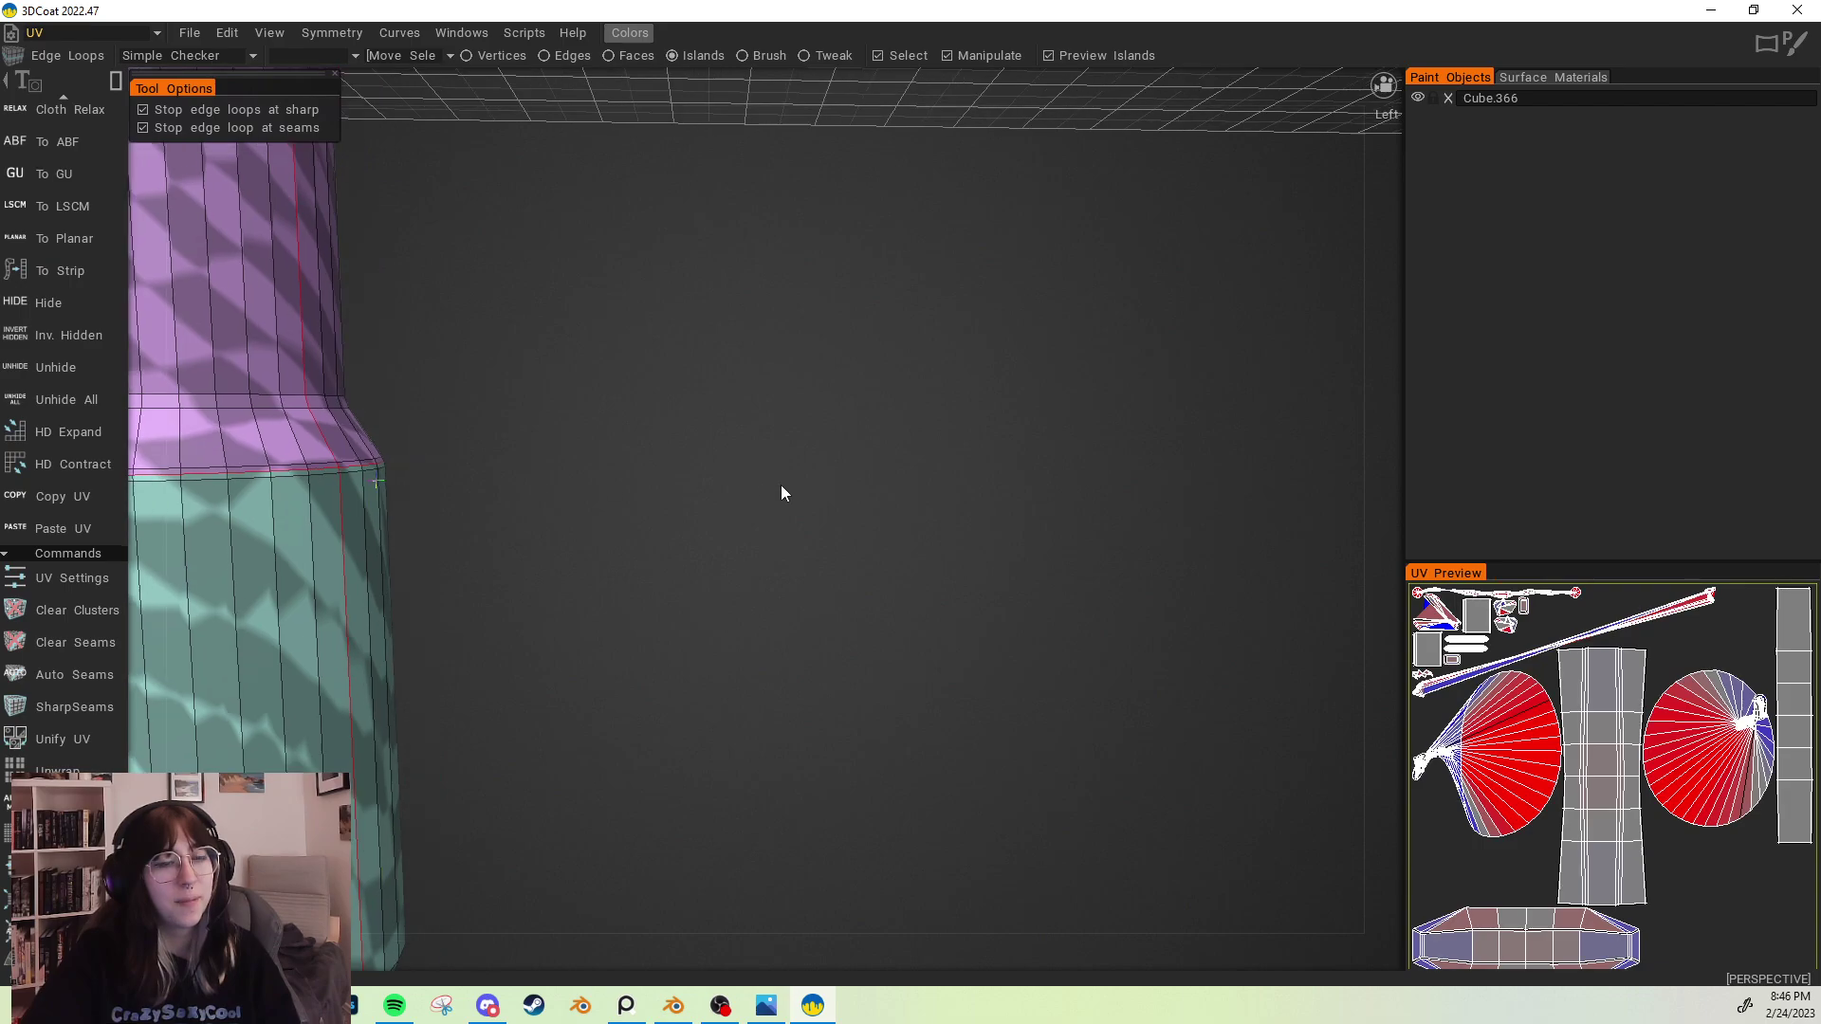
{"action": "middle_click_drag", "start_coordinate": [781, 486], "coordinate": [504, 514]}
{"action": "left_click", "coordinate": [1224, 531]}
{"action": "scroll", "coordinate": [761, 497], "scroll_direction": "down", "scroll_amount": 5}
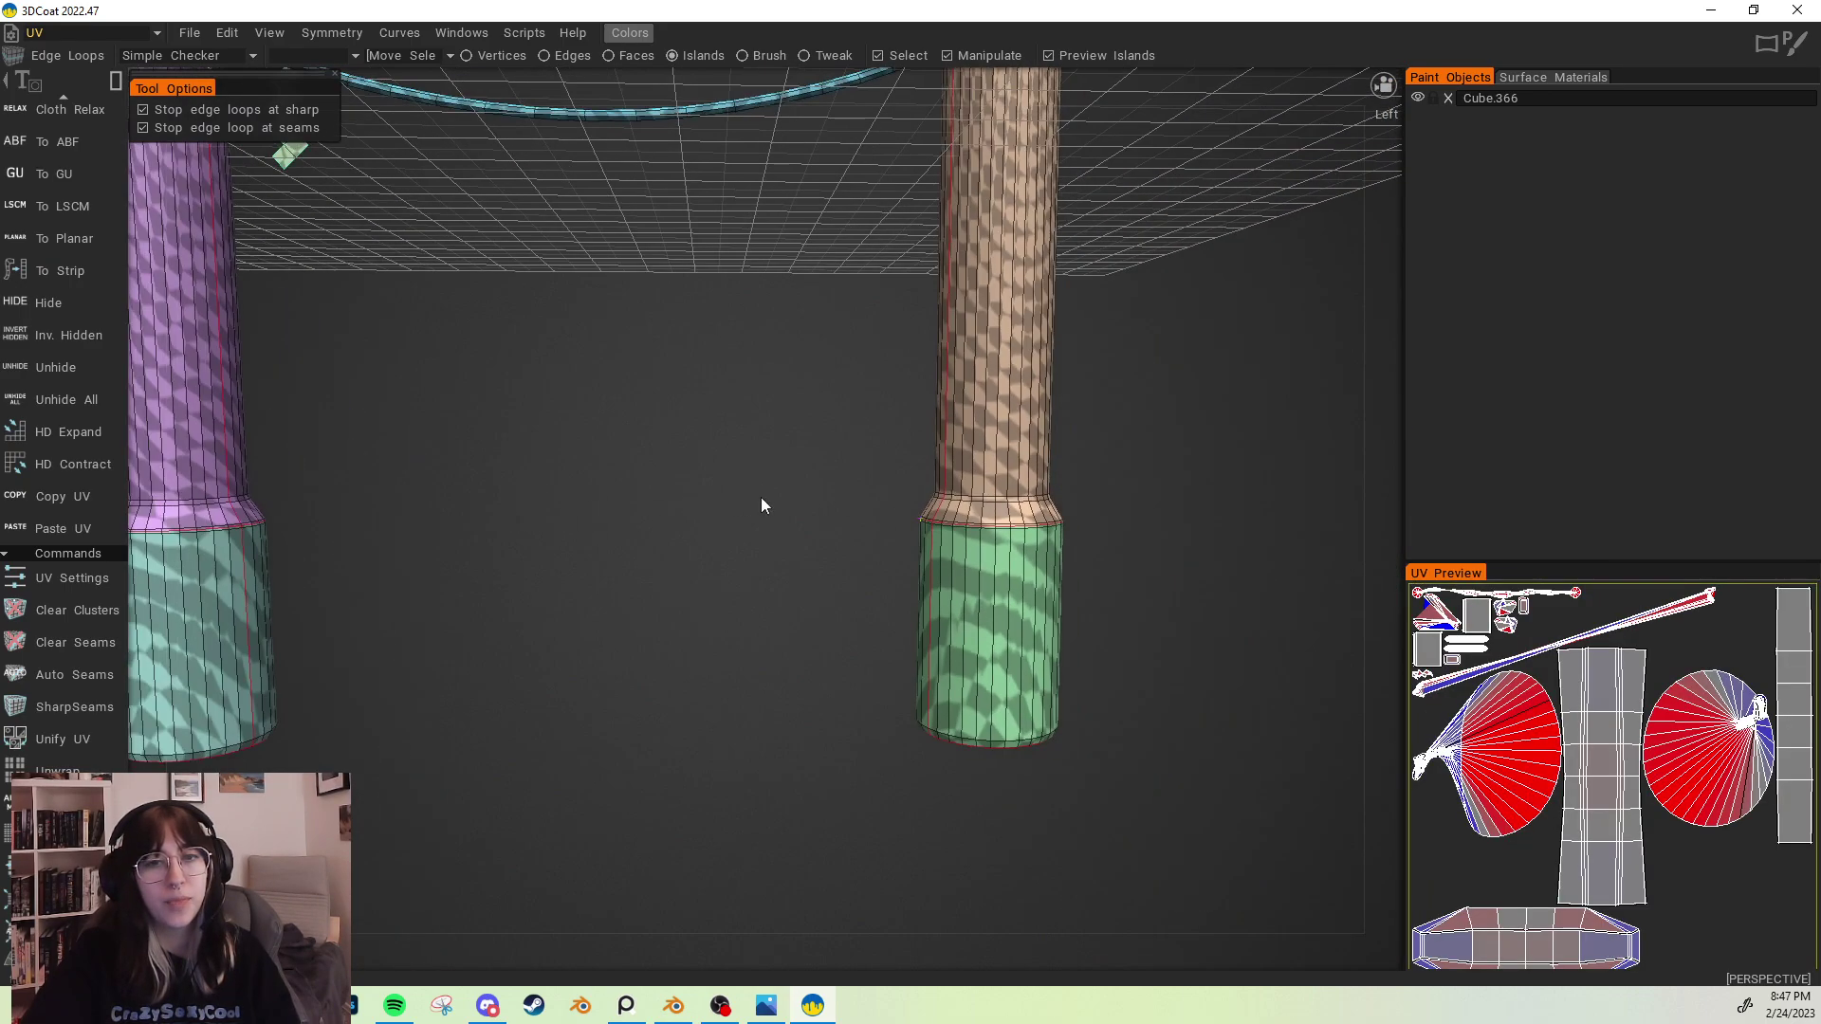
Step: Examine the seam placement on both pillar shafts, collars and foot sections, including their undersides
{"action": "middle_click_drag", "start_coordinate": [761, 497], "coordinate": [1039, 537]}
{"action": "left_click_drag", "start_coordinate": [704, 448], "coordinate": [738, 457]}
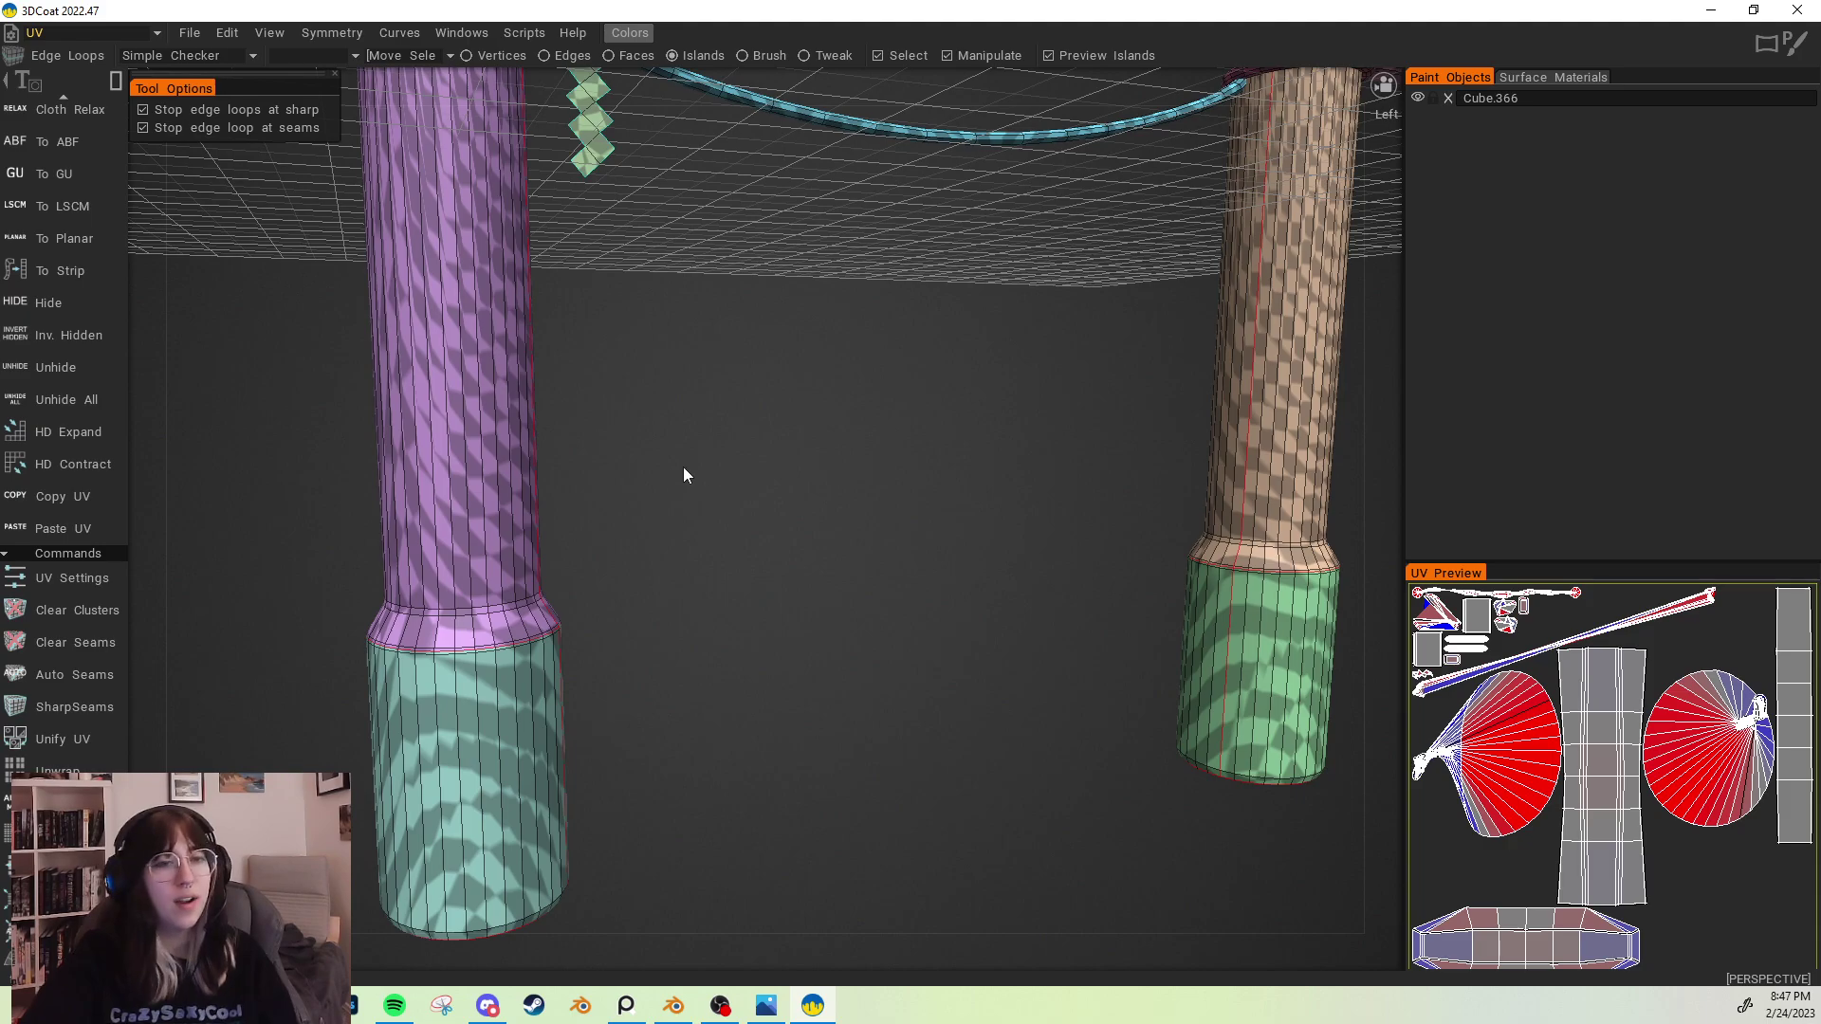
{"action": "middle_click_drag", "start_coordinate": [850, 508], "coordinate": [818, 529]}
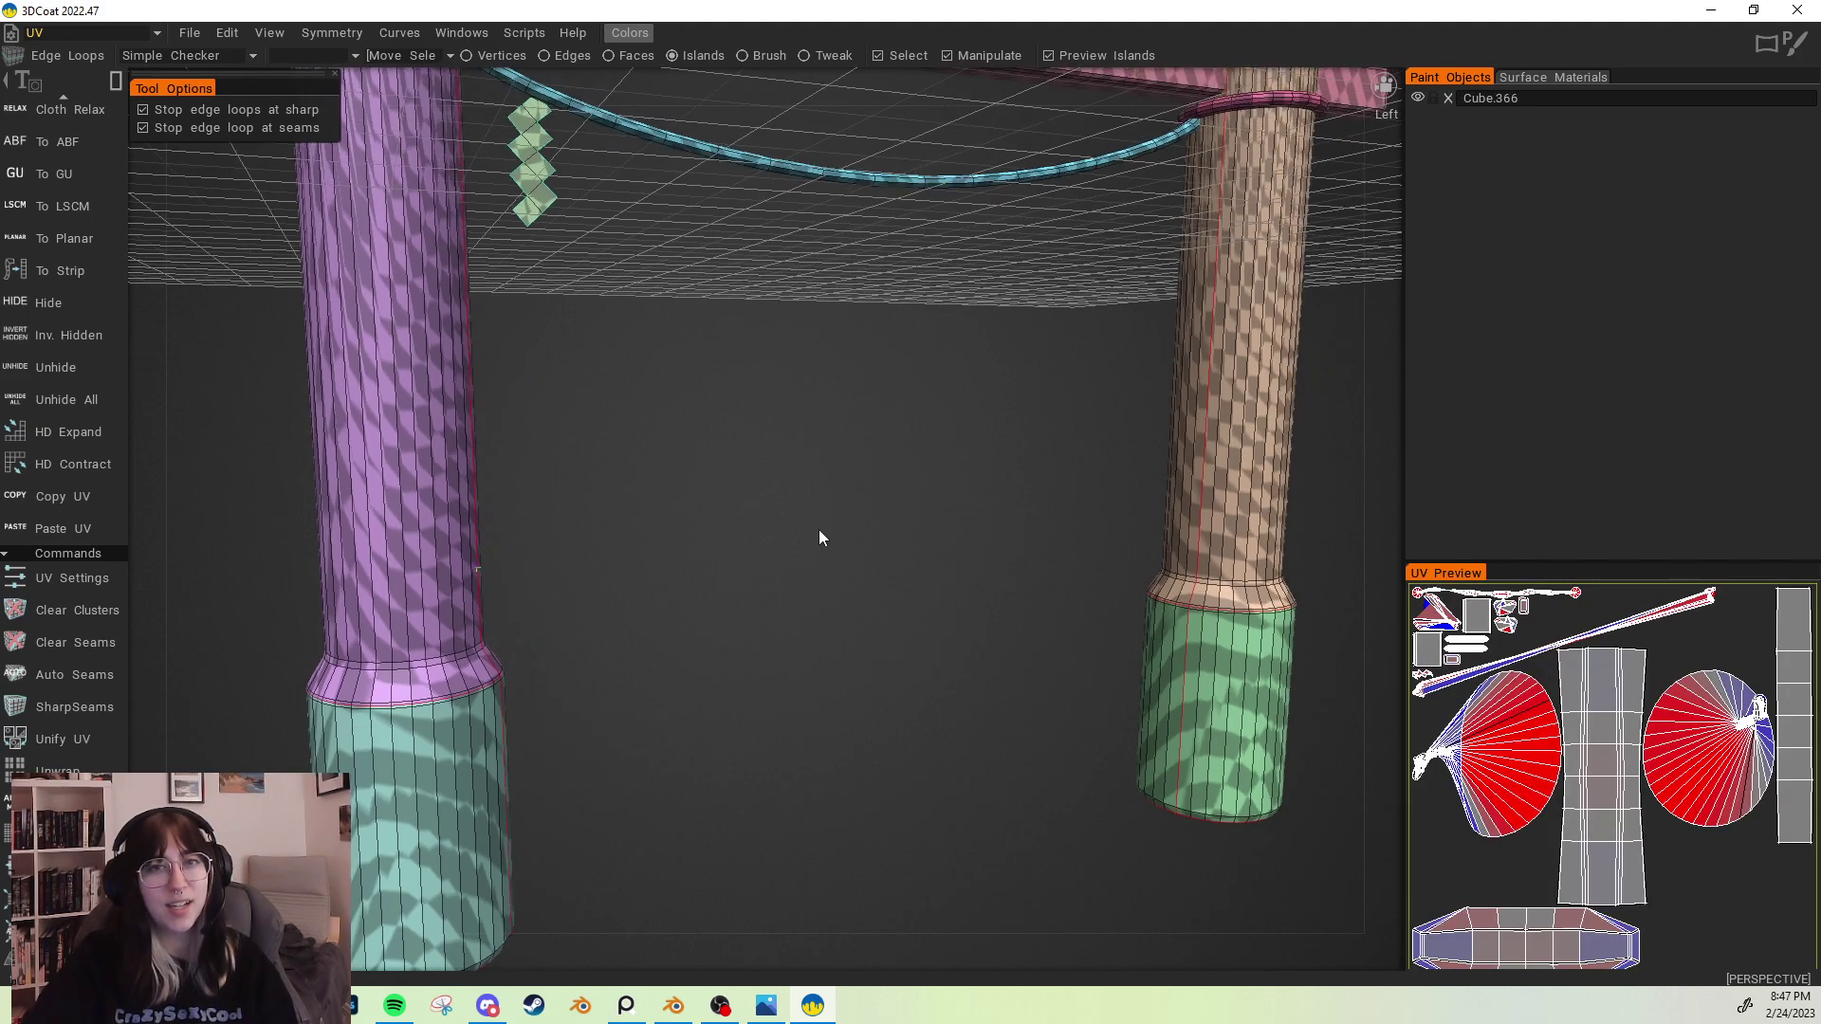
{"action": "scroll", "coordinate": [817, 529], "scroll_direction": "down", "scroll_amount": 3}
{"action": "scroll", "coordinate": [1022, 400], "scroll_direction": "down", "scroll_amount": 2}
{"action": "middle_click_drag", "start_coordinate": [1022, 400], "coordinate": [1029, 481]}
{"action": "scroll", "coordinate": [1028, 480], "scroll_direction": "down", "scroll_amount": 1}
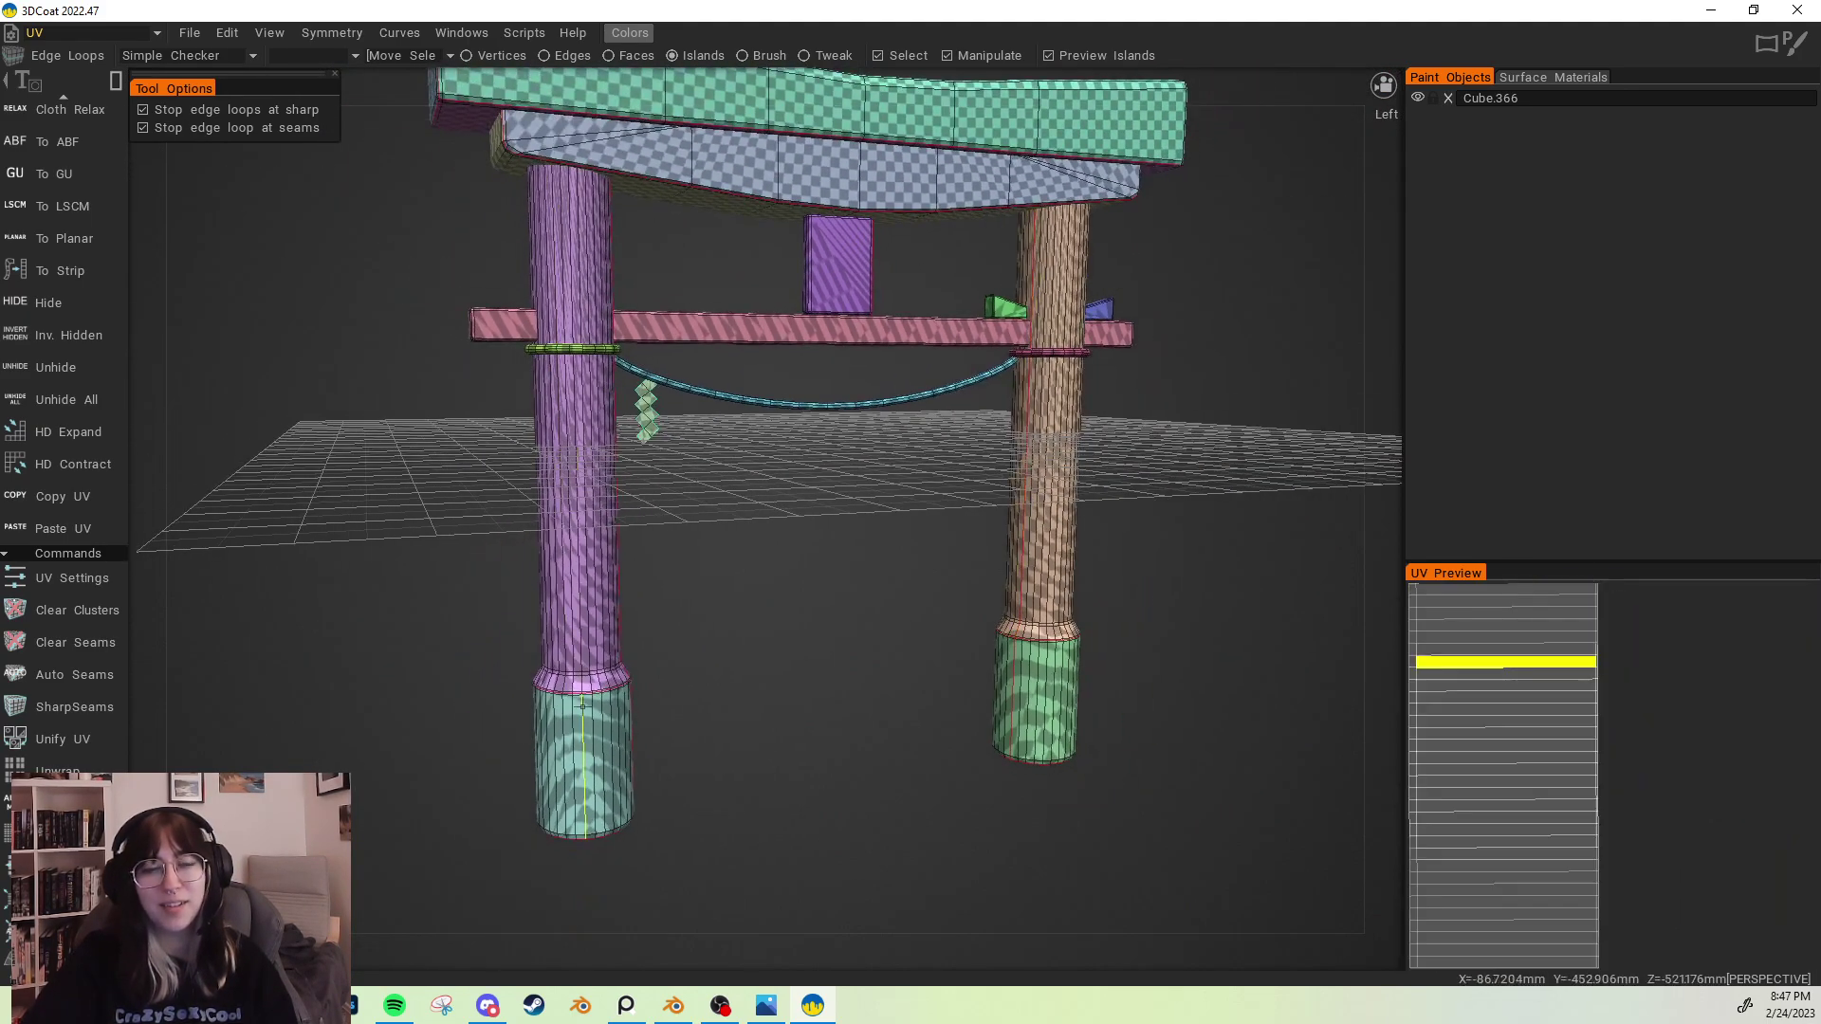
{"action": "middle_click_drag", "start_coordinate": [1030, 706], "coordinate": [1080, 548]}
{"action": "left_click_drag", "start_coordinate": [845, 653], "coordinate": [815, 541]}
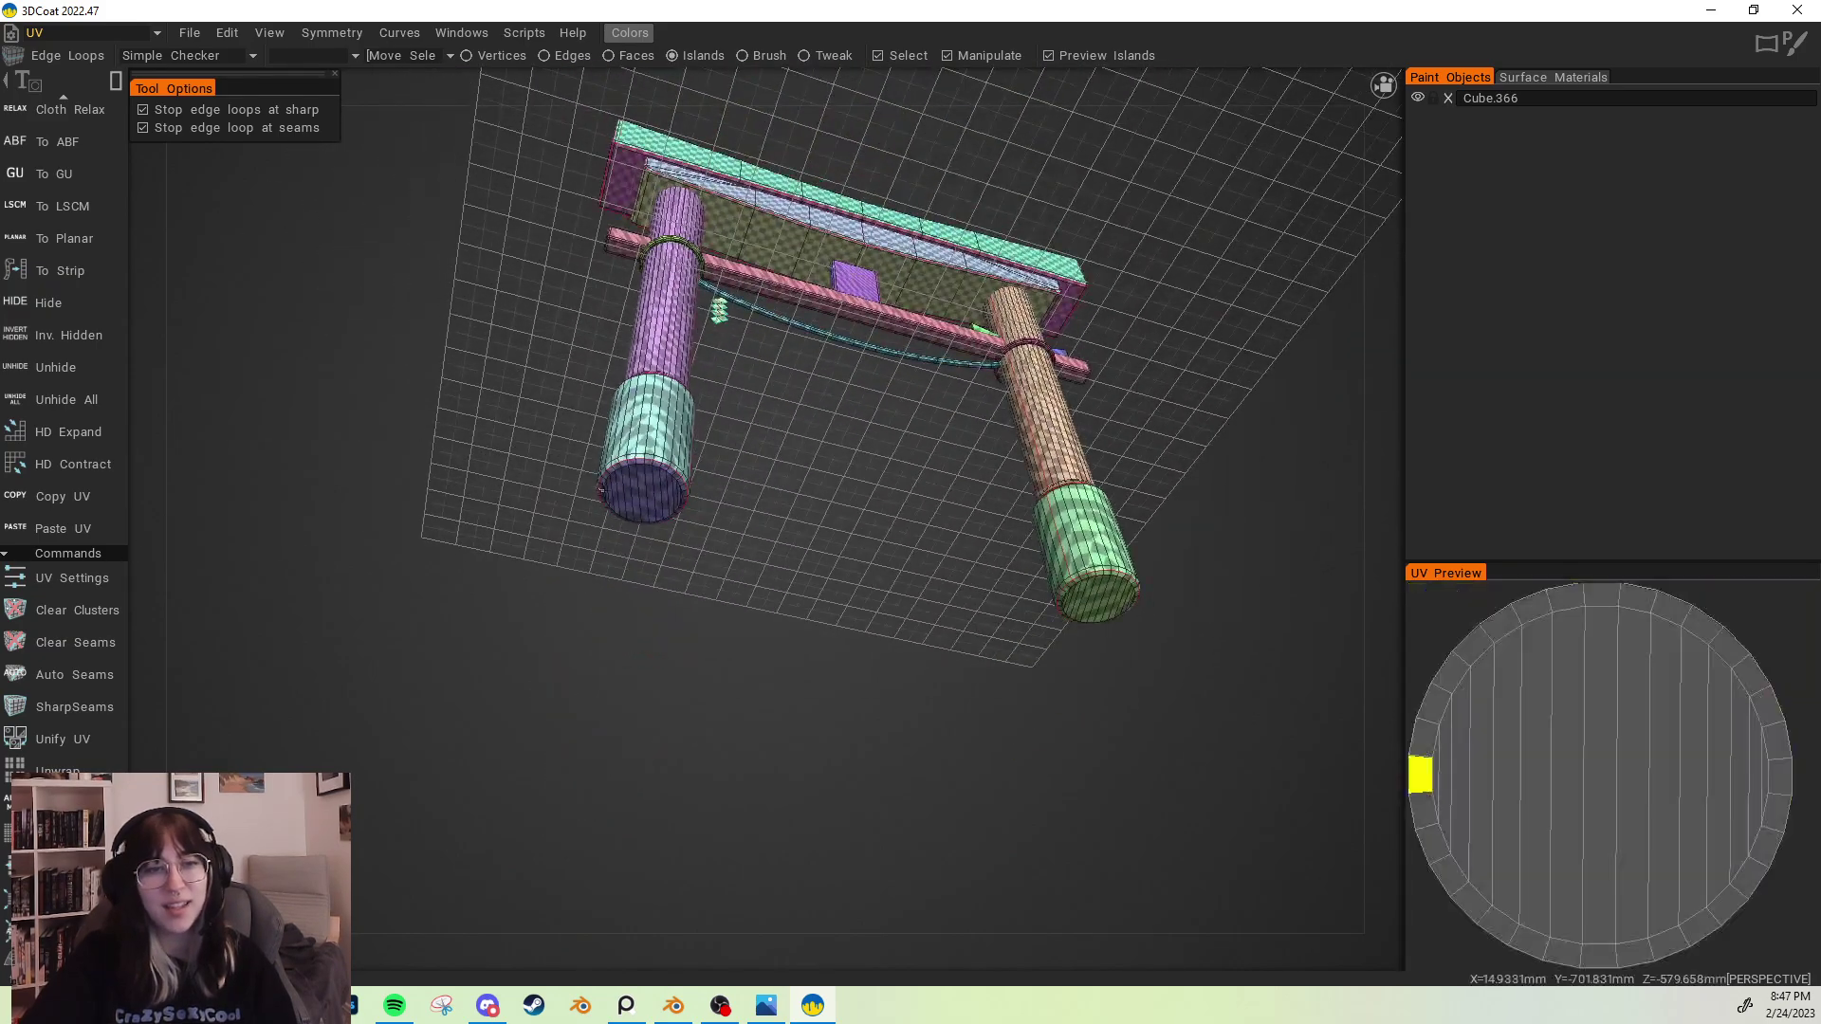
{"action": "left_click_drag", "start_coordinate": [958, 474], "coordinate": [901, 630]}
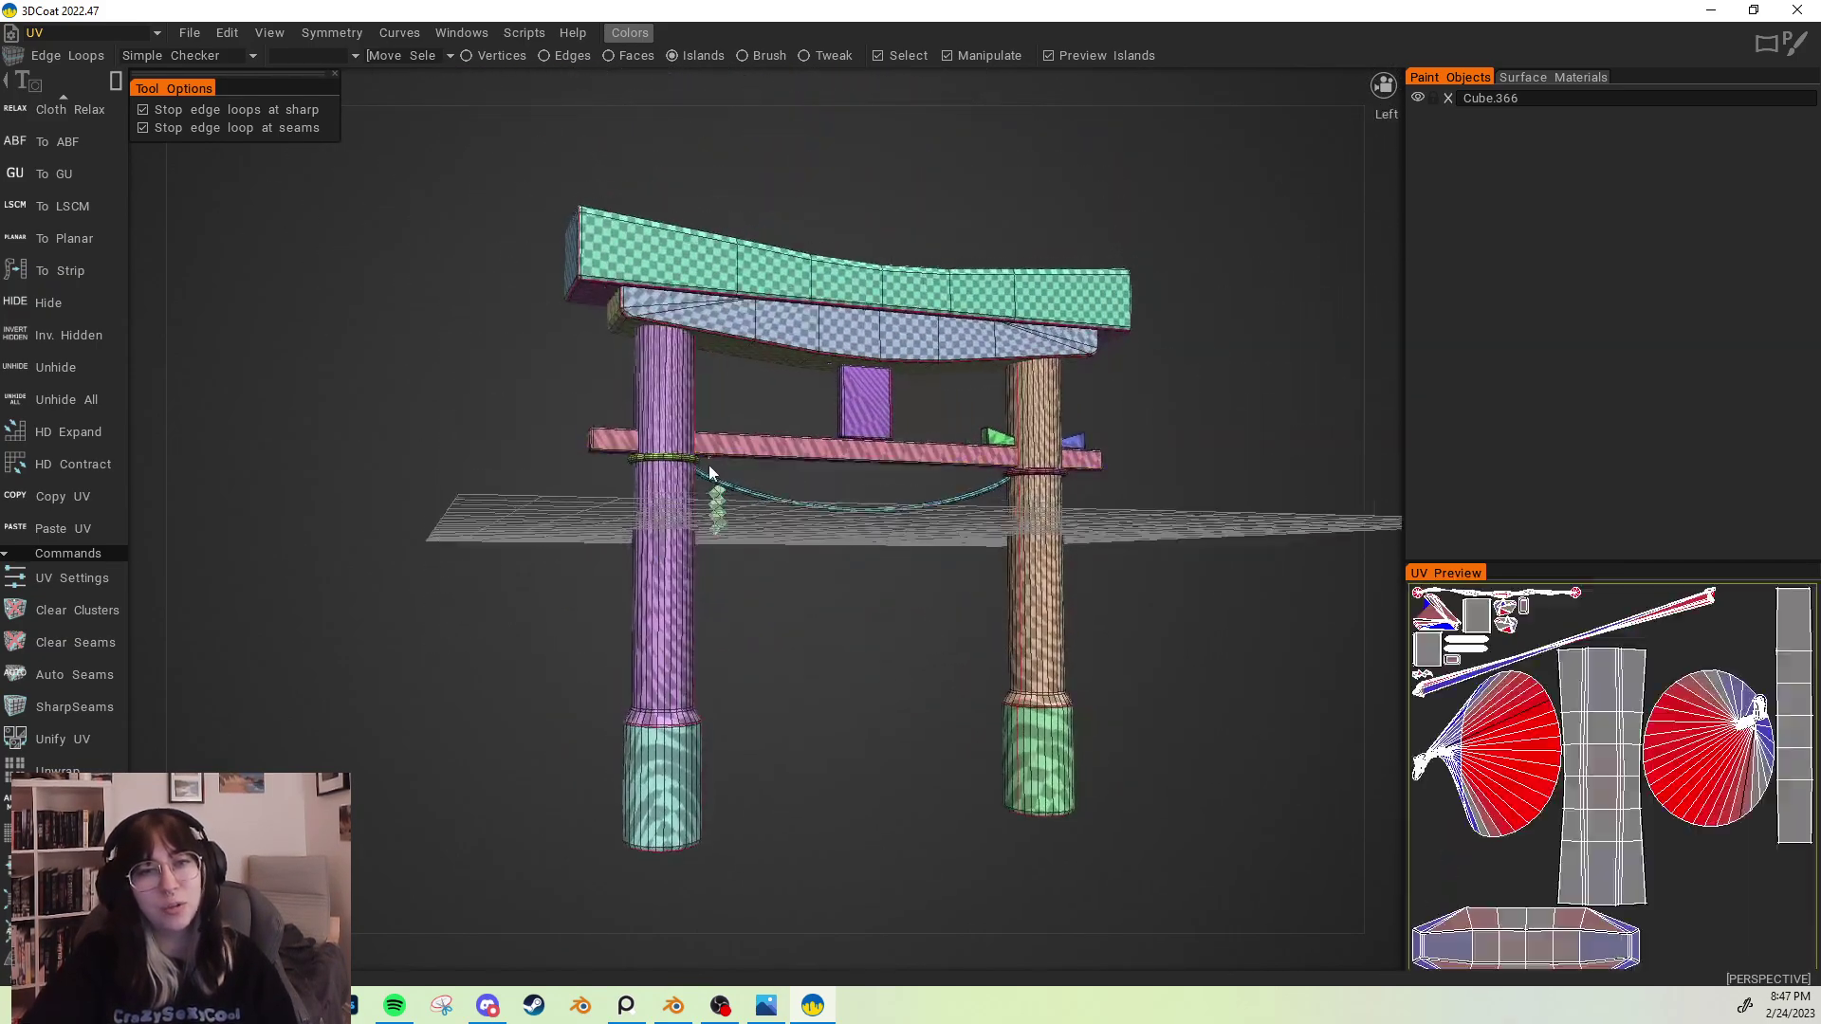
Step: Examine the rings around the pillars and the rope hanging between them for missing seams
{"action": "scroll", "coordinate": [709, 454], "scroll_direction": "up", "scroll_amount": 4}
{"action": "middle_click_drag", "start_coordinate": [818, 579], "coordinate": [992, 603]}
{"action": "left_click_drag", "start_coordinate": [513, 517], "coordinate": [624, 542]}
{"action": "scroll", "coordinate": [623, 542], "scroll_direction": "up", "scroll_amount": 5}
{"action": "middle_click_drag", "start_coordinate": [623, 542], "coordinate": [763, 584], "text": "alt"}
{"action": "mouse_move", "coordinate": [891, 579]}
{"action": "left_mouse_down", "text": "alt"}
{"action": "mouse_move", "coordinate": [829, 573]}
{"action": "mouse_move", "coordinate": [891, 556]}
{"action": "mouse_move", "coordinate": [874, 555]}
{"action": "left_mouse_up", "text": "alt"}
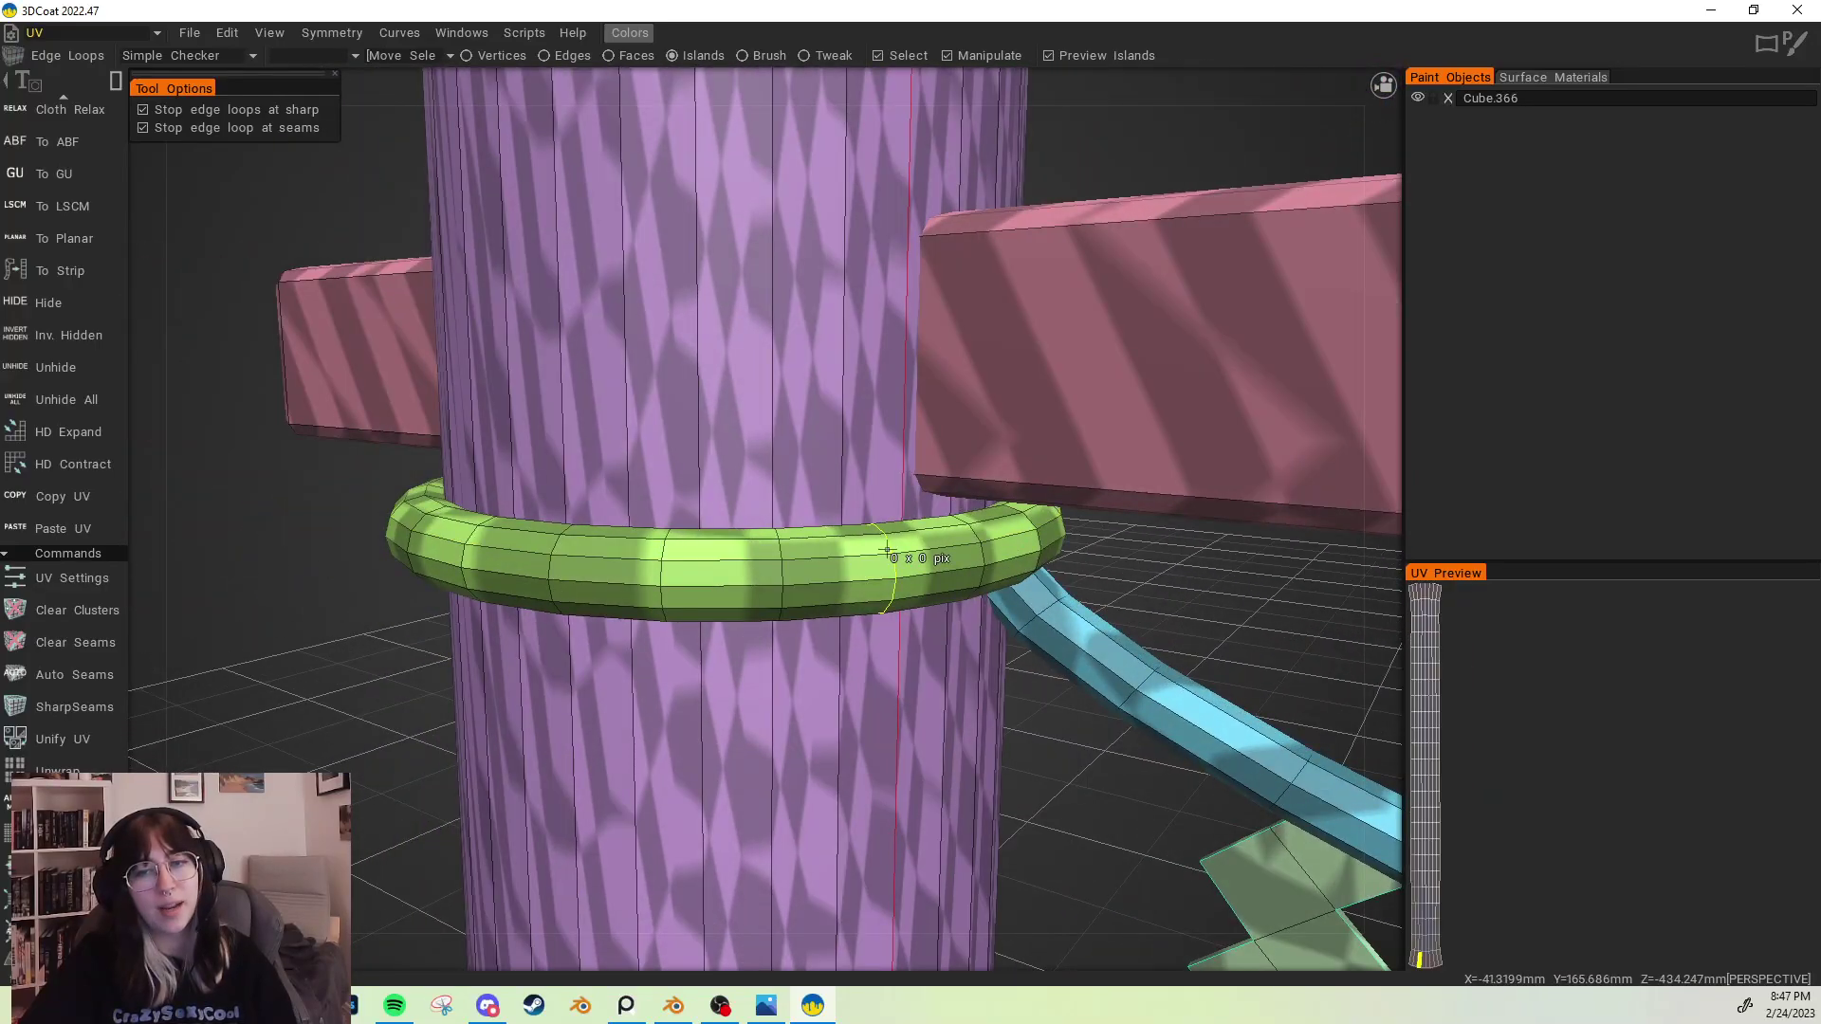
{"action": "scroll", "coordinate": [948, 543], "scroll_direction": "down", "scroll_amount": 5}
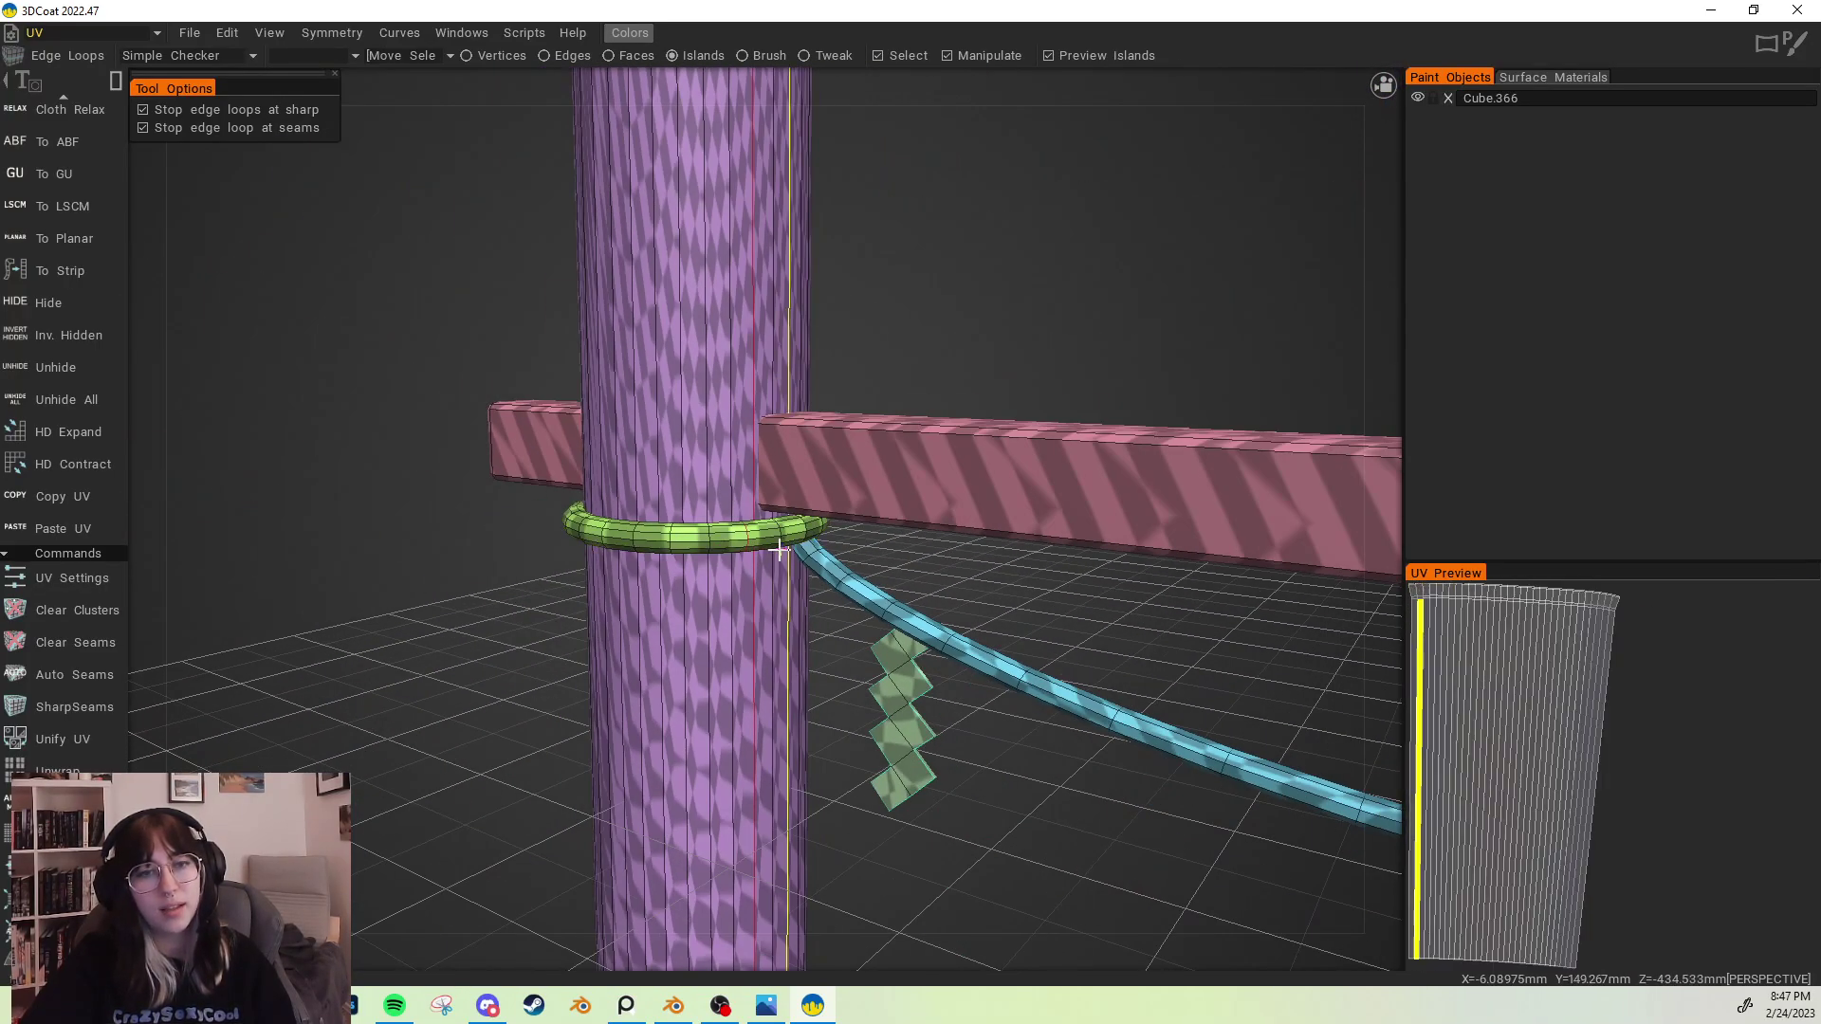
{"action": "left_click_drag", "start_coordinate": [797, 553], "coordinate": [773, 535], "text": "alt"}
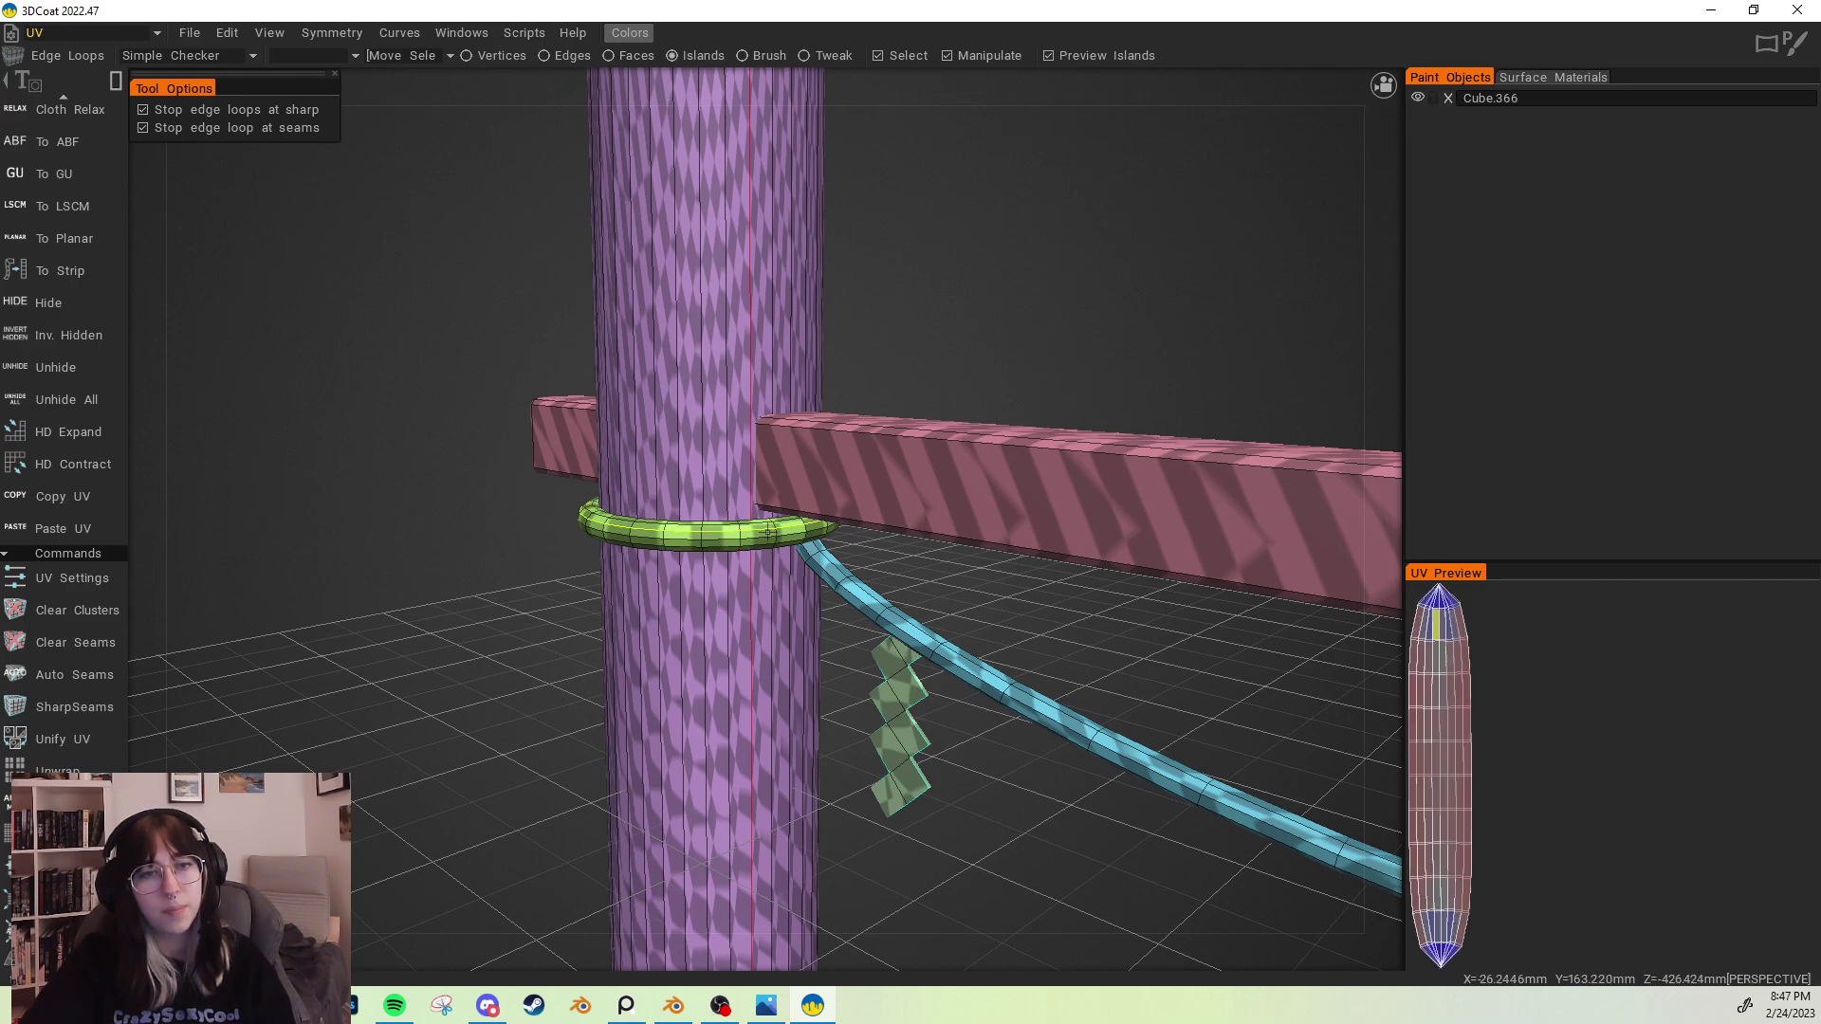
{"action": "middle_click_drag", "start_coordinate": [774, 539], "coordinate": [913, 511]}
{"action": "scroll", "coordinate": [772, 481], "scroll_direction": "up", "scroll_amount": 4}
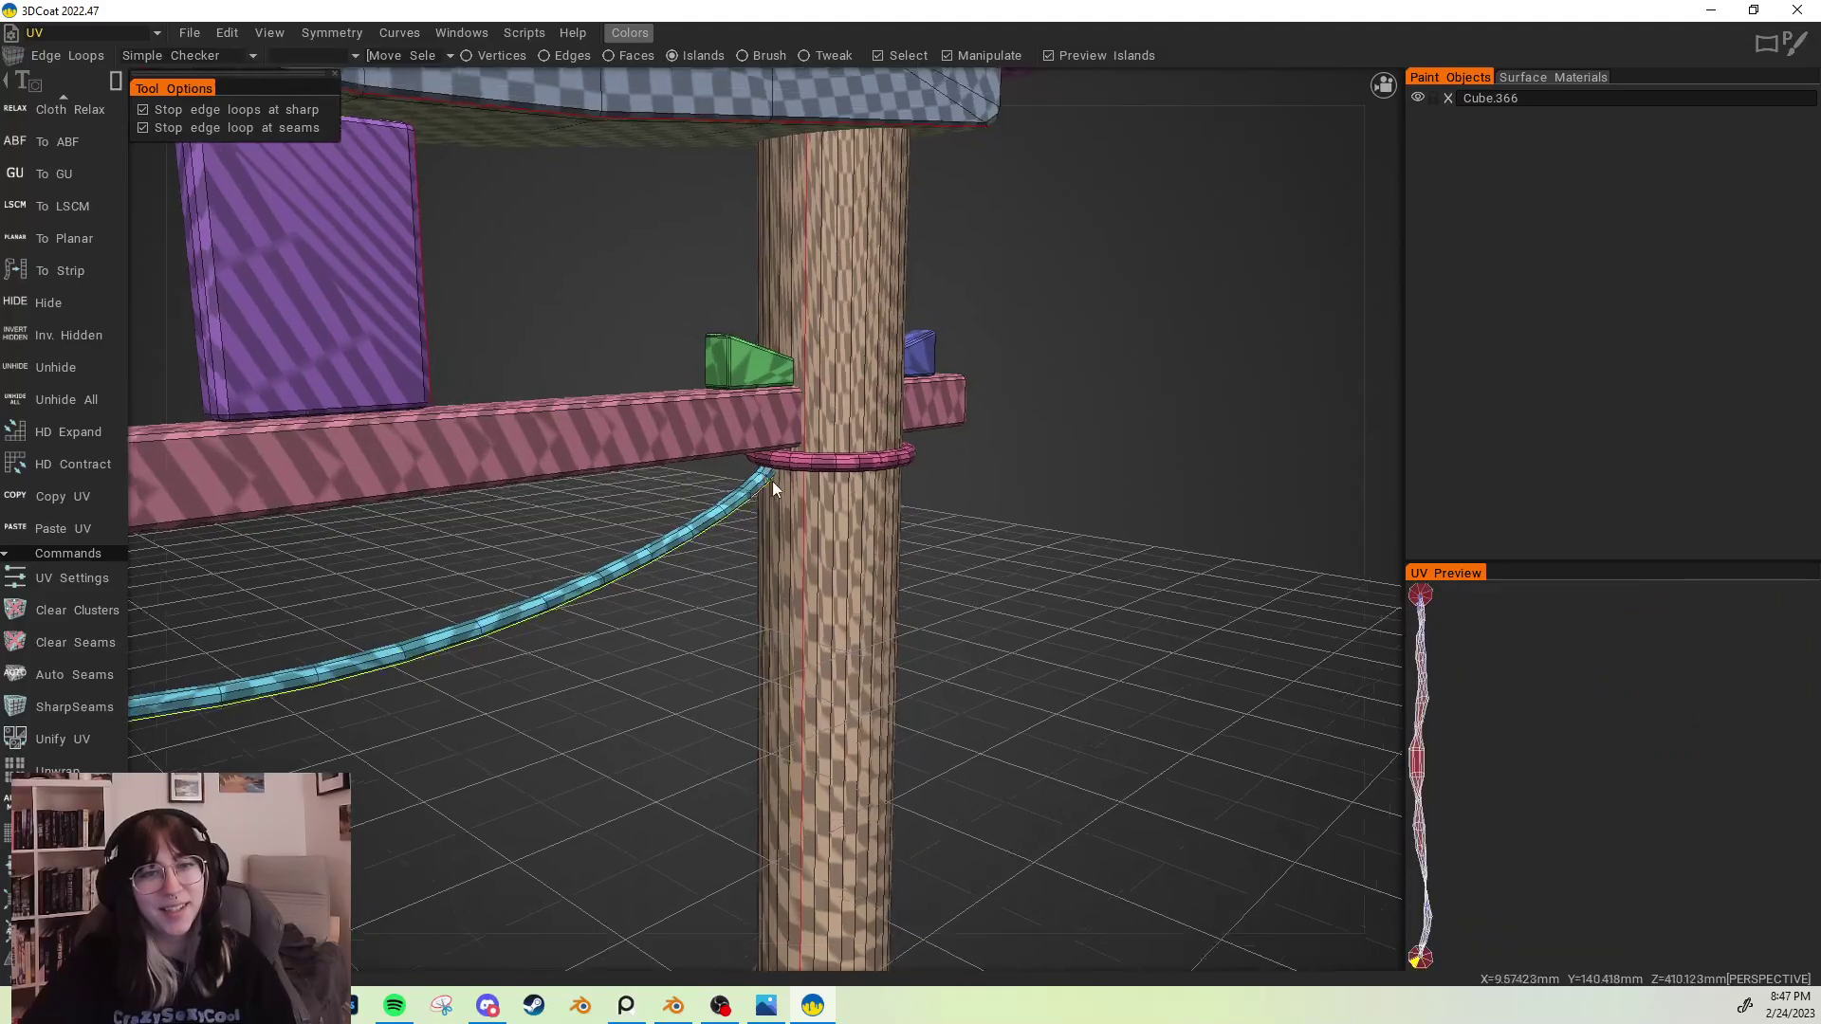
{"action": "scroll", "coordinate": [734, 362], "scroll_direction": "down", "scroll_amount": 2}
{"action": "scroll", "coordinate": [734, 362], "scroll_direction": "down", "scroll_amount": 4}
Step: Mark edge-loop seams around both ends of the horizontal crossbeam so the end caps become separate islands
{"action": "middle_click_drag", "start_coordinate": [734, 362], "coordinate": [874, 427]}
{"action": "middle_click_drag", "start_coordinate": [527, 465], "coordinate": [782, 442]}
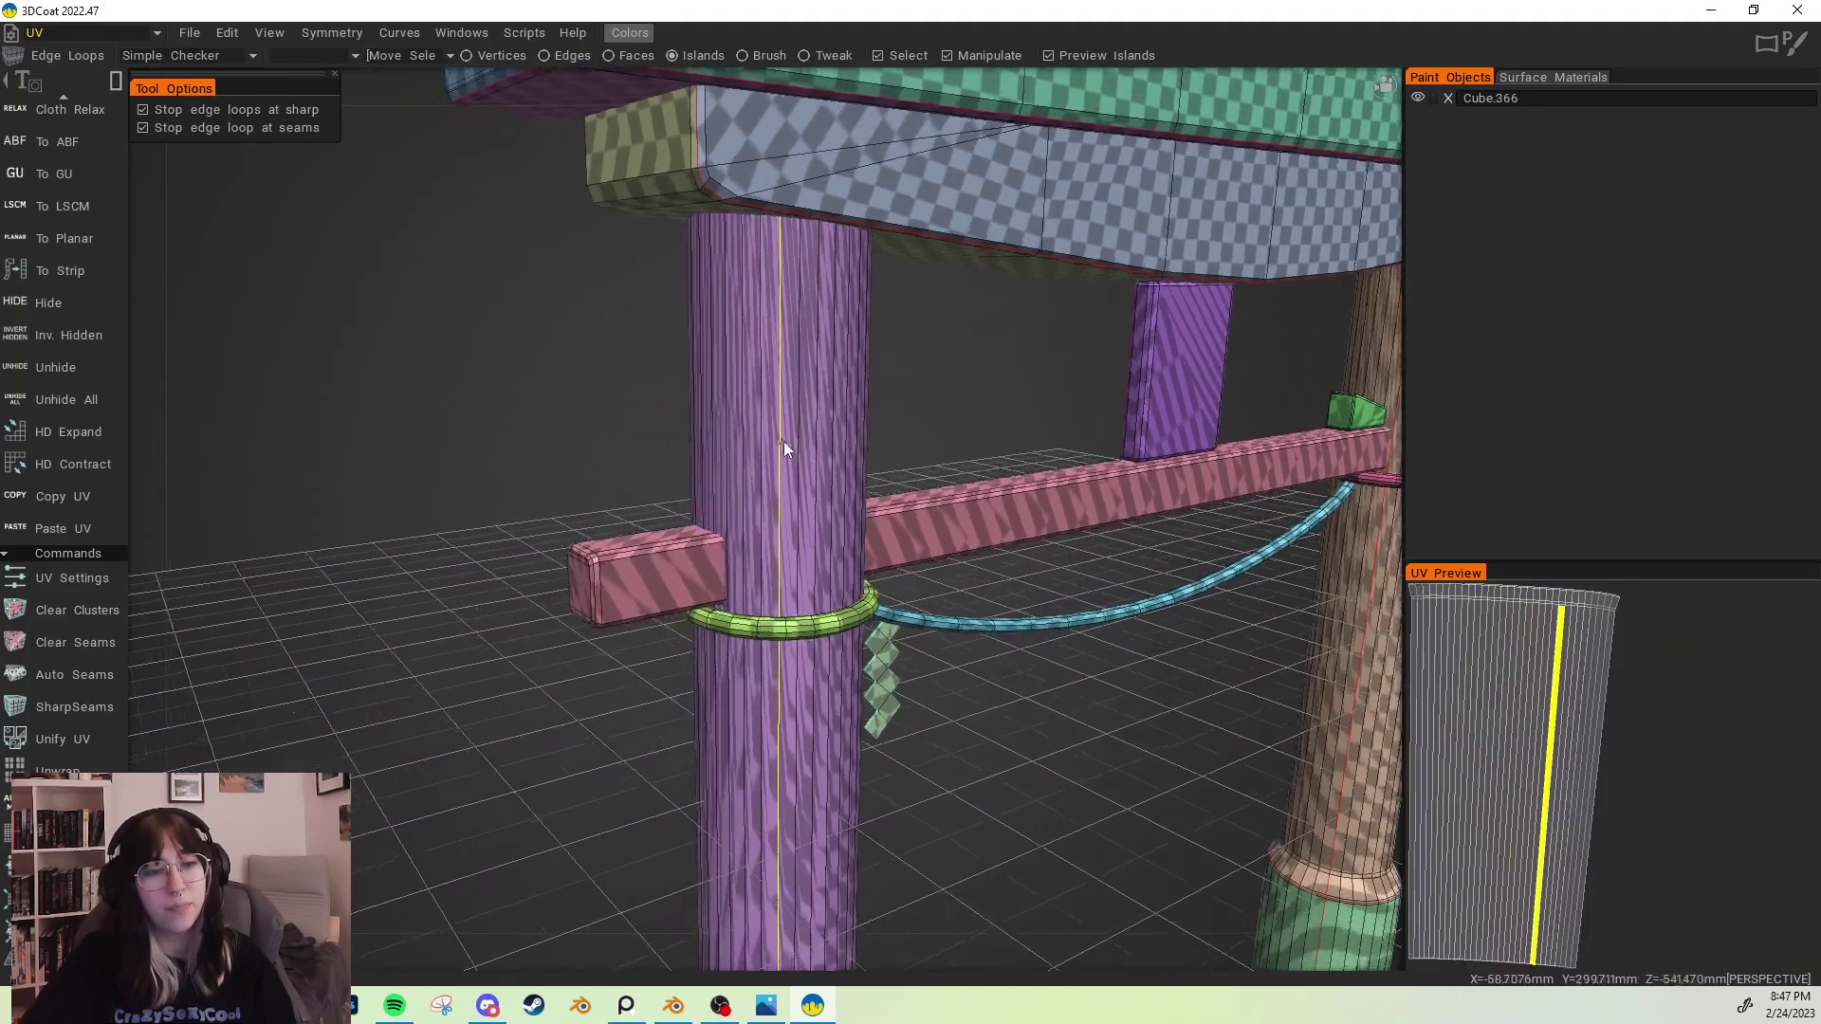
{"action": "scroll", "coordinate": [783, 442], "scroll_direction": "up", "scroll_amount": 4}
{"action": "middle_click_drag", "start_coordinate": [645, 509], "coordinate": [545, 563]}
{"action": "left_click", "coordinate": [569, 586]}
{"action": "middle_click_drag", "start_coordinate": [721, 550], "coordinate": [526, 513]}
{"action": "scroll", "coordinate": [550, 532], "scroll_direction": "down", "scroll_amount": 5}
{"action": "scroll", "coordinate": [782, 510], "scroll_direction": "up", "scroll_amount": 5}
{"action": "middle_click_drag", "start_coordinate": [854, 512], "coordinate": [945, 475]}
{"action": "left_click", "coordinate": [699, 360]}
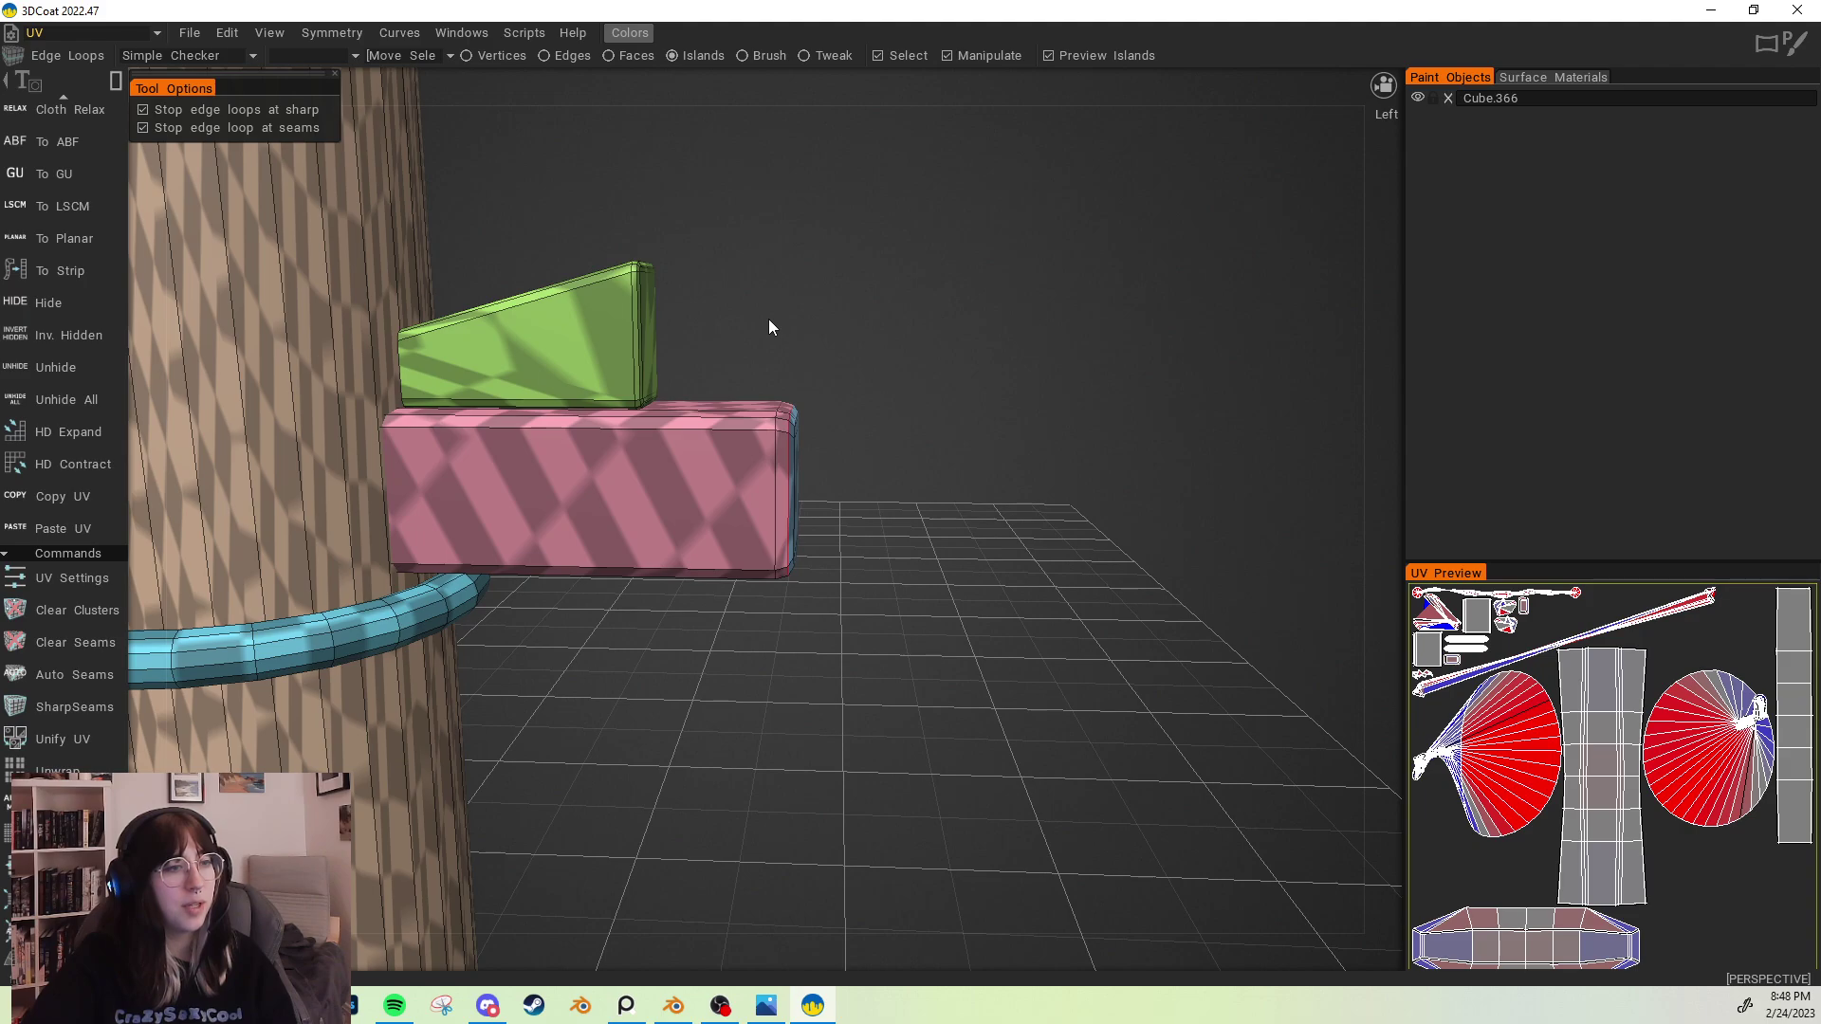
Step: Mark seams around the tall end and along the lower edge of the wedge on the crossbeam's outer end
{"action": "middle_click_drag", "start_coordinate": [773, 323], "coordinate": [843, 383]}
{"action": "left_click_drag", "start_coordinate": [842, 383], "coordinate": [761, 334]}
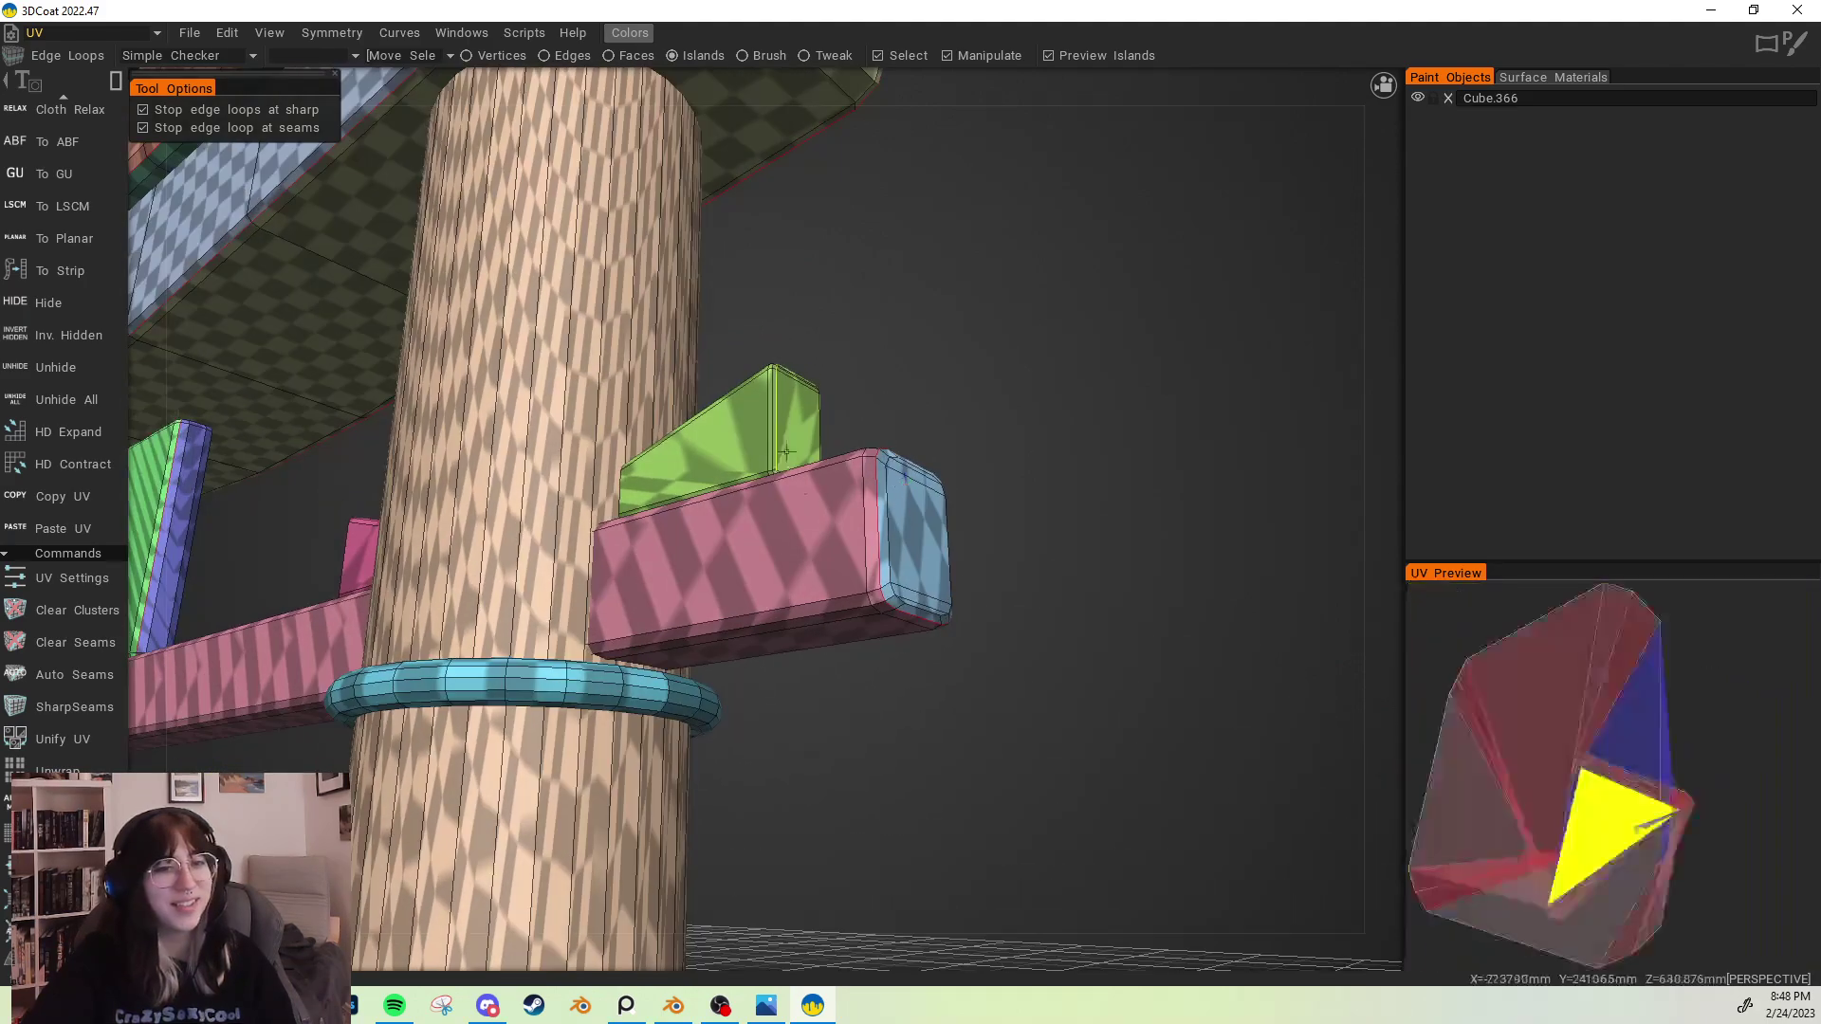
{"action": "left_click", "coordinate": [809, 597]}
{"action": "left_click_drag", "start_coordinate": [797, 567], "coordinate": [789, 615], "text": "alt"}
{"action": "middle_click_drag", "start_coordinate": [766, 409], "coordinate": [793, 484], "text": "alt"}
{"action": "right_click_drag", "start_coordinate": [792, 484], "coordinate": [834, 474], "text": "alt"}
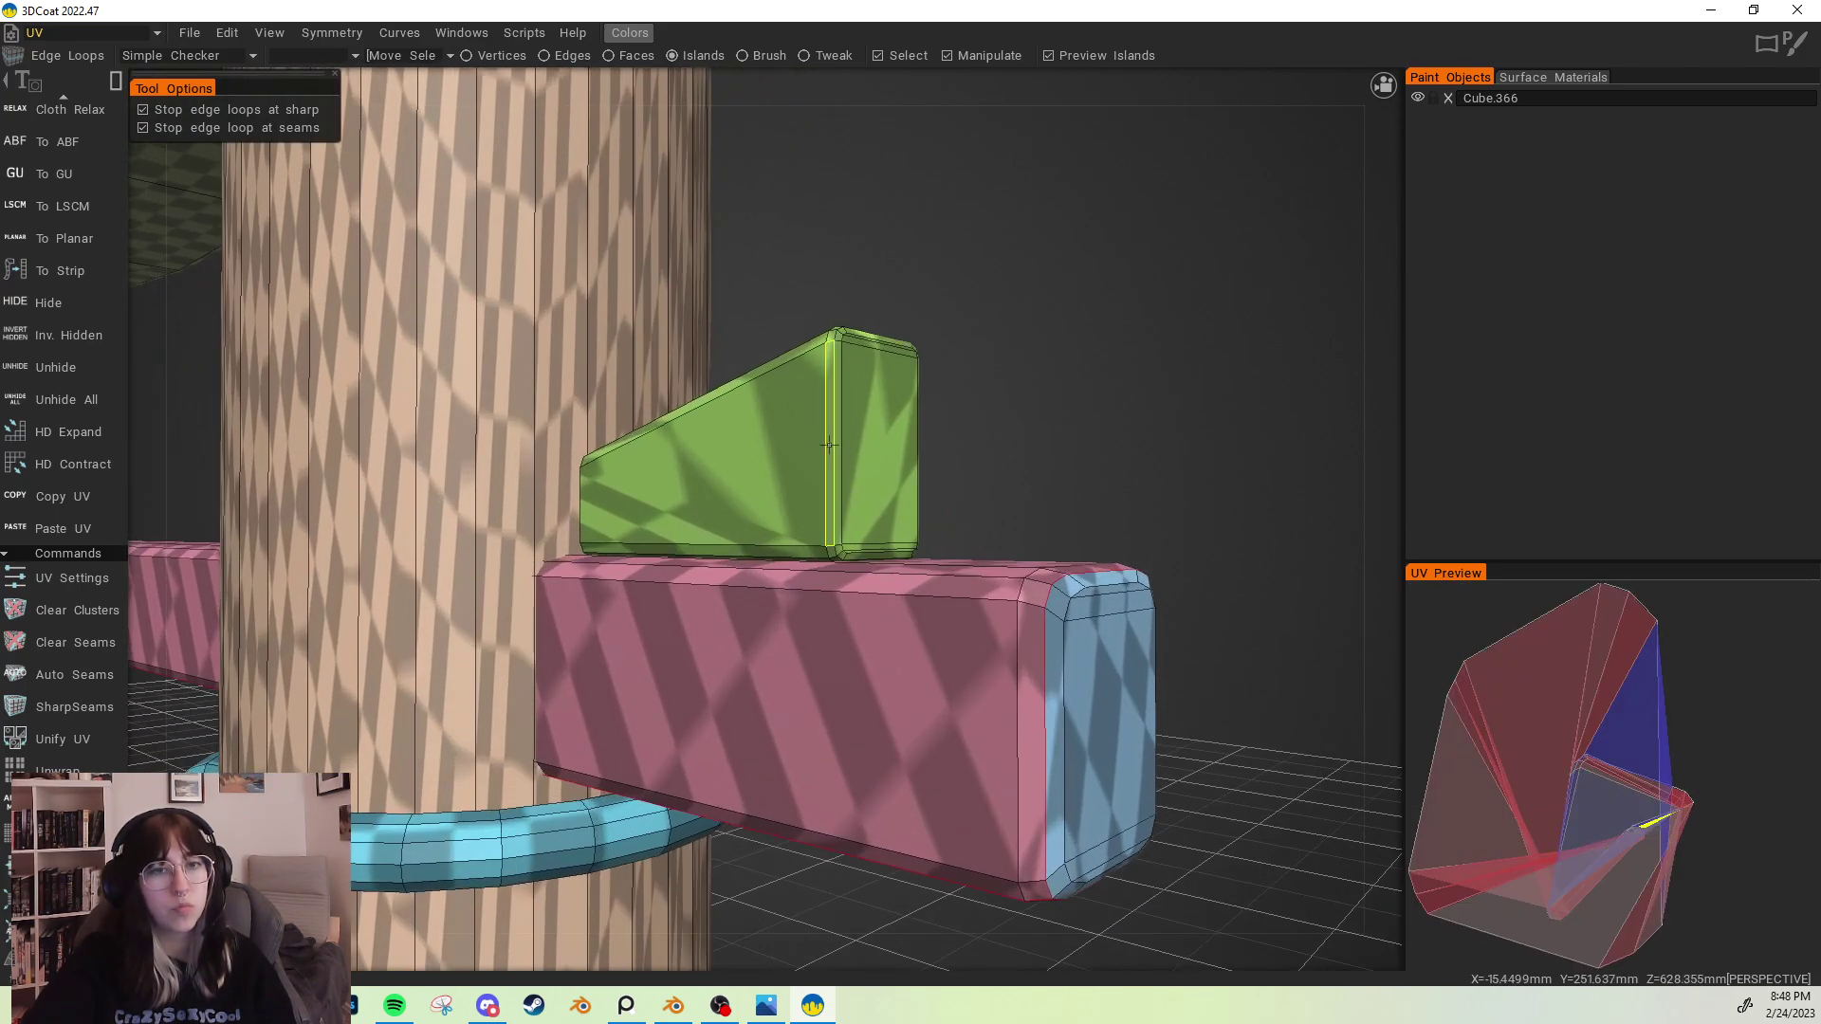
{"action": "left_click", "coordinate": [821, 444]}
{"action": "middle_click_drag", "start_coordinate": [821, 444], "coordinate": [740, 466]}
{"action": "middle_click_drag", "start_coordinate": [949, 471], "coordinate": [1024, 442]}
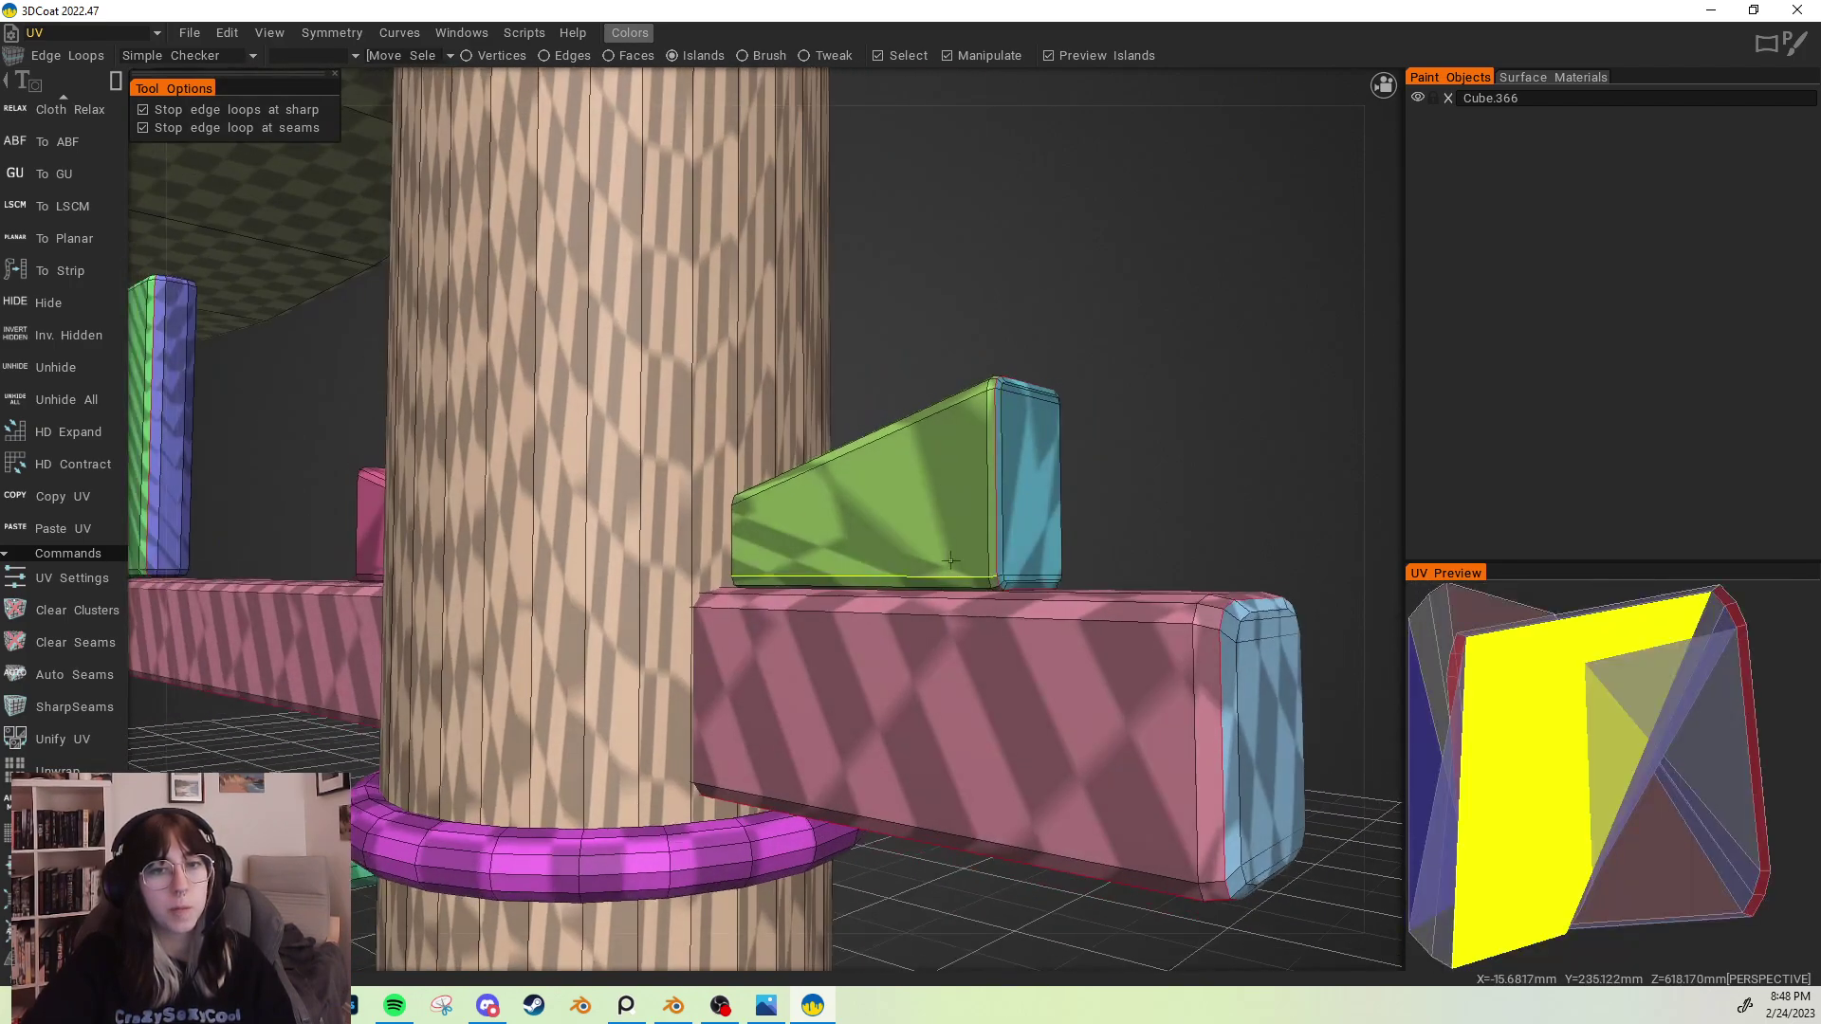
{"action": "left_click", "coordinate": [942, 586]}
Step: Mark matching end-cap and lower-edge seams on the wedge at the inner side of the same pillar
{"action": "middle_click_drag", "start_coordinate": [744, 507], "coordinate": [1243, 529]}
{"action": "middle_click_drag", "start_coordinate": [418, 502], "coordinate": [760, 551]}
{"action": "left_click", "coordinate": [682, 515]}
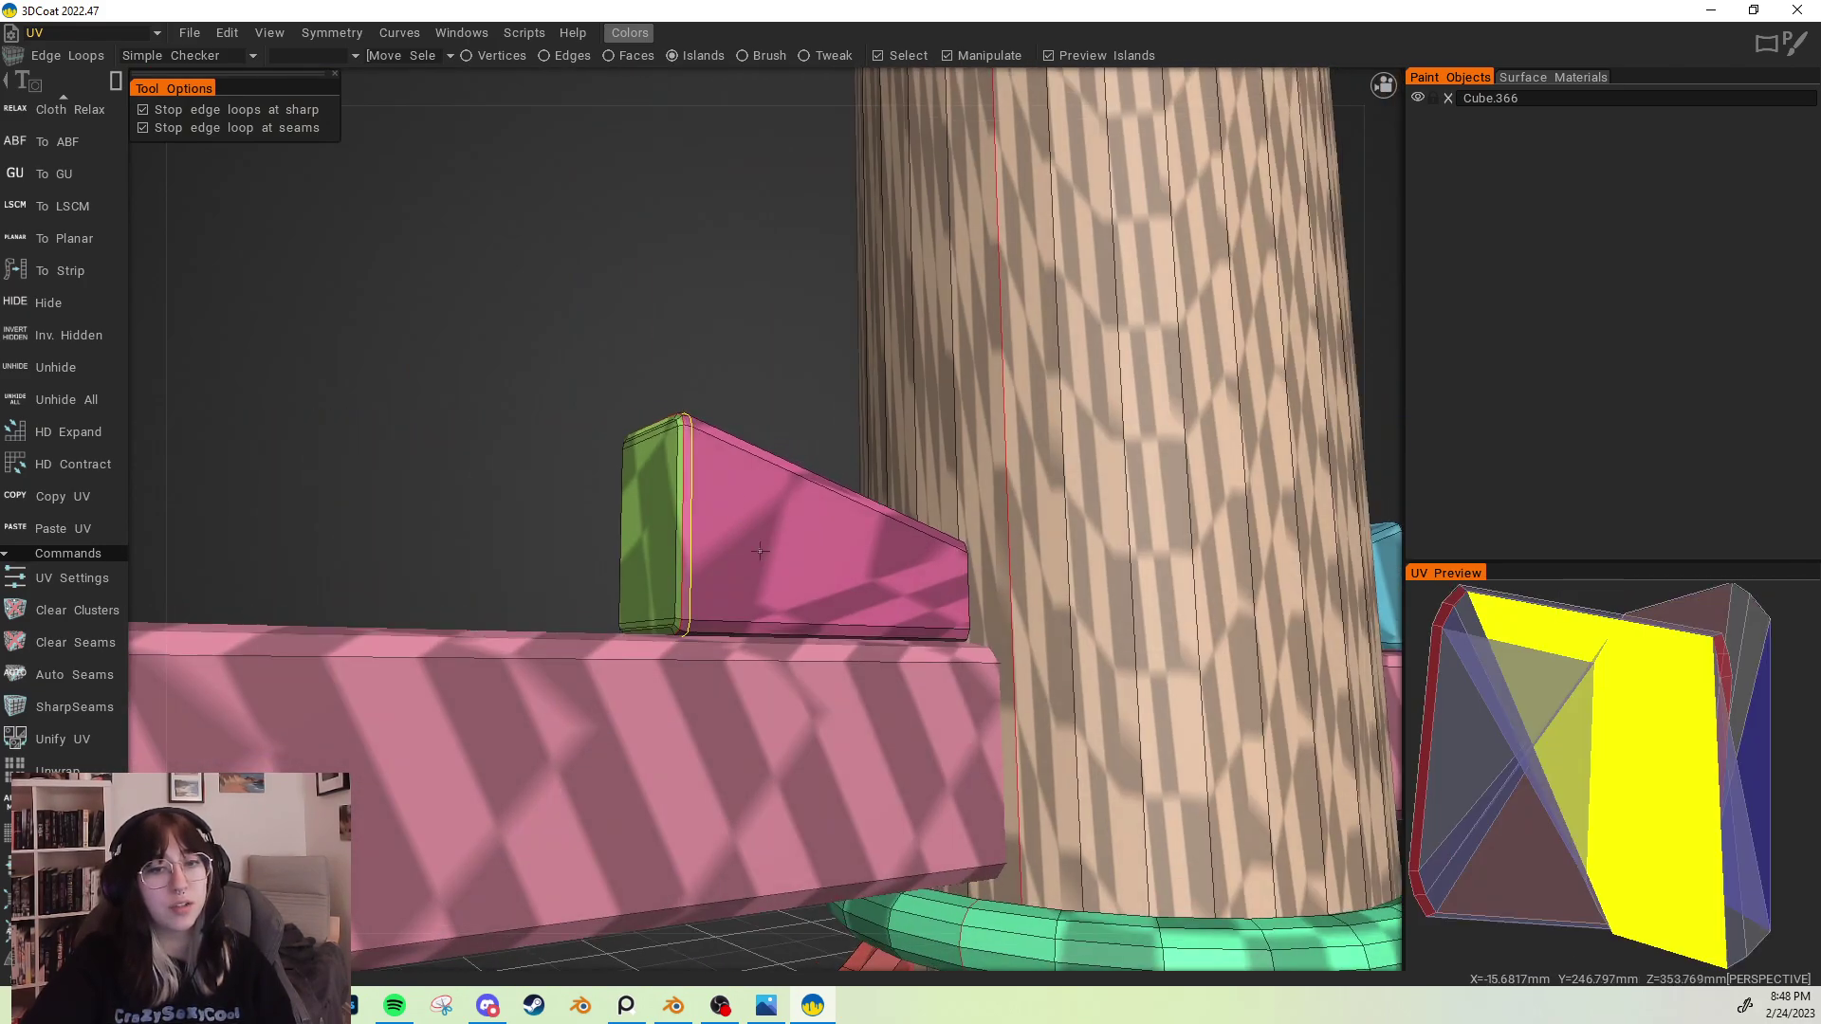
{"action": "left_click", "coordinate": [740, 634]}
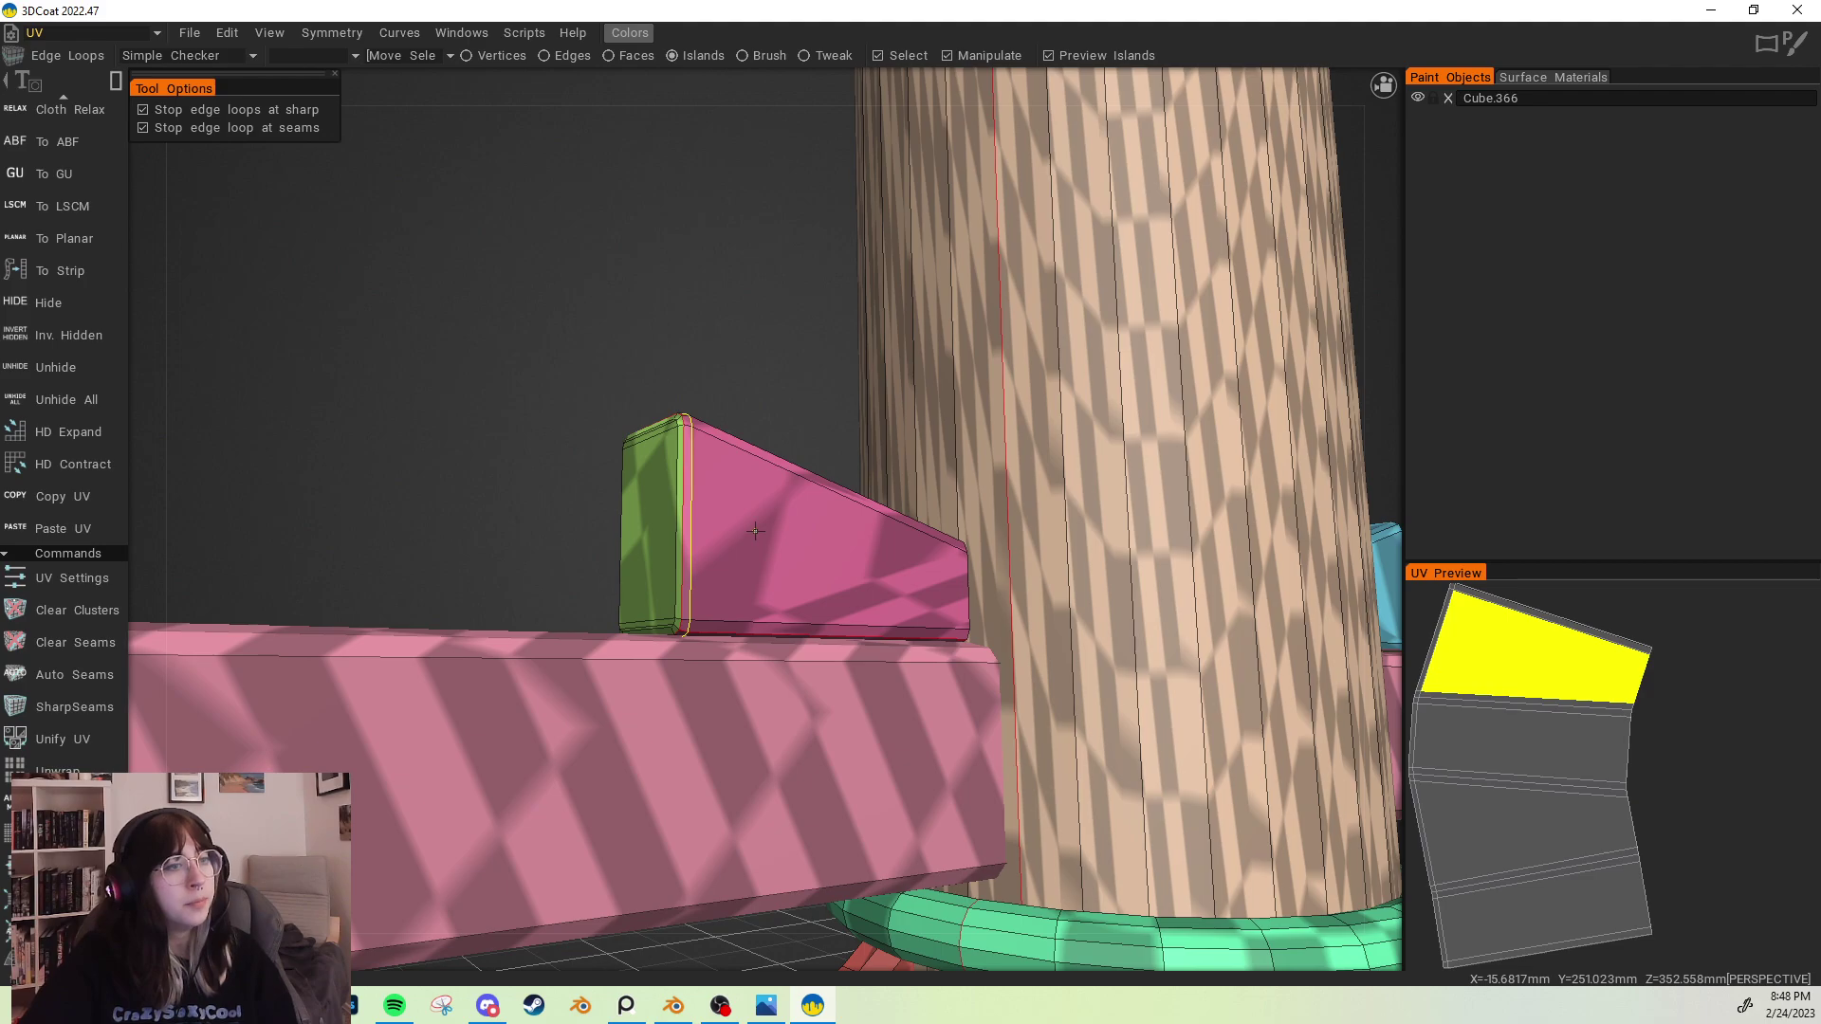
Step: Check the gate from several sides and unwrap the whole model along the marked seams
{"action": "mouse_move", "coordinate": [748, 522]}
{"action": "middle_mouse_down"}
{"action": "mouse_move", "coordinate": [703, 519]}
{"action": "mouse_move", "coordinate": [702, 488]}
{"action": "mouse_move", "coordinate": [676, 537]}
{"action": "mouse_move", "coordinate": [745, 550]}
{"action": "middle_mouse_up"}
{"action": "right_click_drag", "start_coordinate": [745, 551], "coordinate": [547, 532]}
{"action": "middle_click_drag", "start_coordinate": [547, 532], "coordinate": [671, 455]}
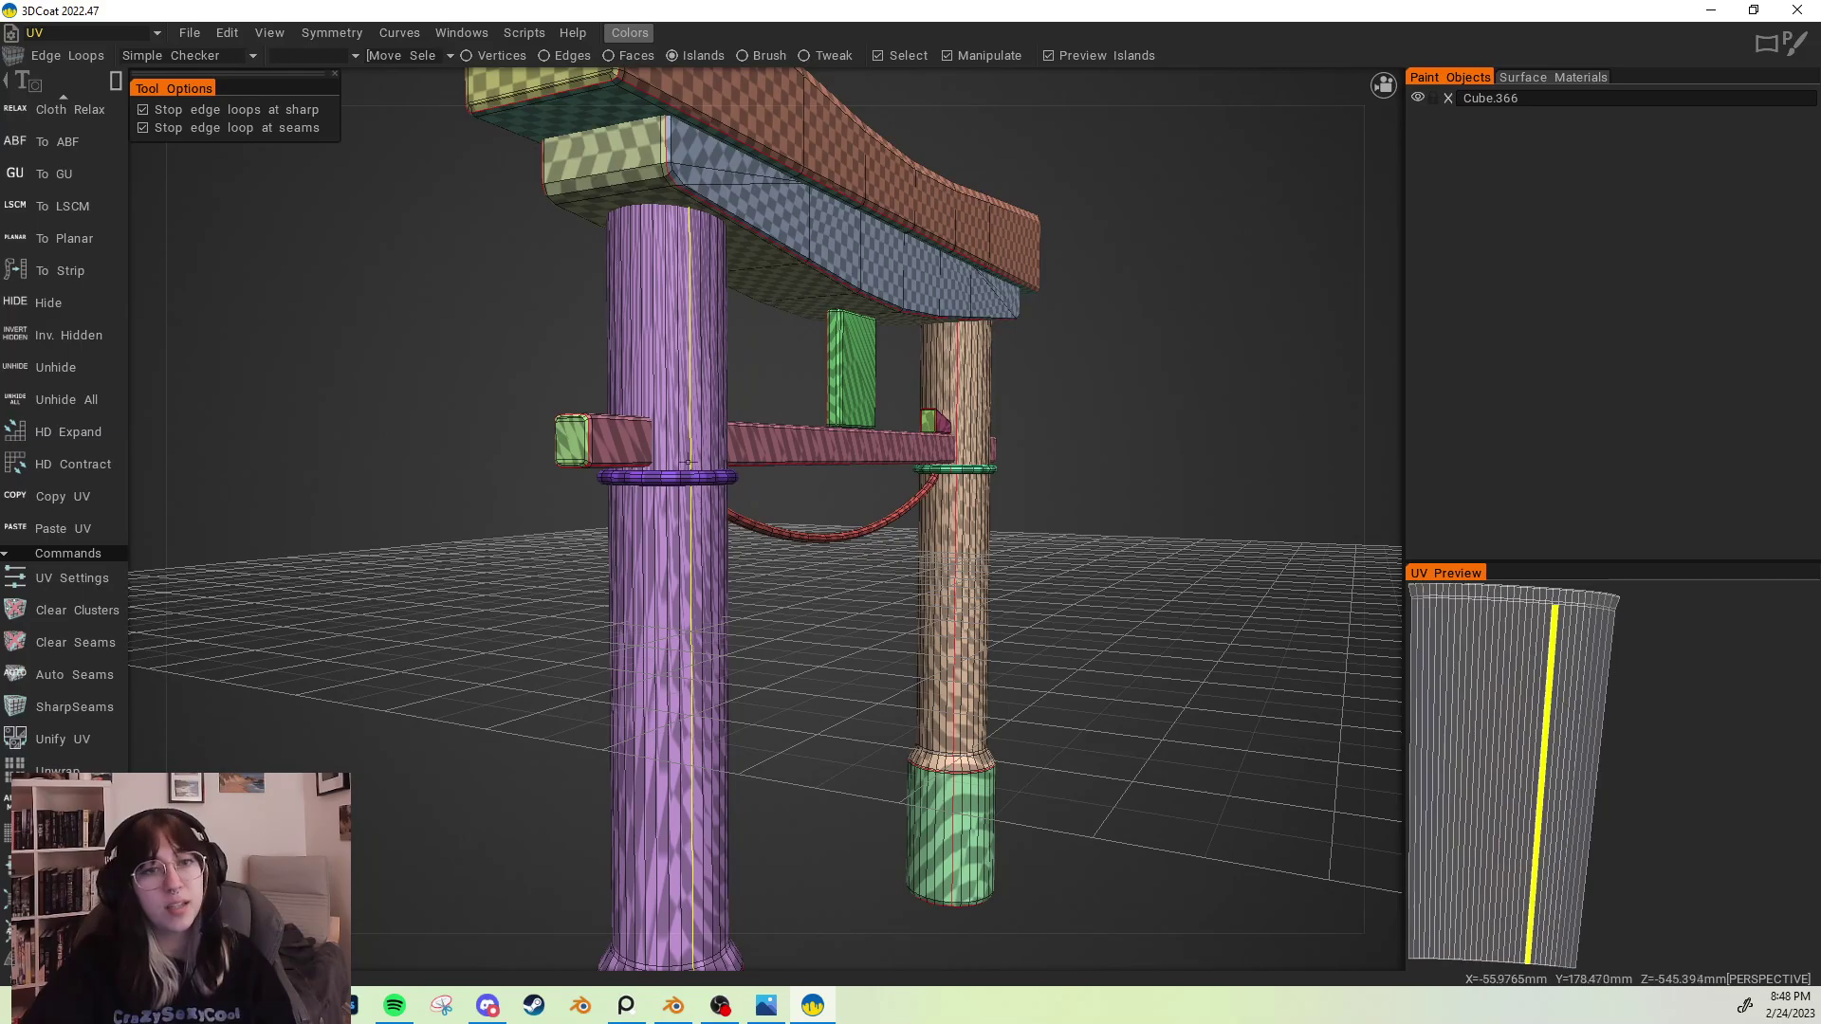
{"action": "middle_click_drag", "start_coordinate": [805, 479], "coordinate": [719, 441]}
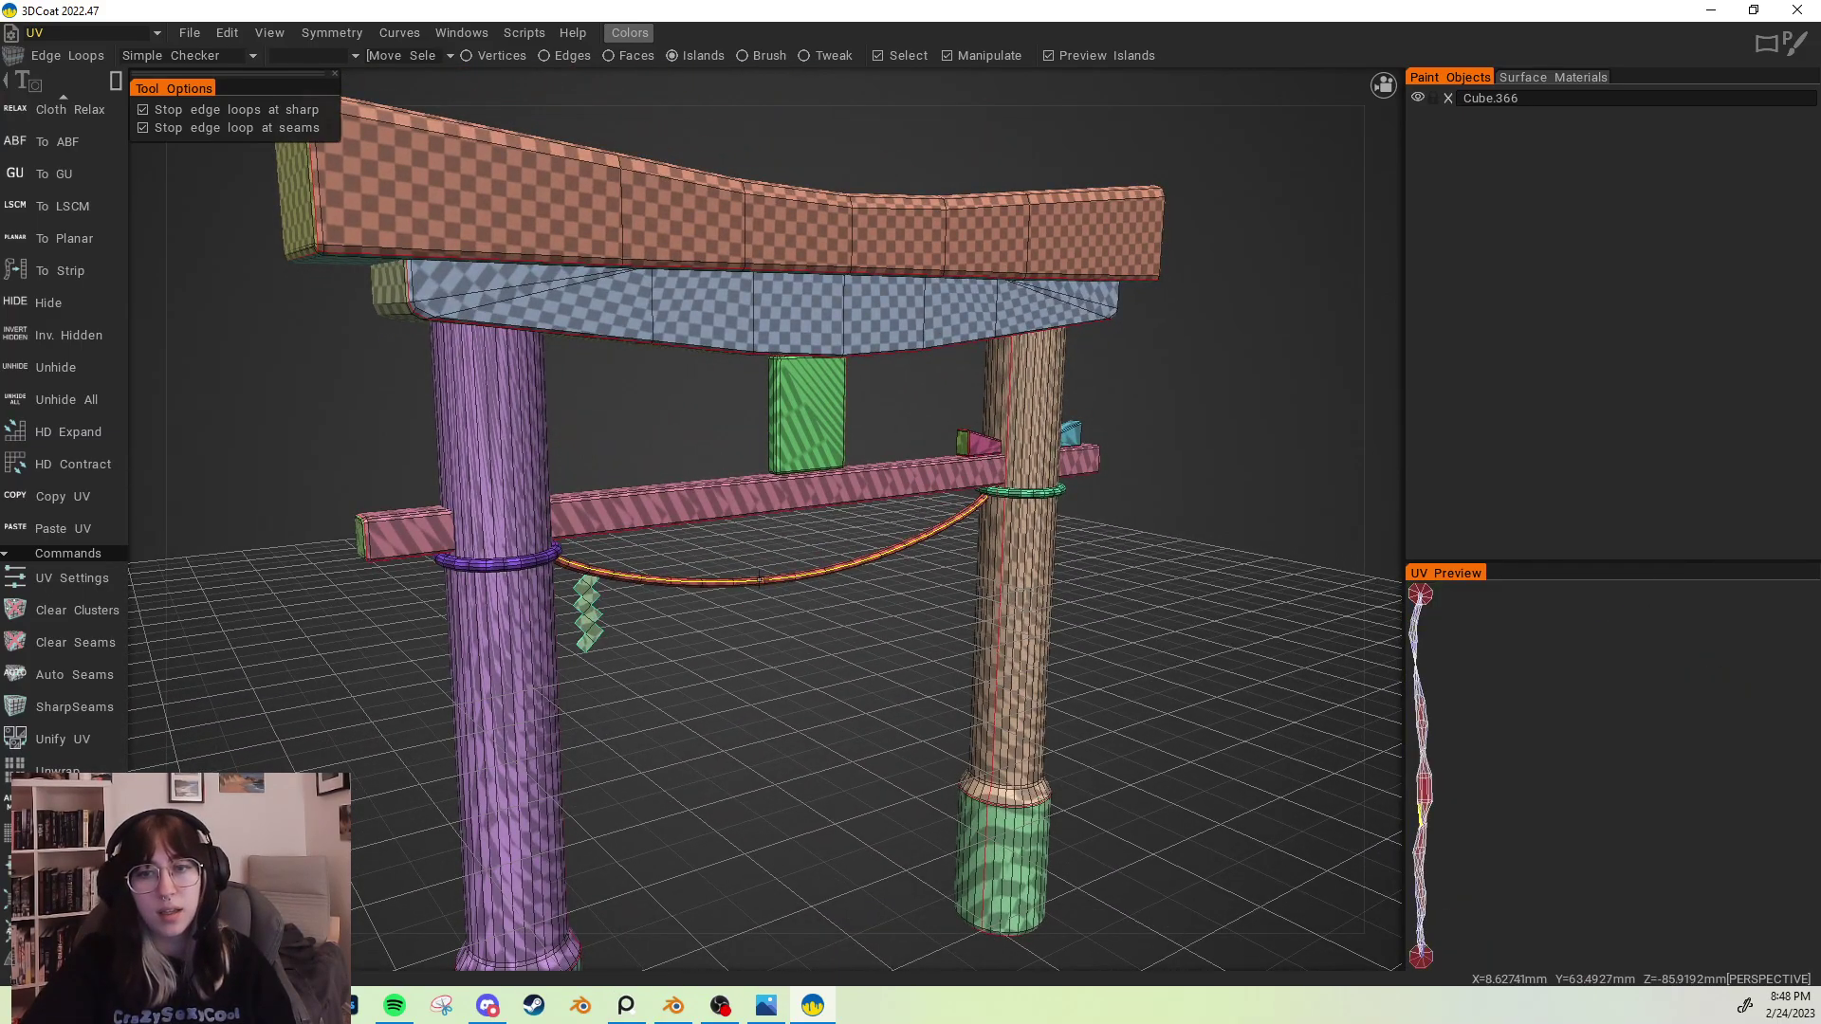
{"action": "middle_click_drag", "start_coordinate": [670, 580], "coordinate": [679, 500]}
{"action": "scroll", "coordinate": [759, 522], "scroll_direction": "up", "scroll_amount": 6}
{"action": "middle_click_drag", "start_coordinate": [784, 531], "coordinate": [870, 528]}
{"action": "scroll", "coordinate": [806, 531], "scroll_direction": "down", "scroll_amount": 8}
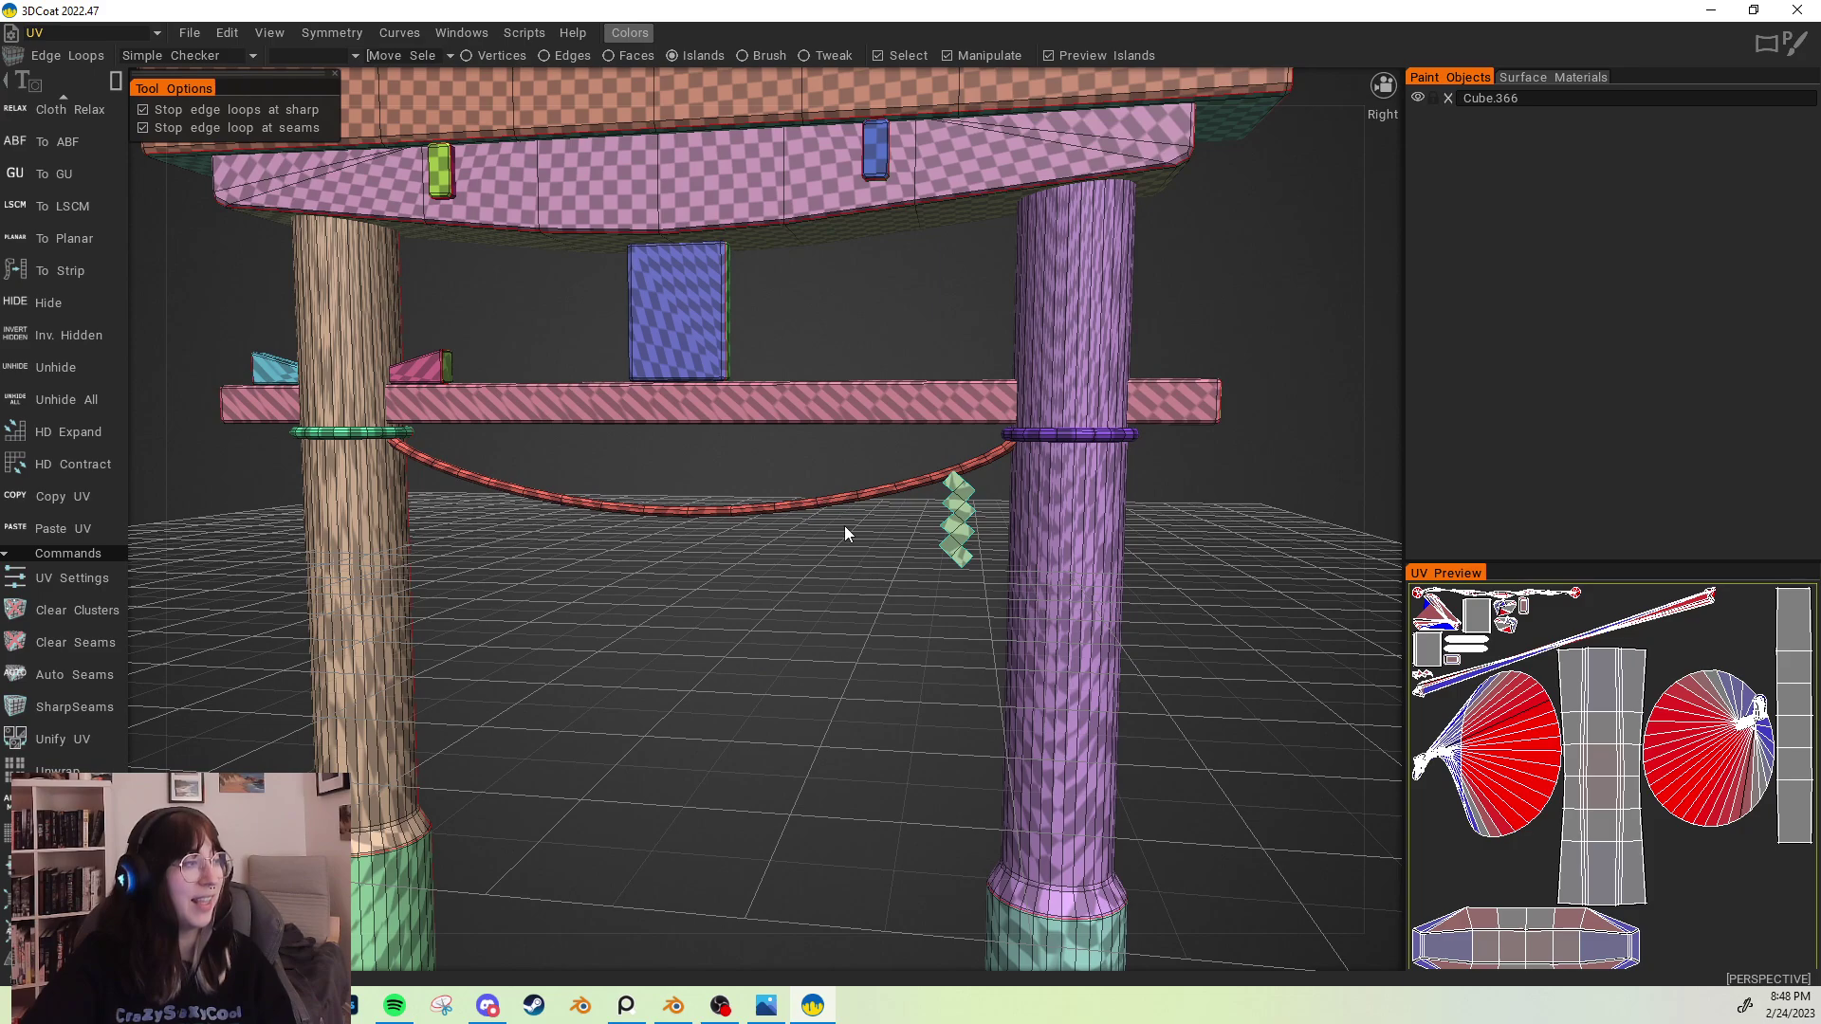
{"action": "scroll", "coordinate": [61, 636], "scroll_direction": "down", "scroll_amount": 3}
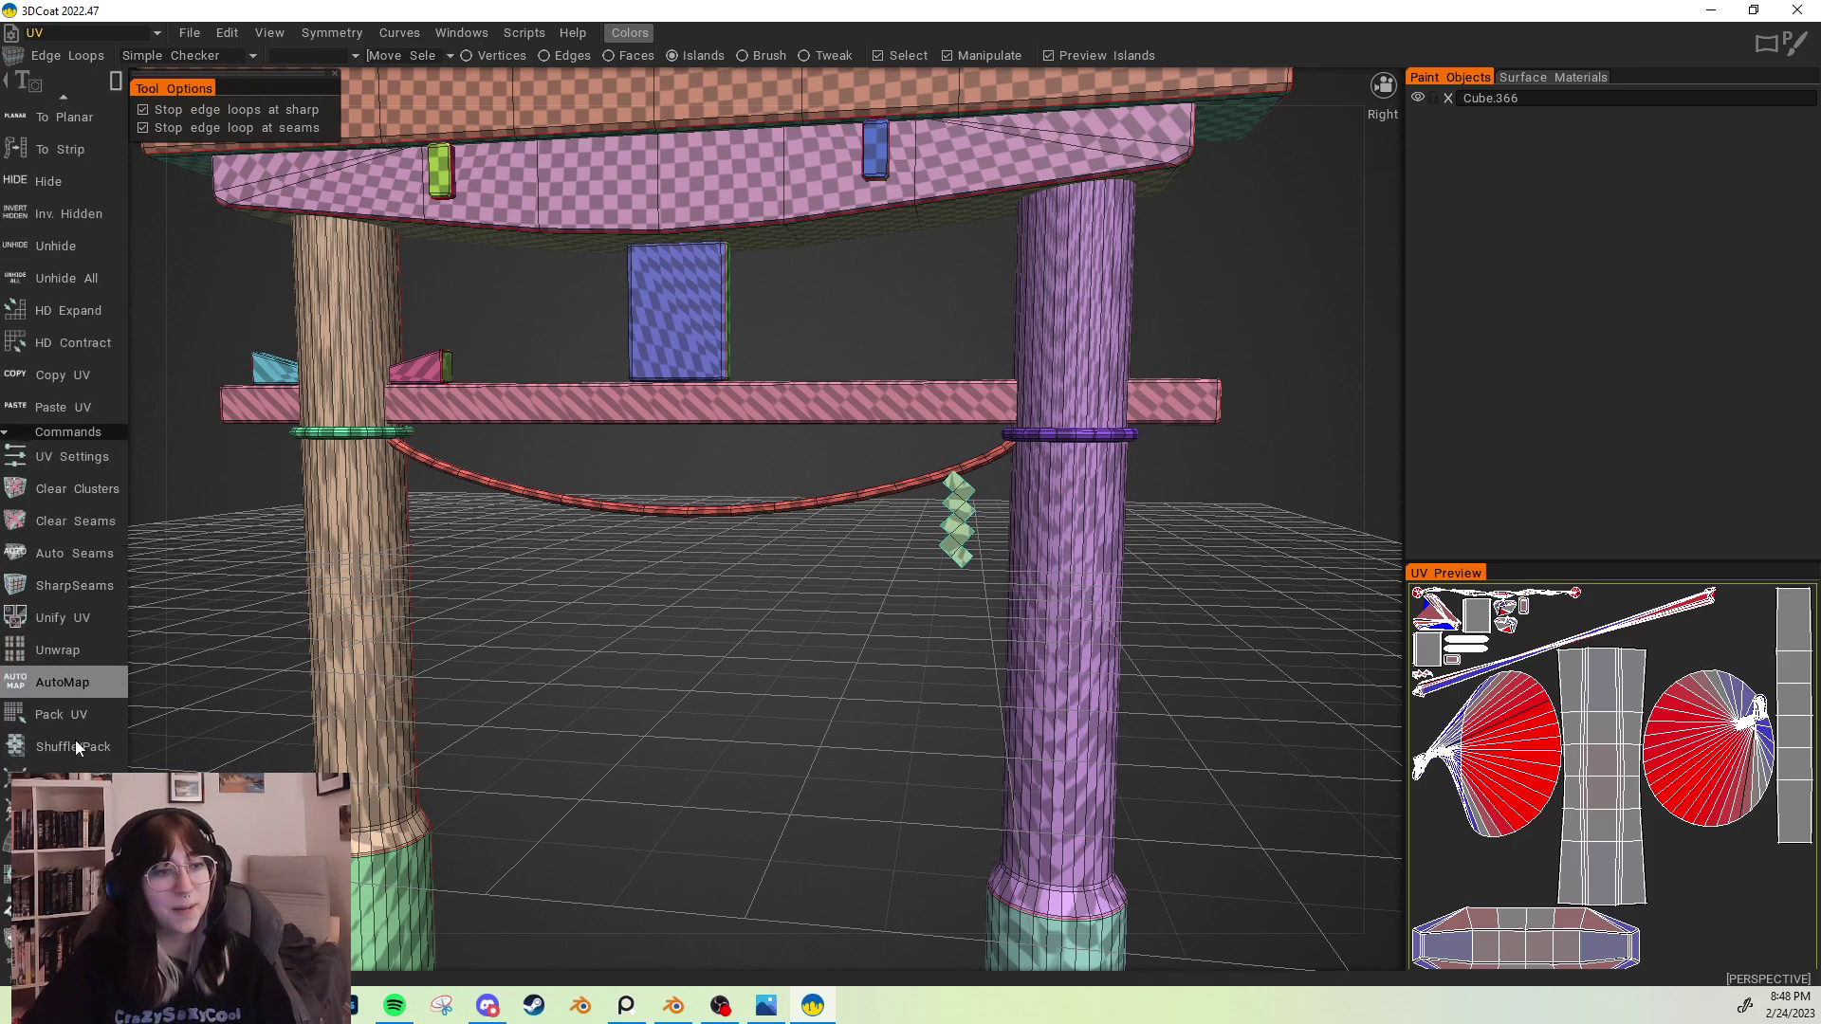
{"action": "left_click", "coordinate": [70, 650]}
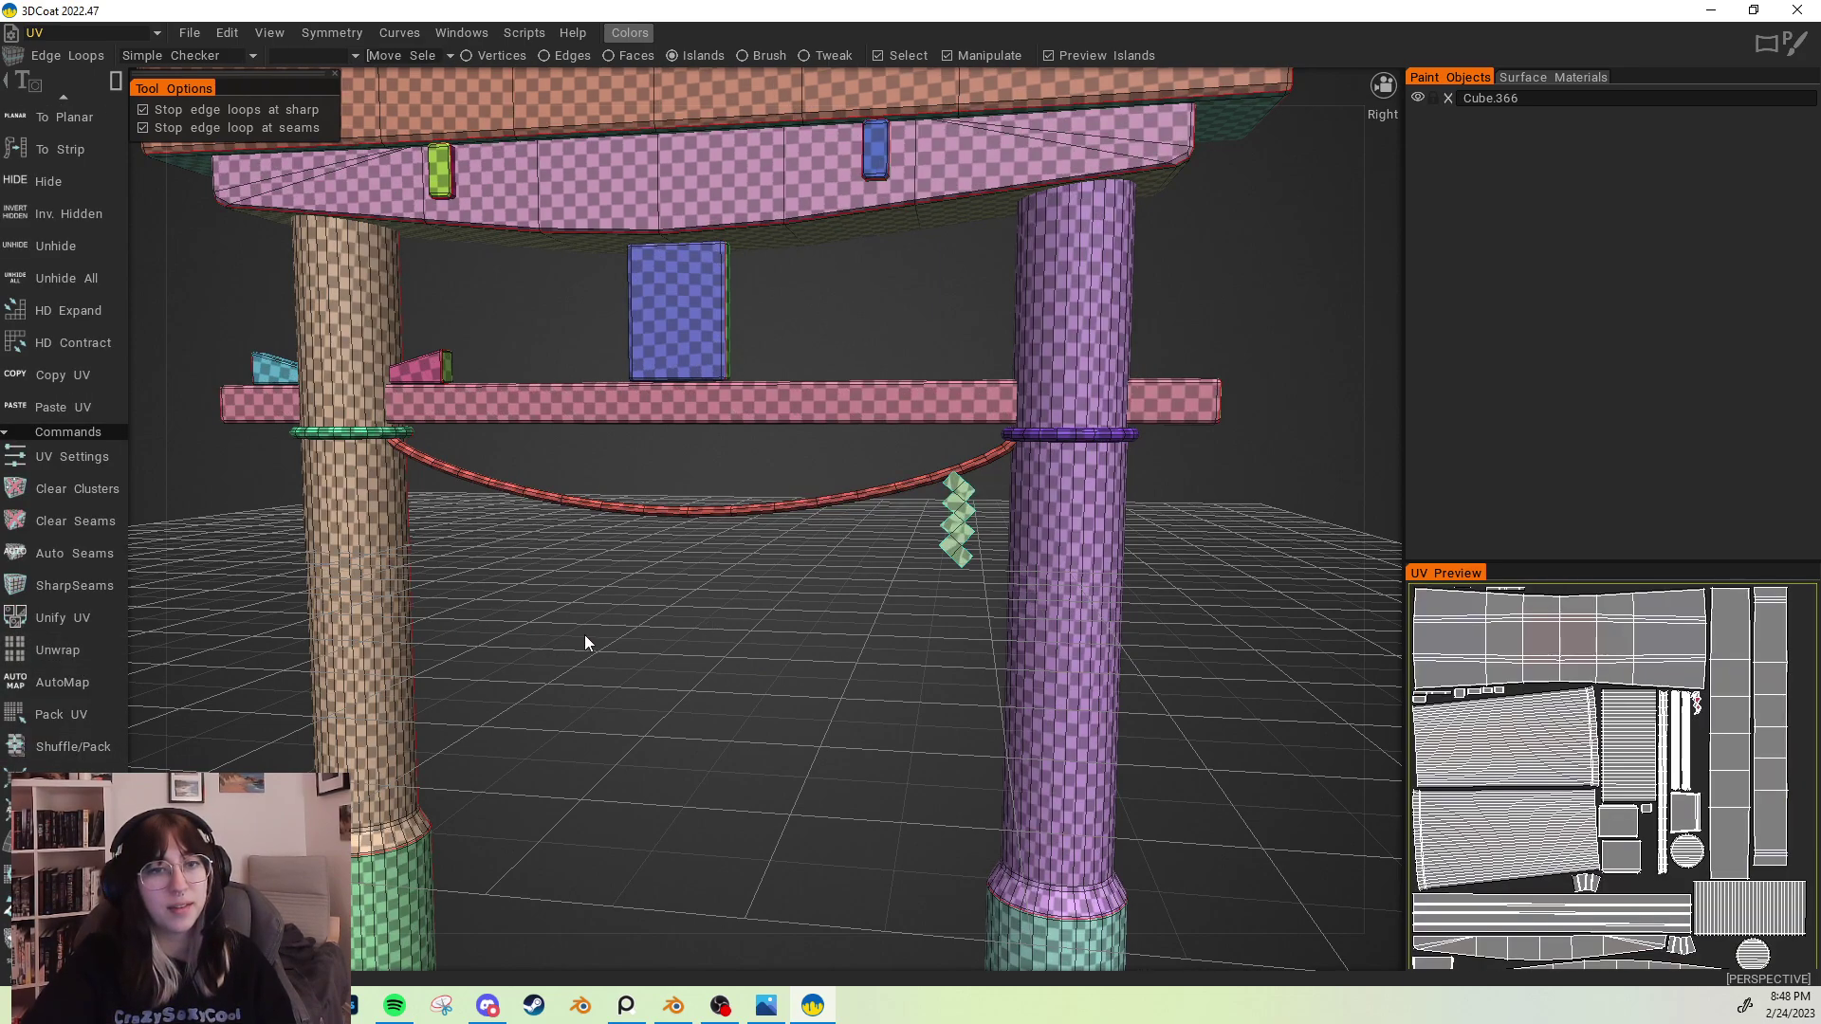
Step: Mark seams along the zigzag outline of the paper streamer's front face to separate it from the sides
{"action": "scroll", "coordinate": [1636, 773], "scroll_direction": "down", "scroll_amount": 3}
{"action": "scroll", "coordinate": [1635, 766], "scroll_direction": "up", "scroll_amount": 1}
{"action": "middle_click_drag", "start_coordinate": [858, 633], "coordinate": [872, 702]}
{"action": "left_click_drag", "start_coordinate": [873, 702], "coordinate": [787, 655]}
{"action": "scroll", "coordinate": [787, 656], "scroll_direction": "up", "scroll_amount": 5}
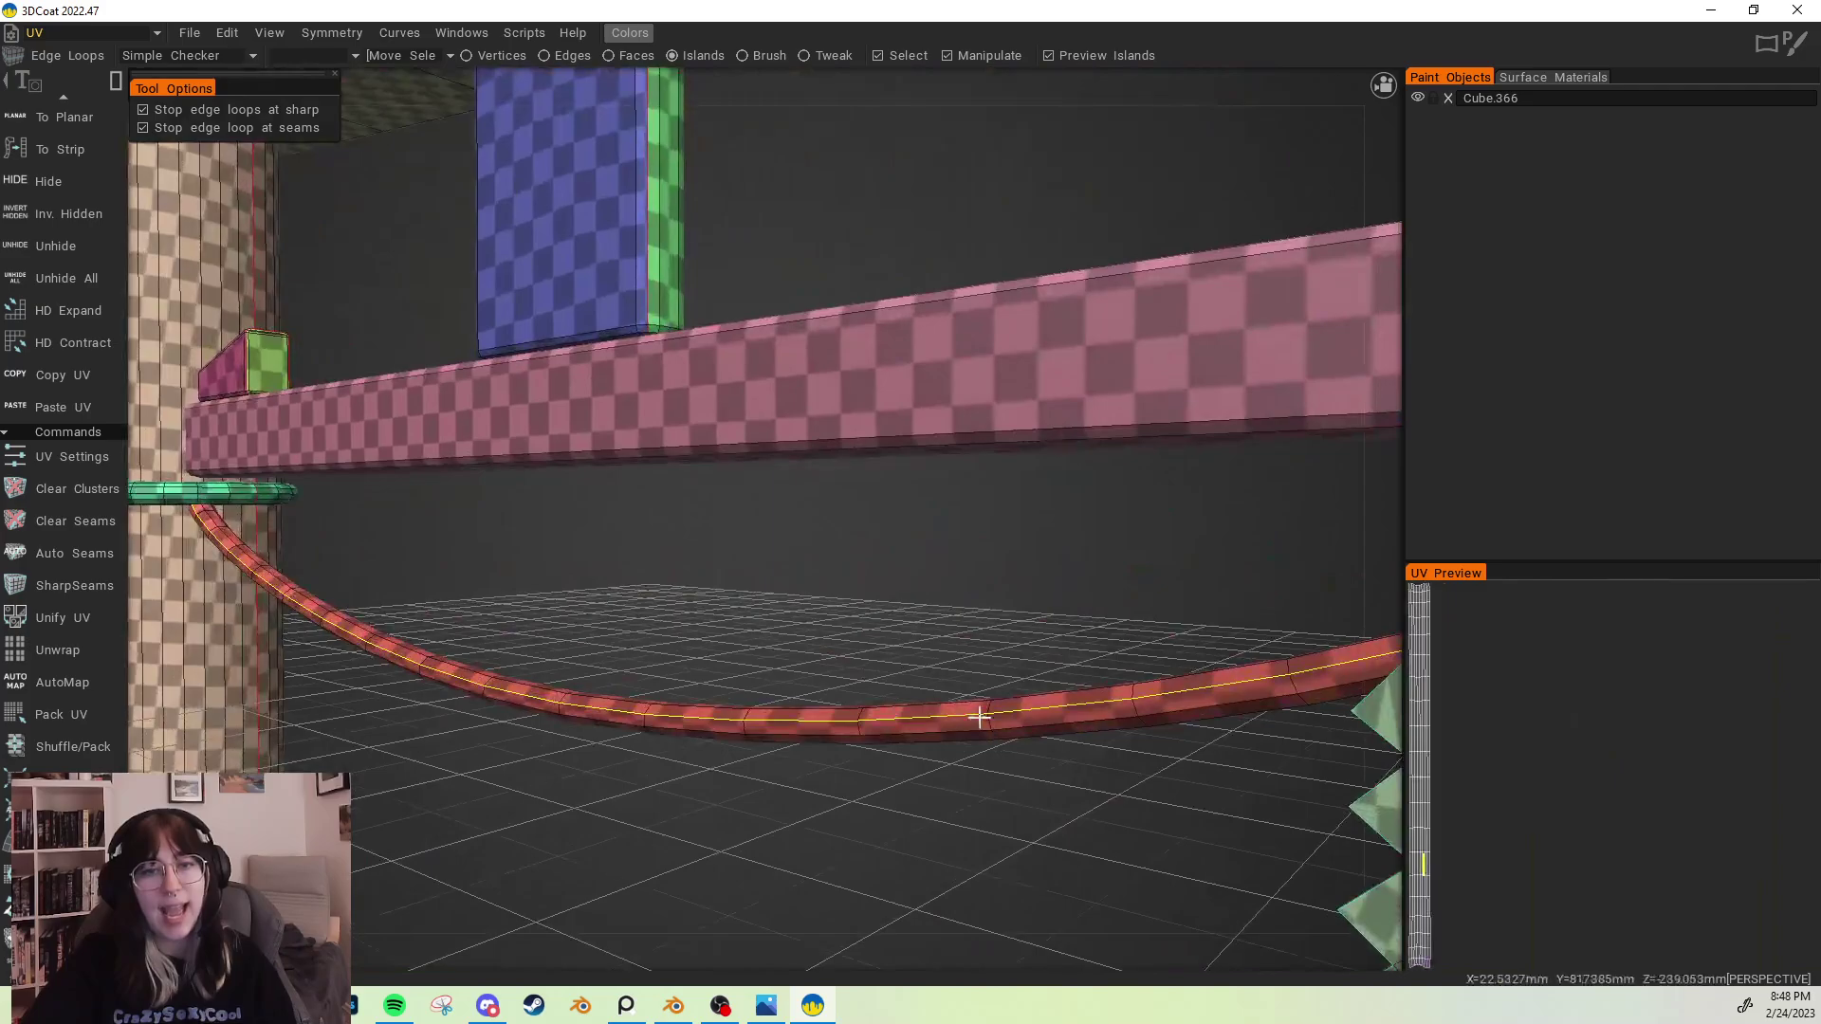
{"action": "middle_click_drag", "start_coordinate": [979, 718], "coordinate": [617, 581]}
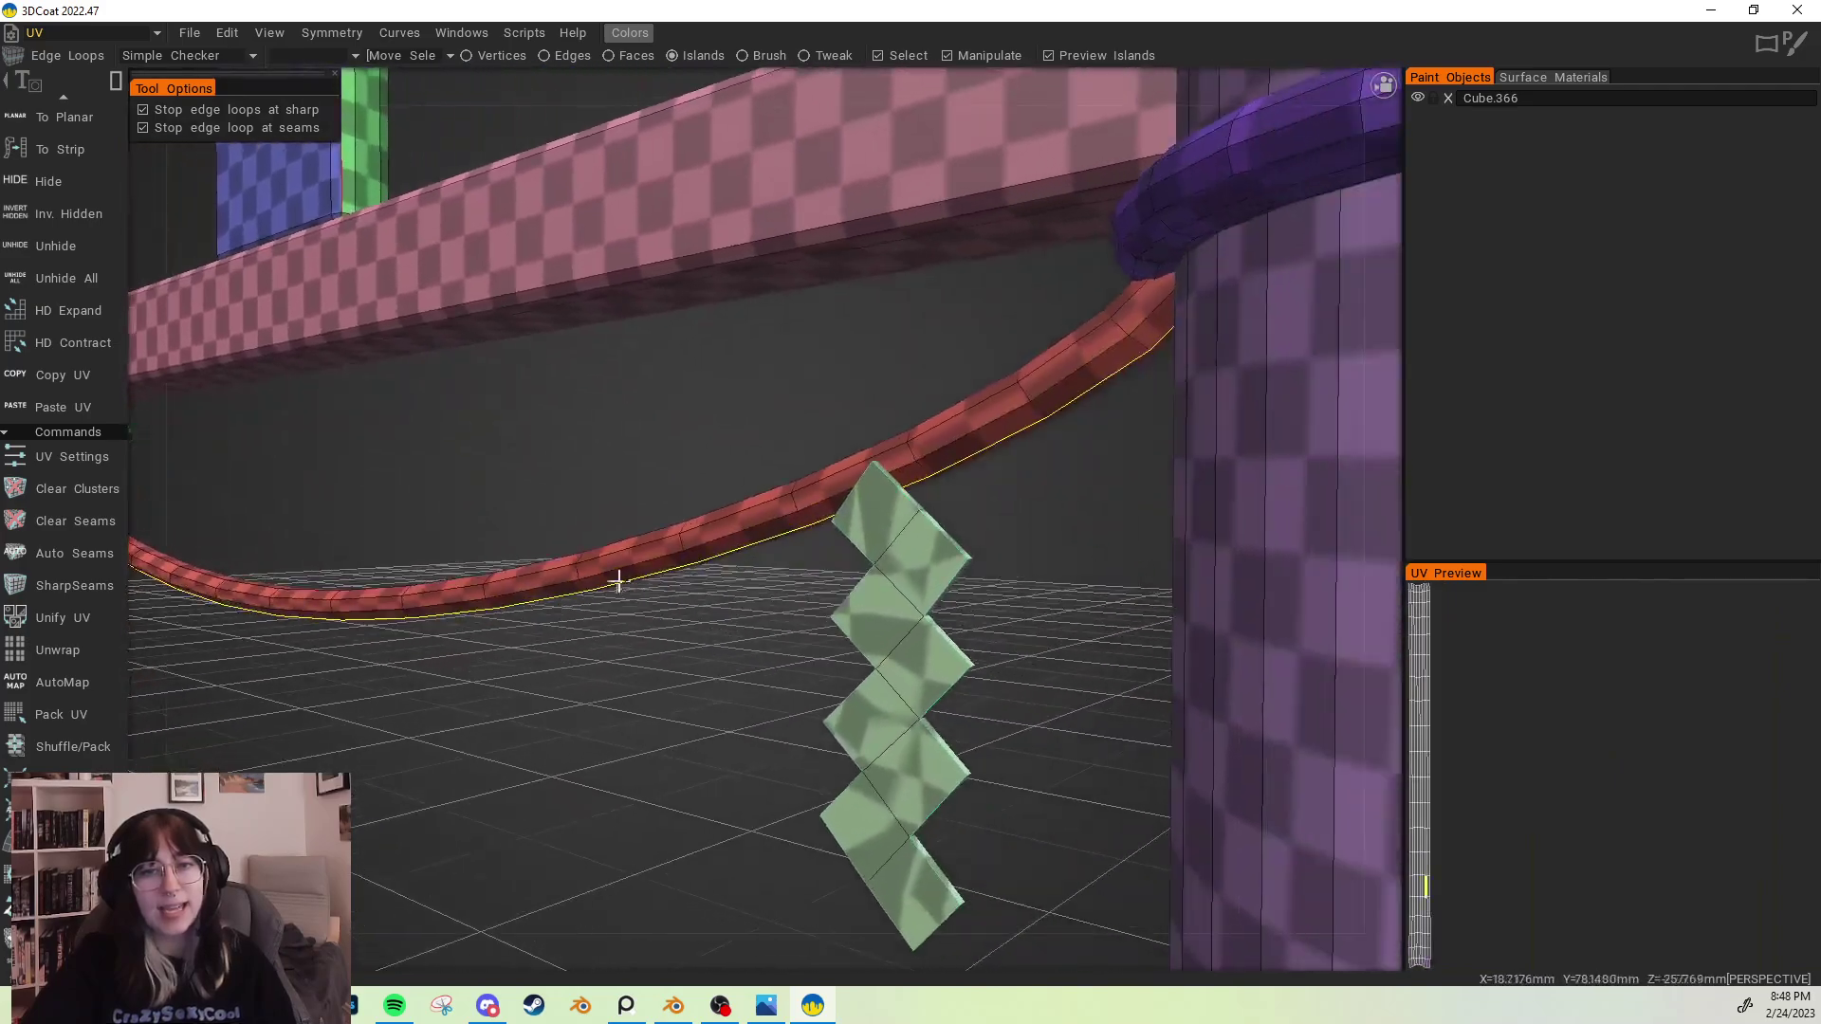
{"action": "left_click", "coordinate": [939, 637]}
{"action": "left_click", "coordinate": [928, 695]}
{"action": "middle_click_drag", "start_coordinate": [929, 697], "coordinate": [882, 610]}
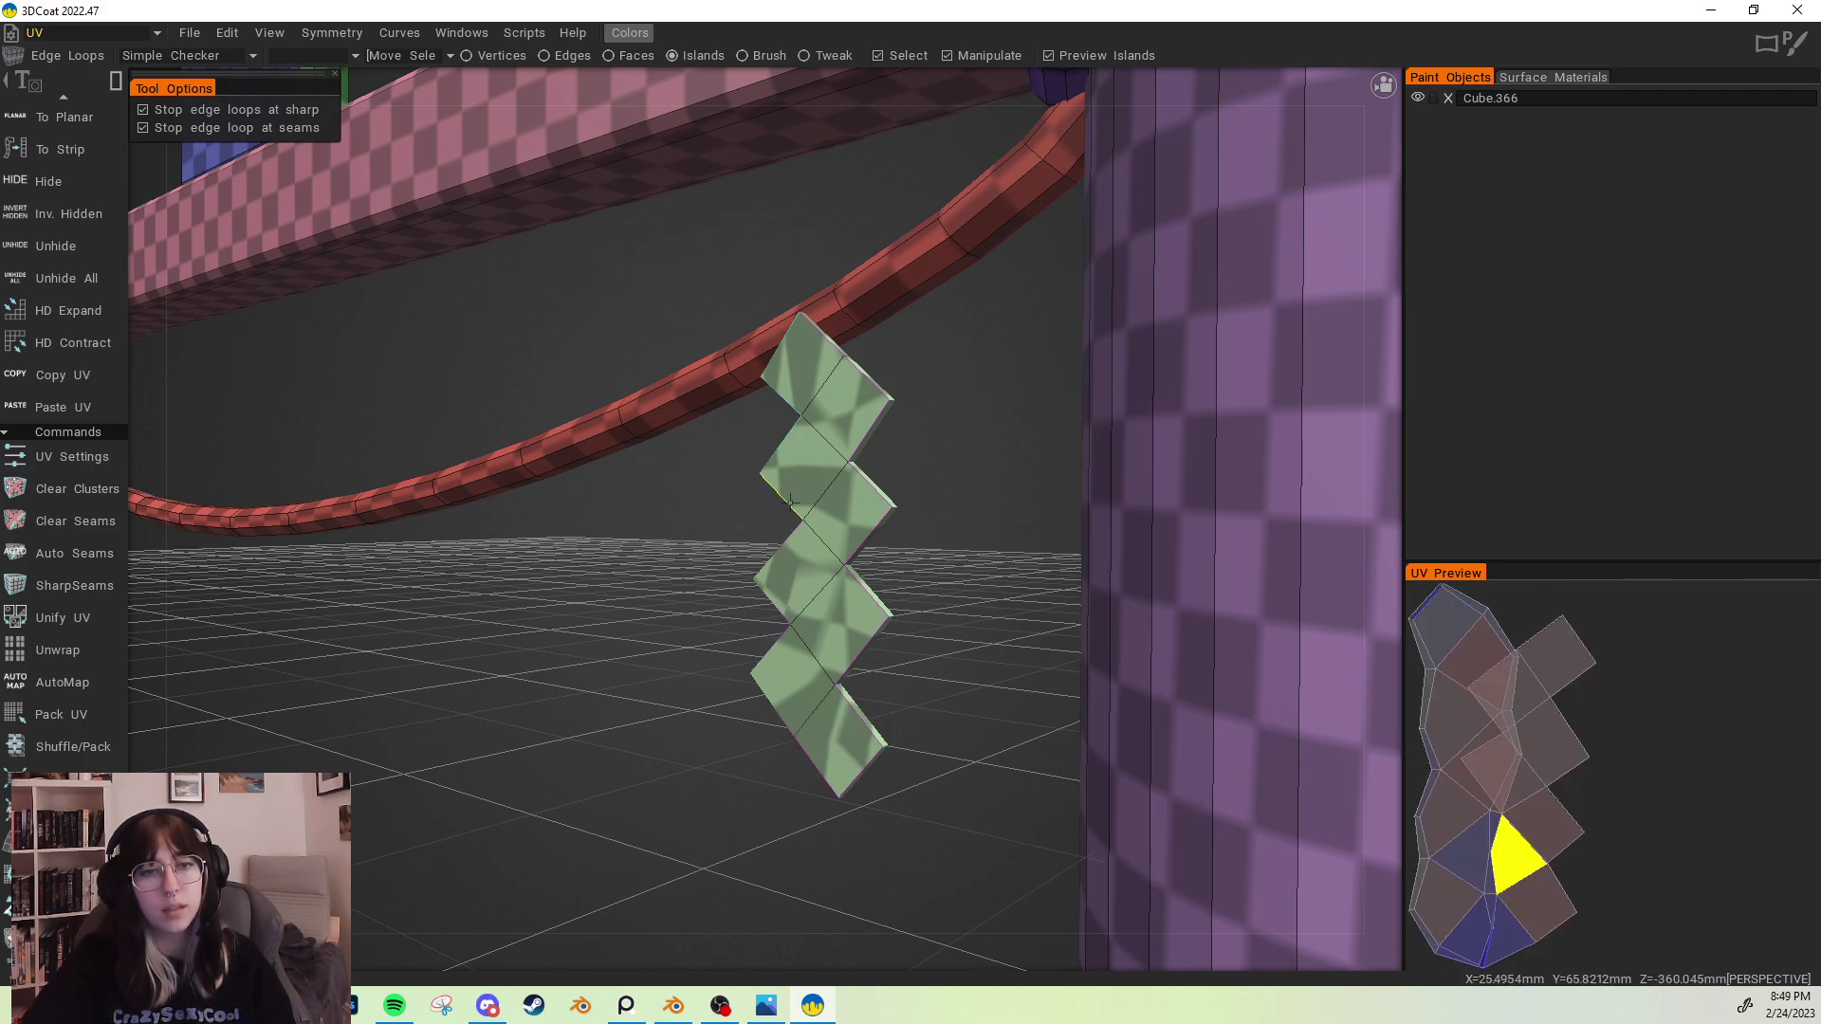
{"action": "left_click", "coordinate": [787, 363]}
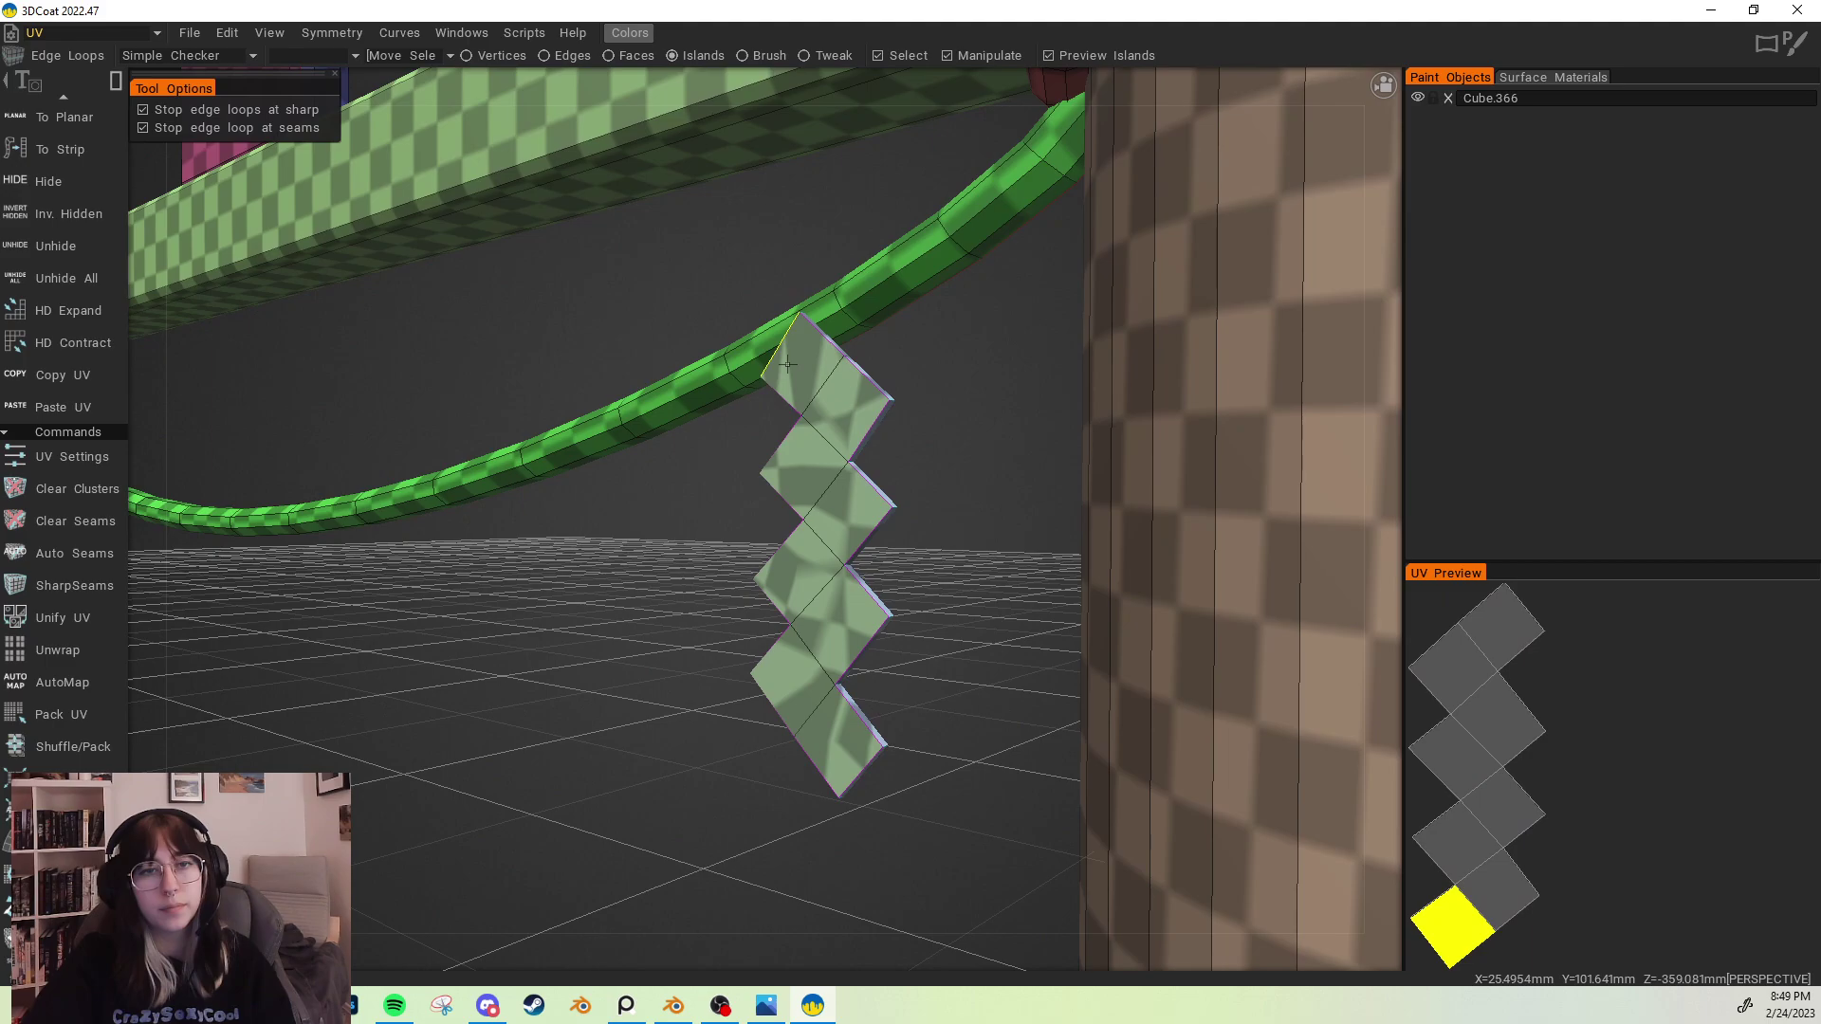
Step: Mark seams along one zigzag side and the top edge of the paper streamer's back face
{"action": "middle_click_drag", "start_coordinate": [842, 645], "coordinate": [813, 557], "text": "alt"}
{"action": "left_click_drag", "start_coordinate": [816, 584], "coordinate": [780, 574], "text": "alt"}
{"action": "mouse_move", "coordinate": [821, 695]}
{"action": "left_mouse_down", "text": "alt"}
{"action": "mouse_move", "coordinate": [850, 656]}
{"action": "mouse_move", "coordinate": [811, 697]}
{"action": "left_mouse_up", "text": "alt"}
{"action": "middle_click_drag", "start_coordinate": [804, 714], "coordinate": [817, 635], "text": "alt"}
{"action": "left_click_drag", "start_coordinate": [816, 635], "coordinate": [858, 637], "text": "alt"}
{"action": "scroll", "coordinate": [859, 637], "scroll_direction": "up", "scroll_amount": 3}
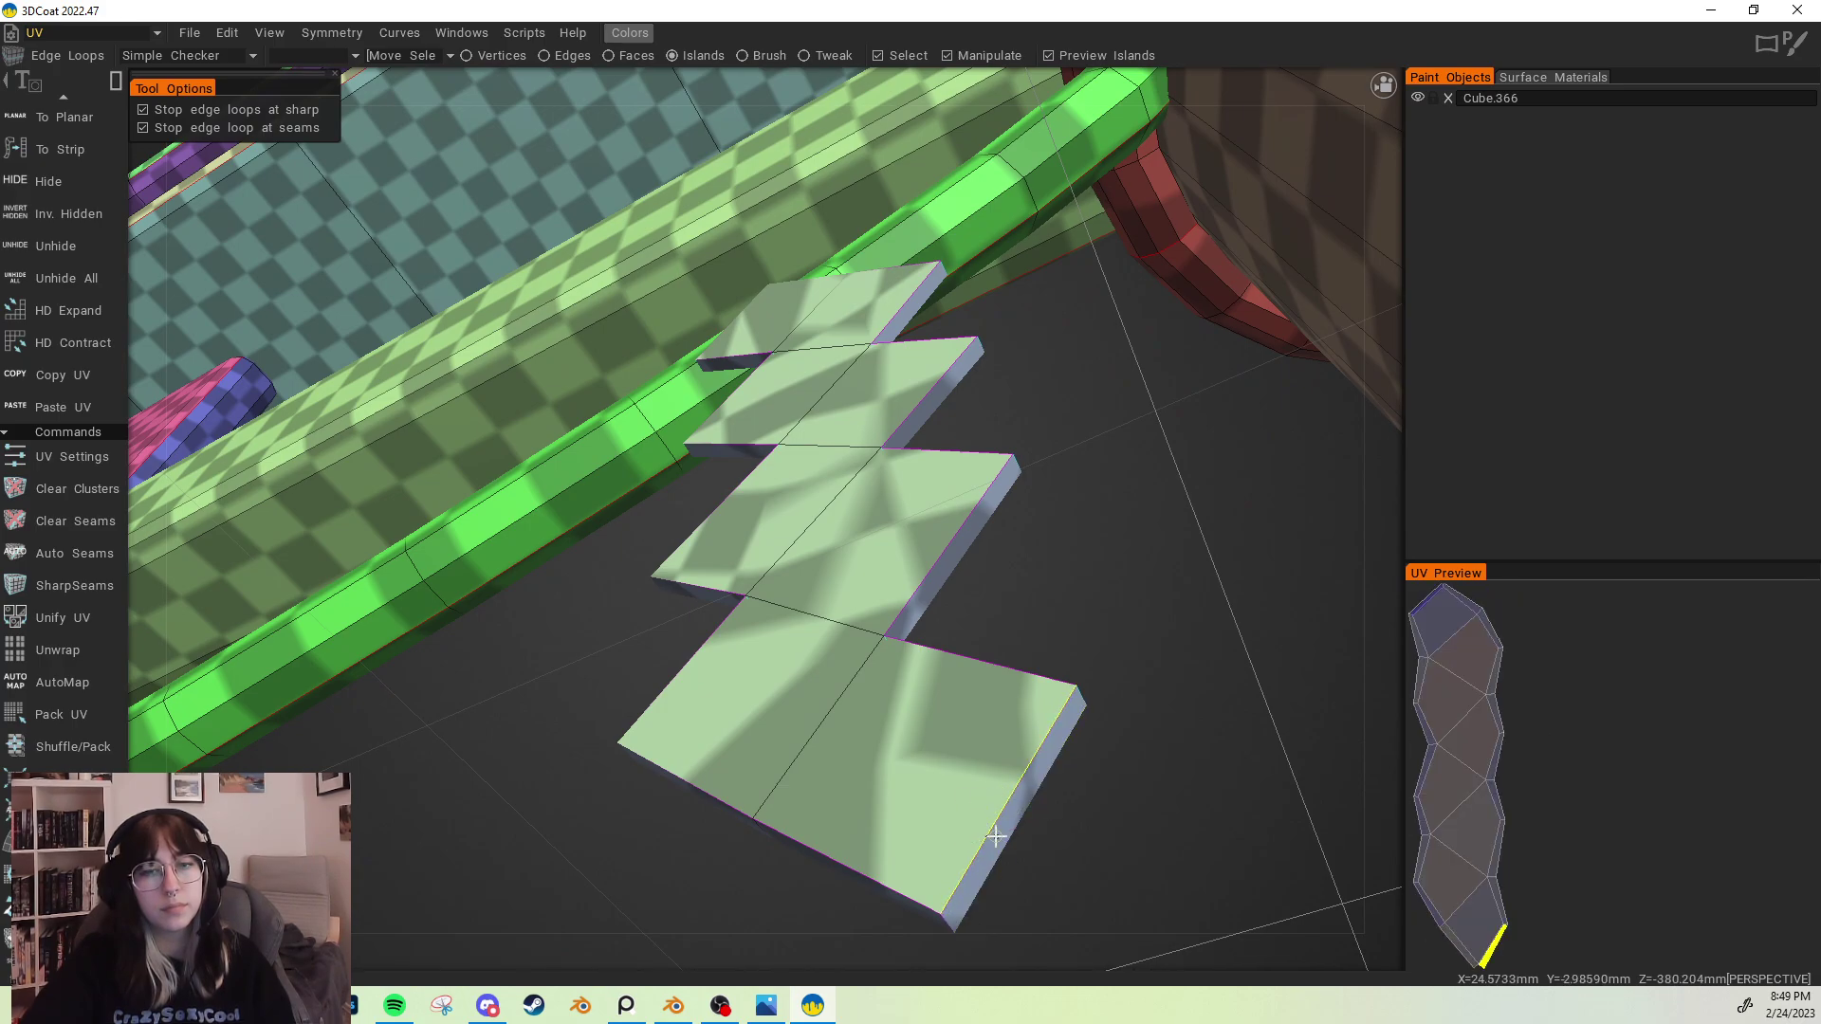
{"action": "middle_click_drag", "start_coordinate": [961, 860], "coordinate": [787, 849]}
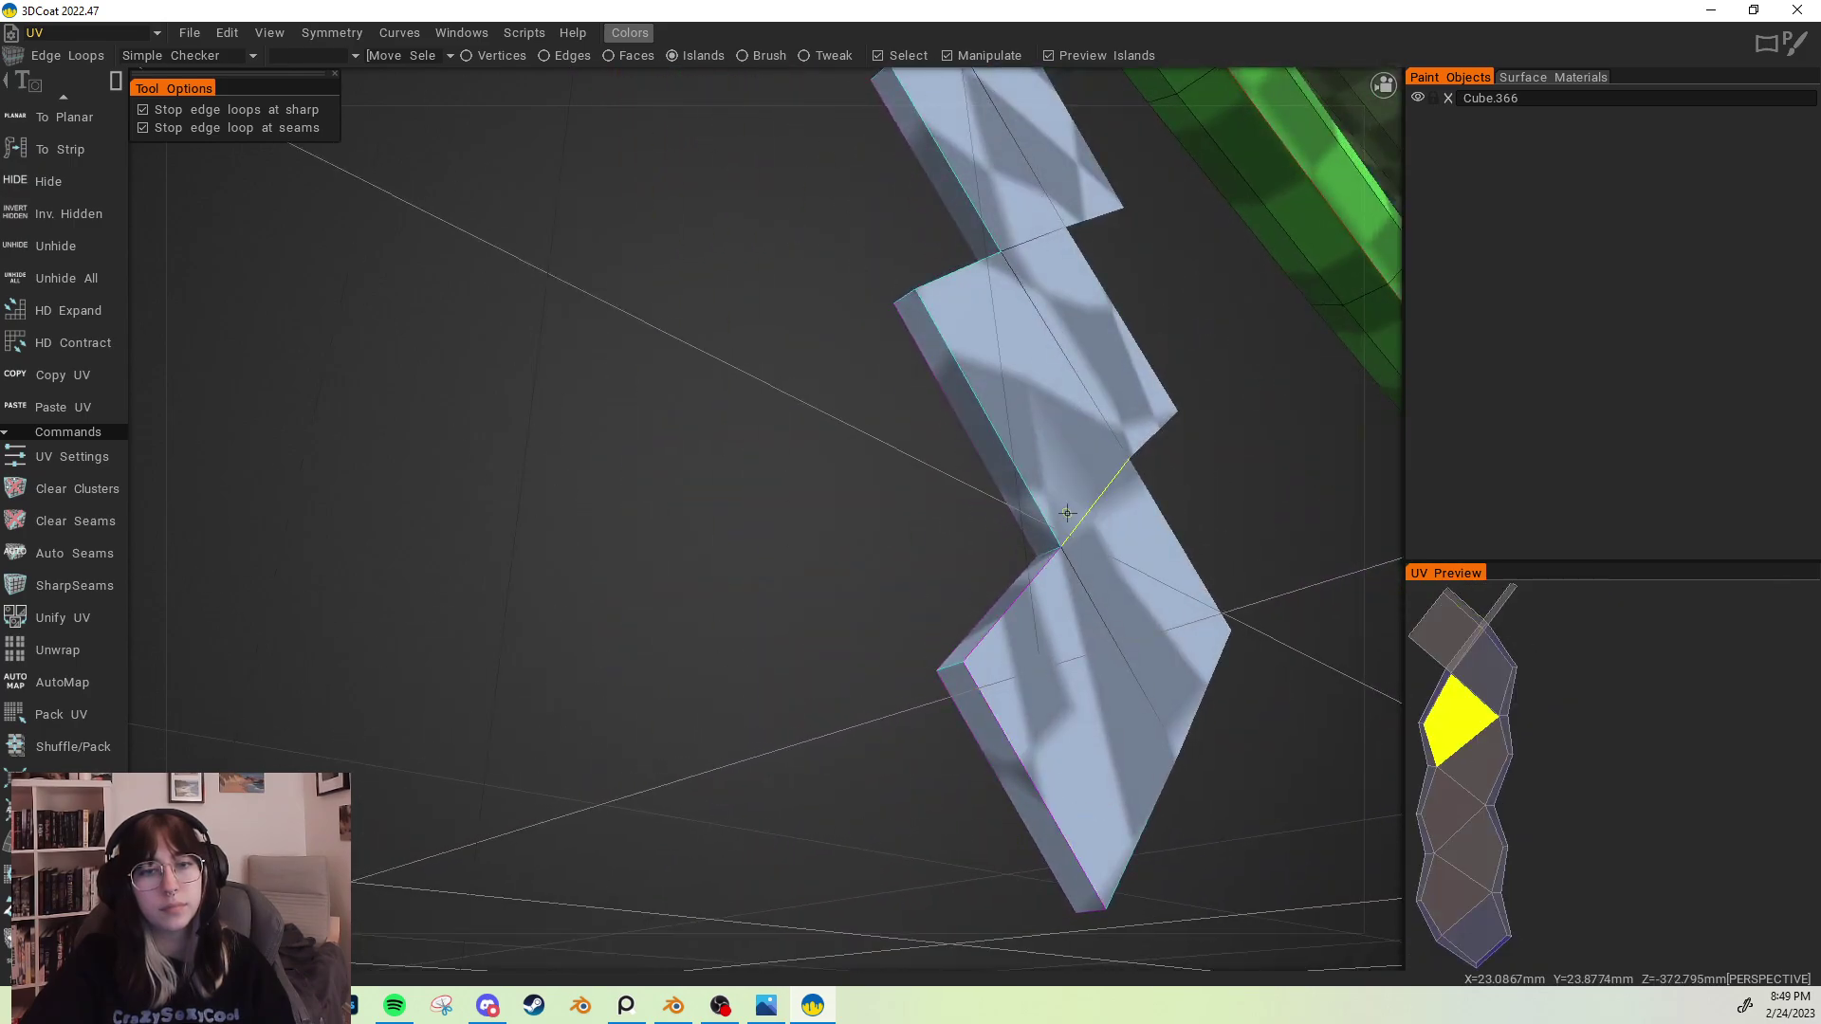
{"action": "middle_click_drag", "start_coordinate": [1057, 476], "coordinate": [882, 570]}
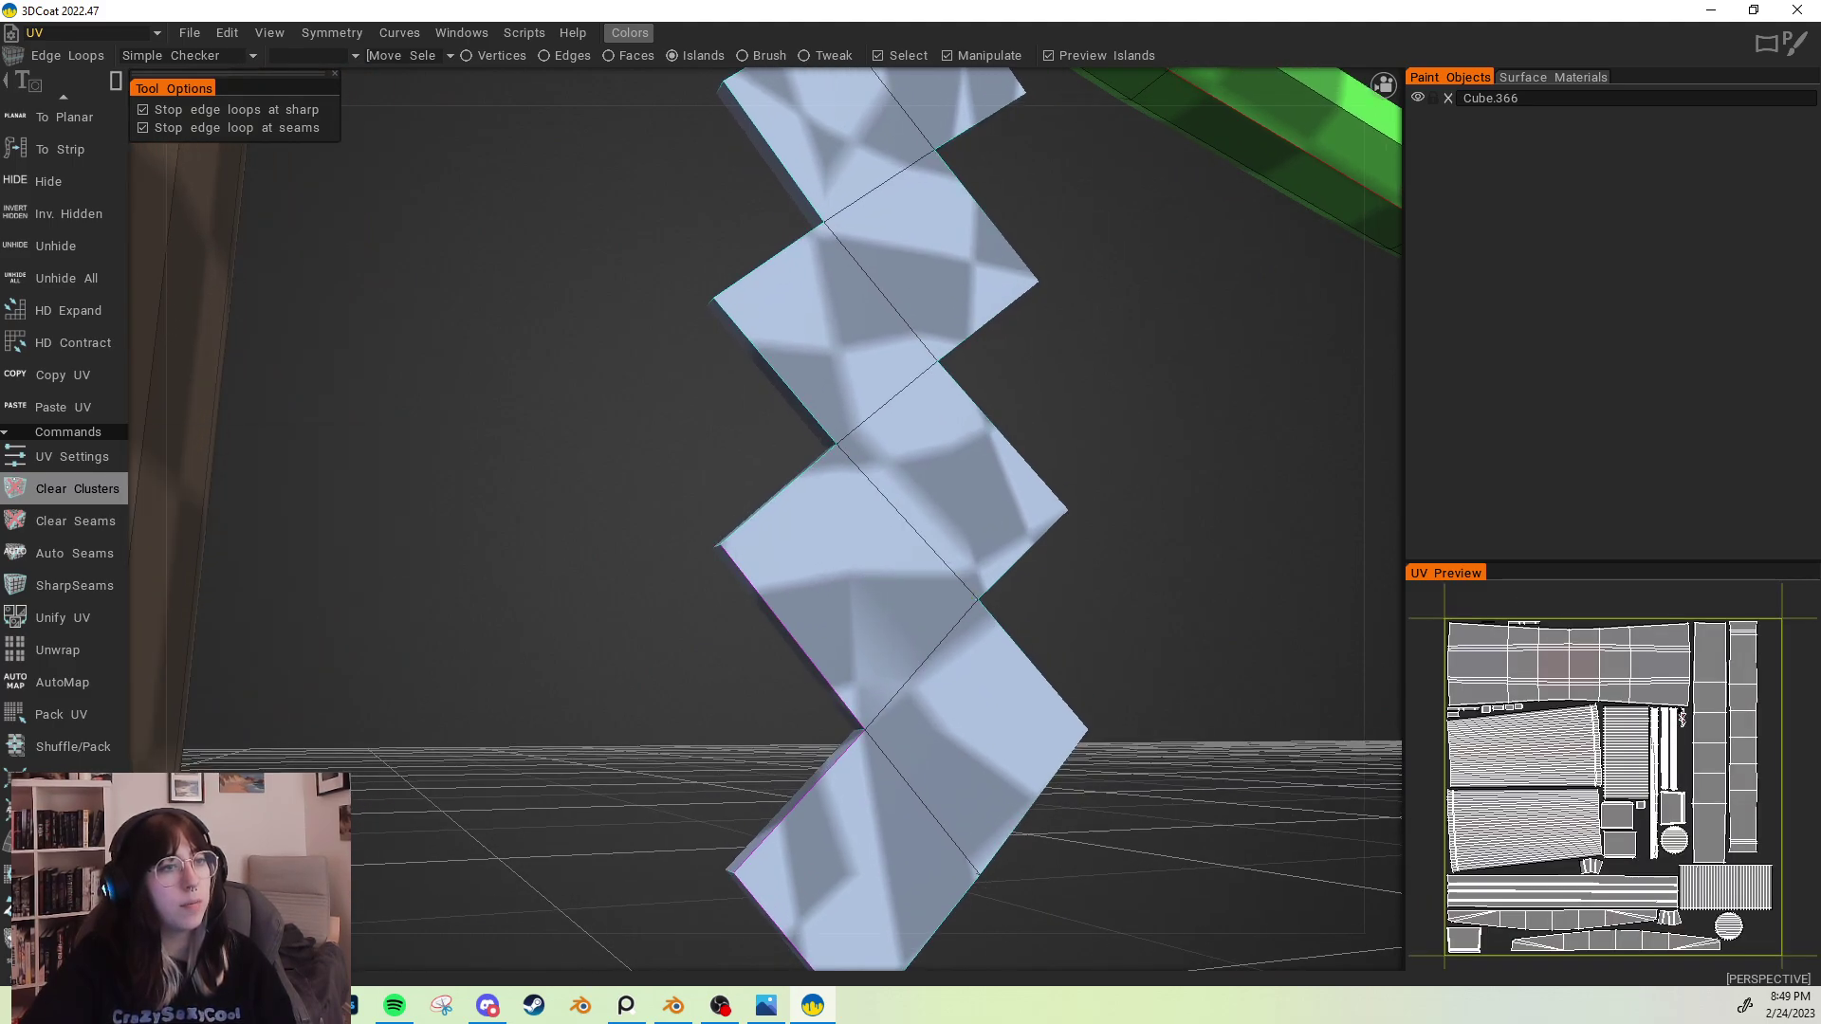
{"action": "middle_click_drag", "start_coordinate": [857, 537], "coordinate": [858, 572]}
{"action": "left_click", "coordinate": [841, 542]}
{"action": "left_click", "coordinate": [831, 401]}
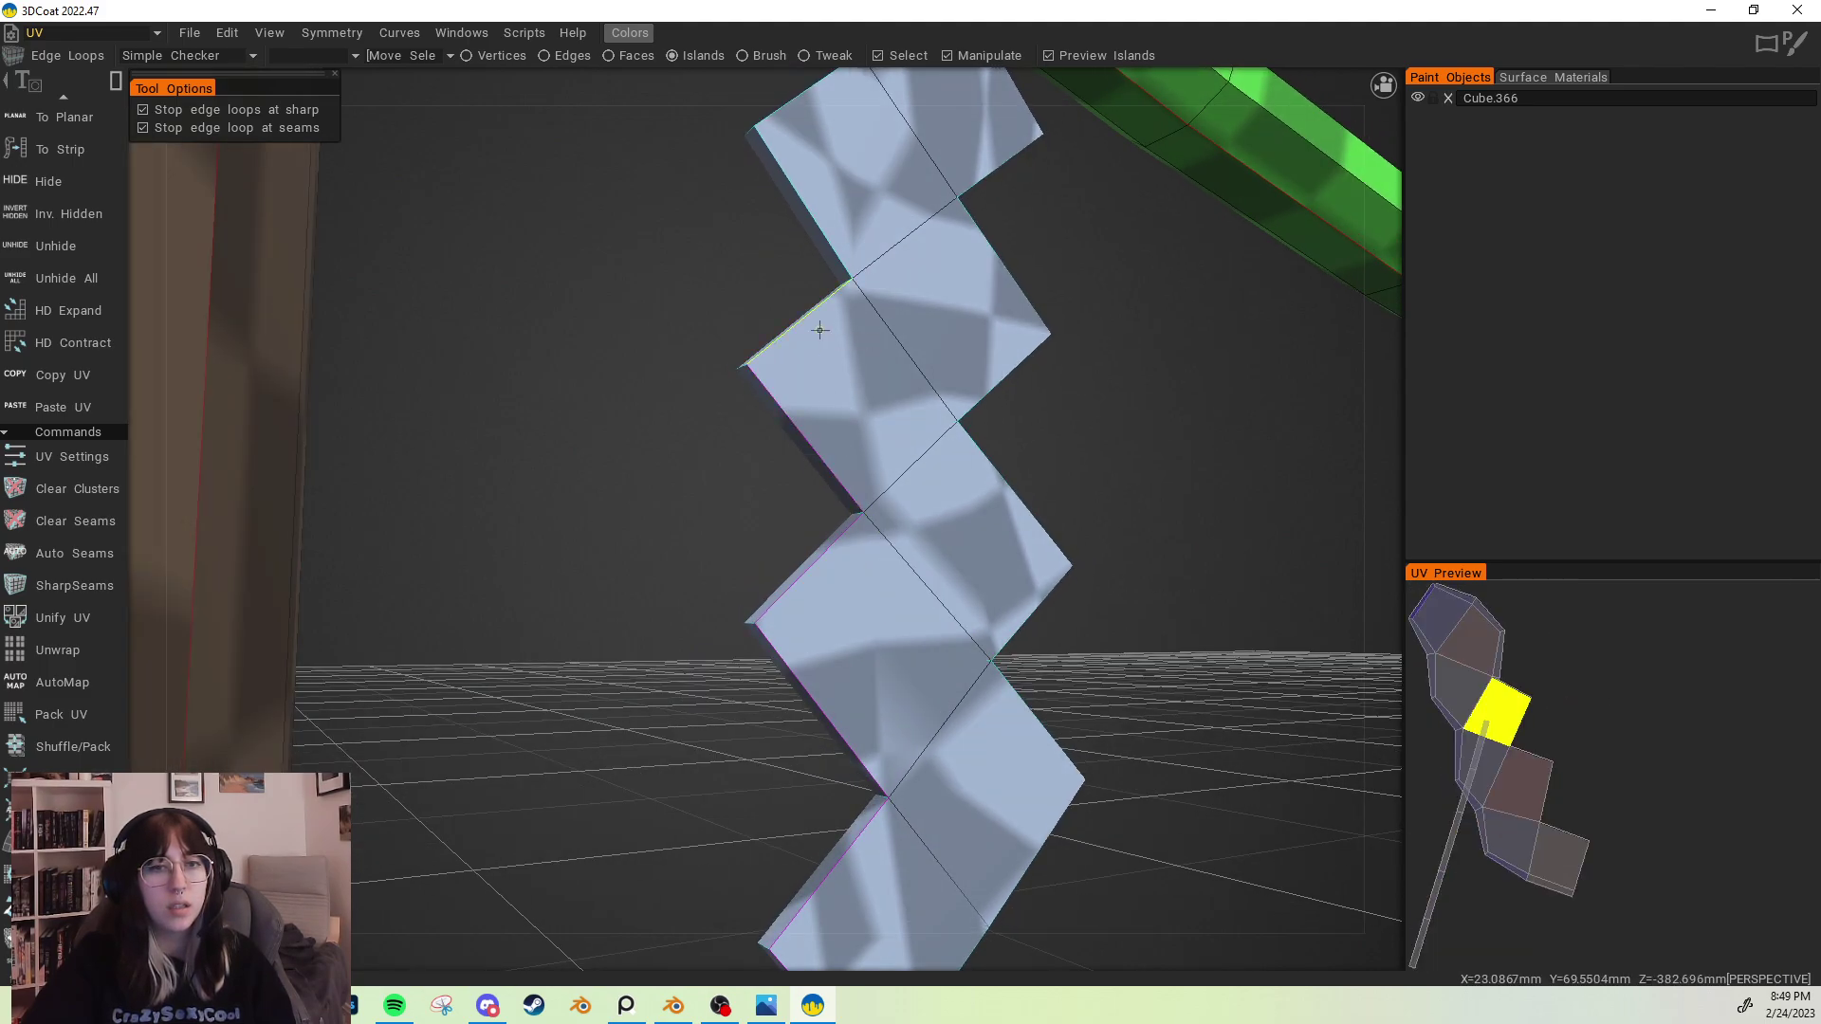
{"action": "middle_click_drag", "start_coordinate": [826, 327], "coordinate": [835, 370]}
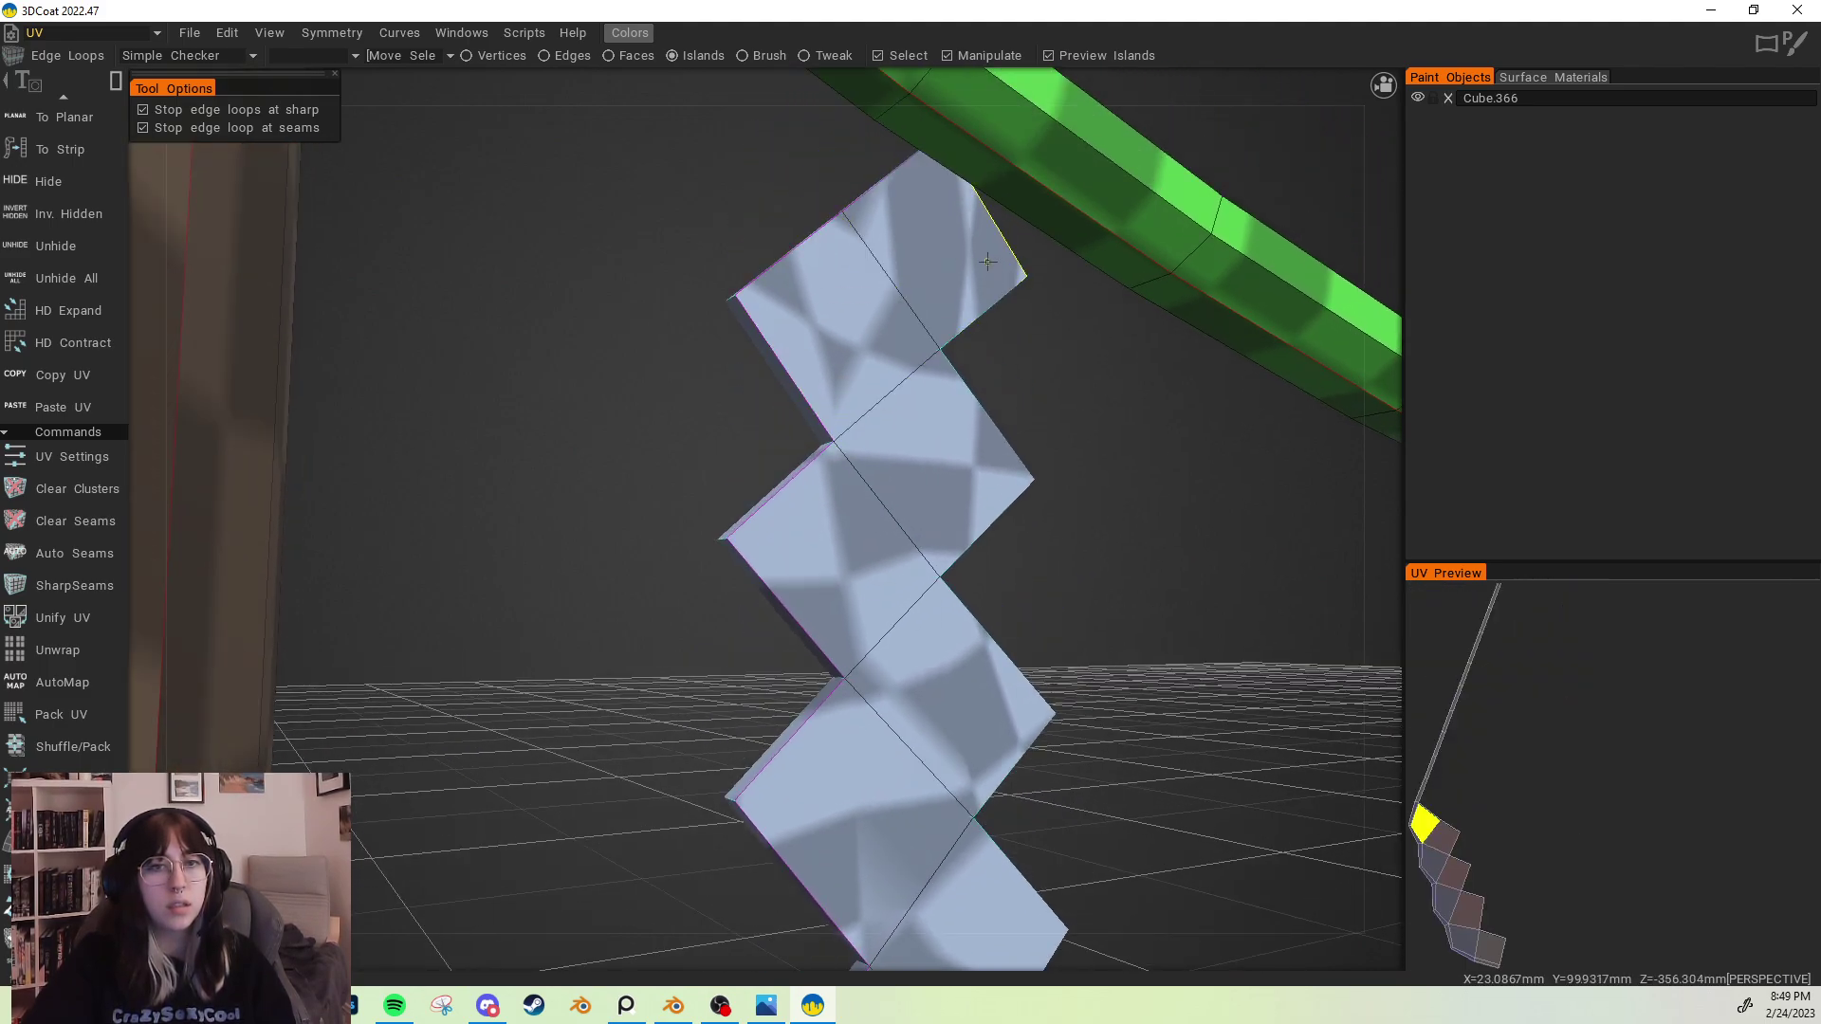
Step: Mark seams along the remaining zigzag side and lower end of the paper streamer's back face
{"action": "left_click", "coordinate": [976, 441]}
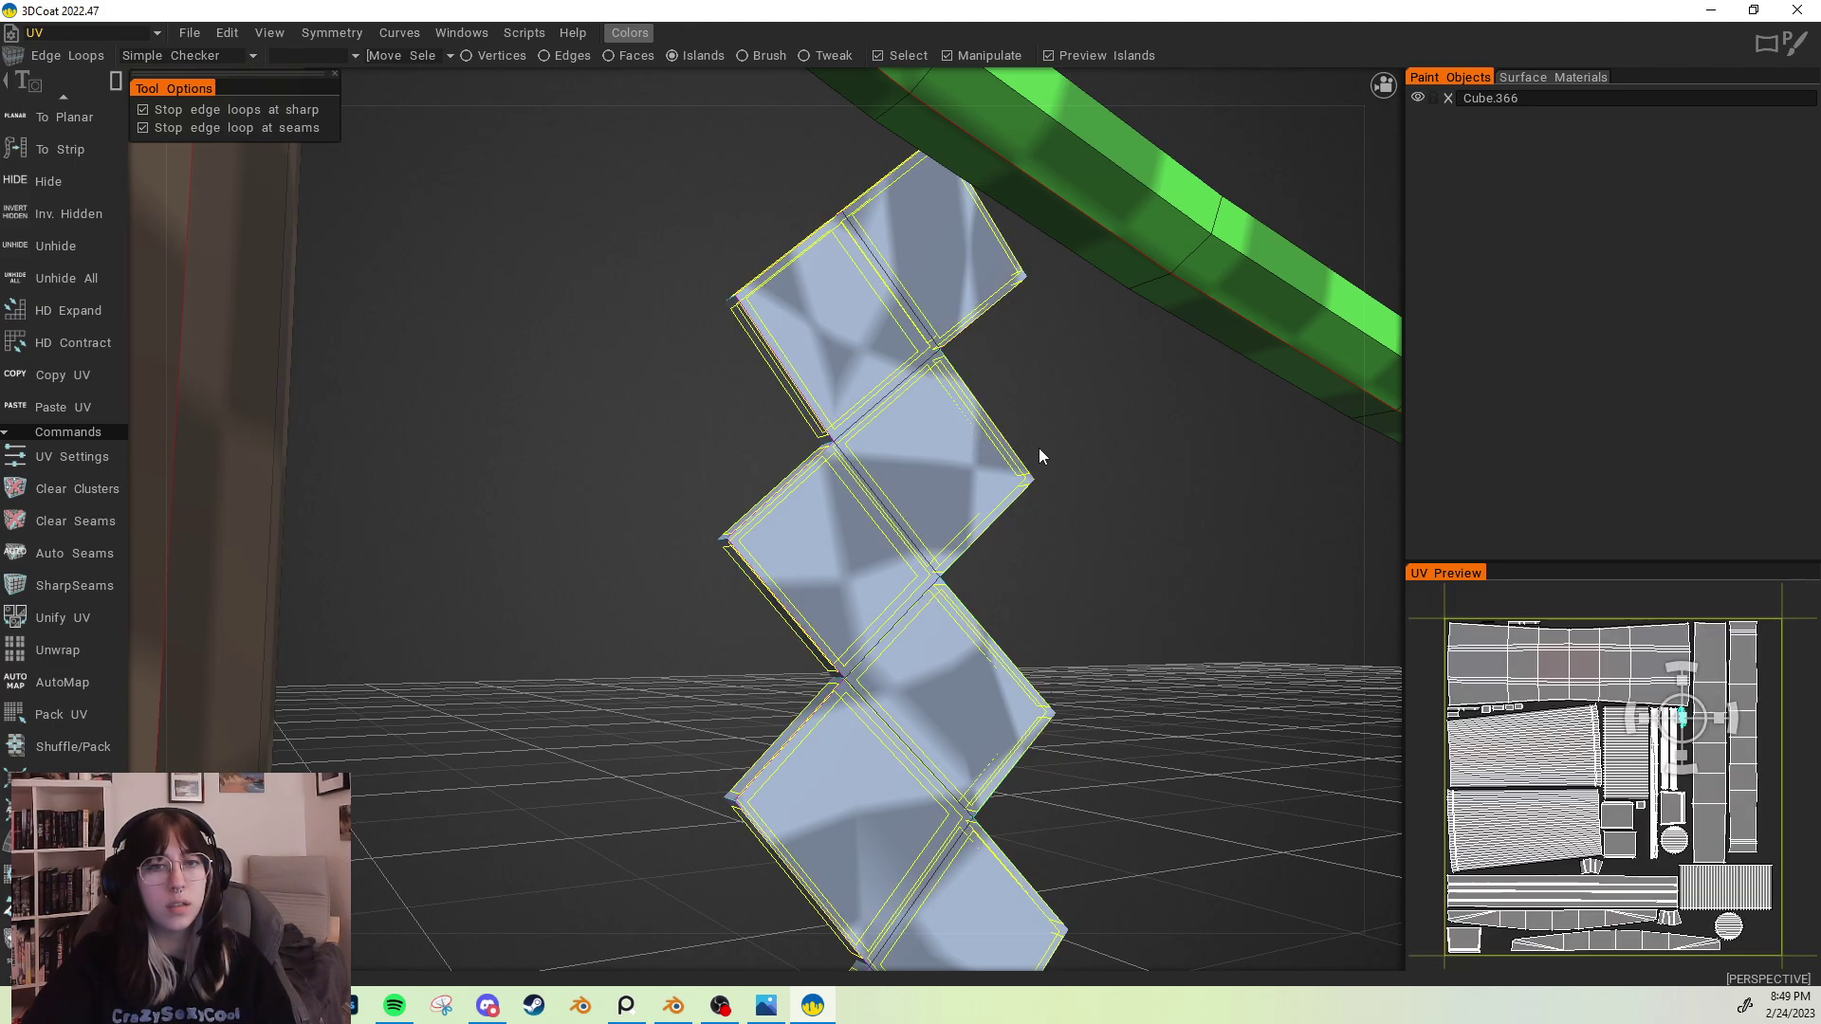
{"action": "middle_click_drag", "start_coordinate": [962, 441], "coordinate": [945, 459]}
{"action": "left_click", "coordinate": [973, 454]}
{"action": "left_click", "coordinate": [974, 446]}
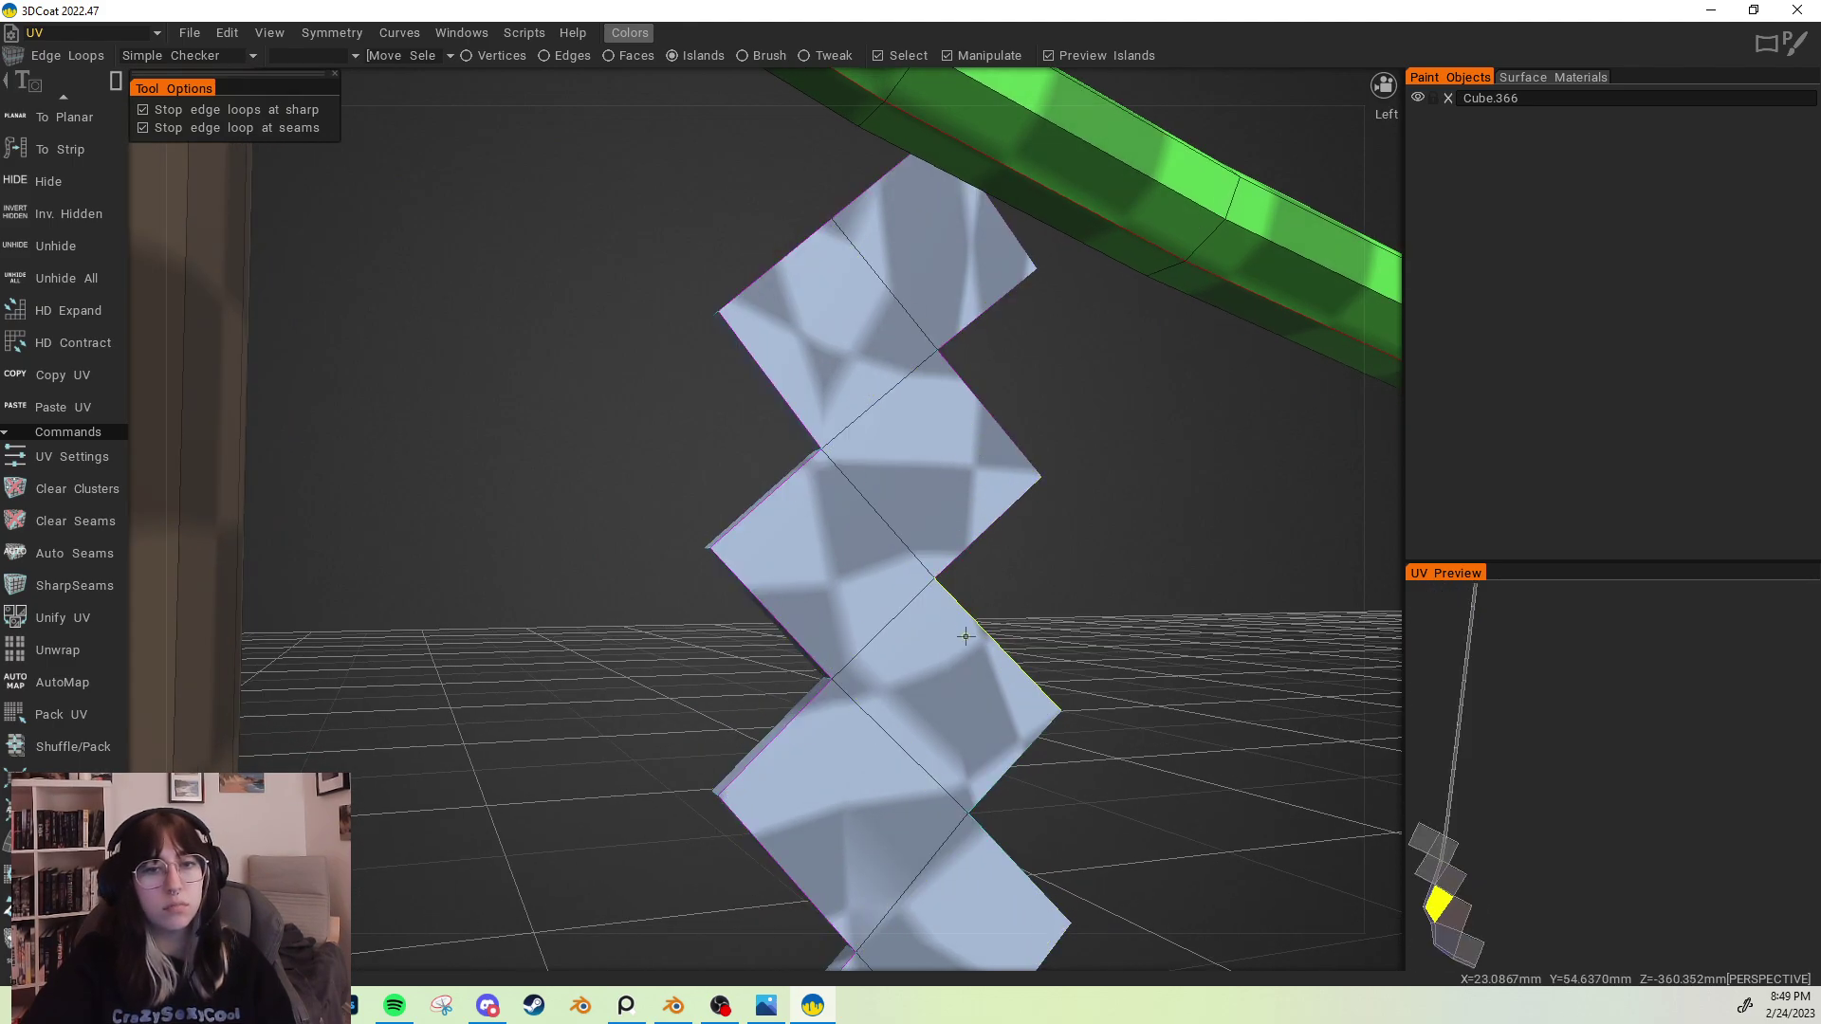
{"action": "middle_click_drag", "start_coordinate": [963, 636], "coordinate": [944, 493]}
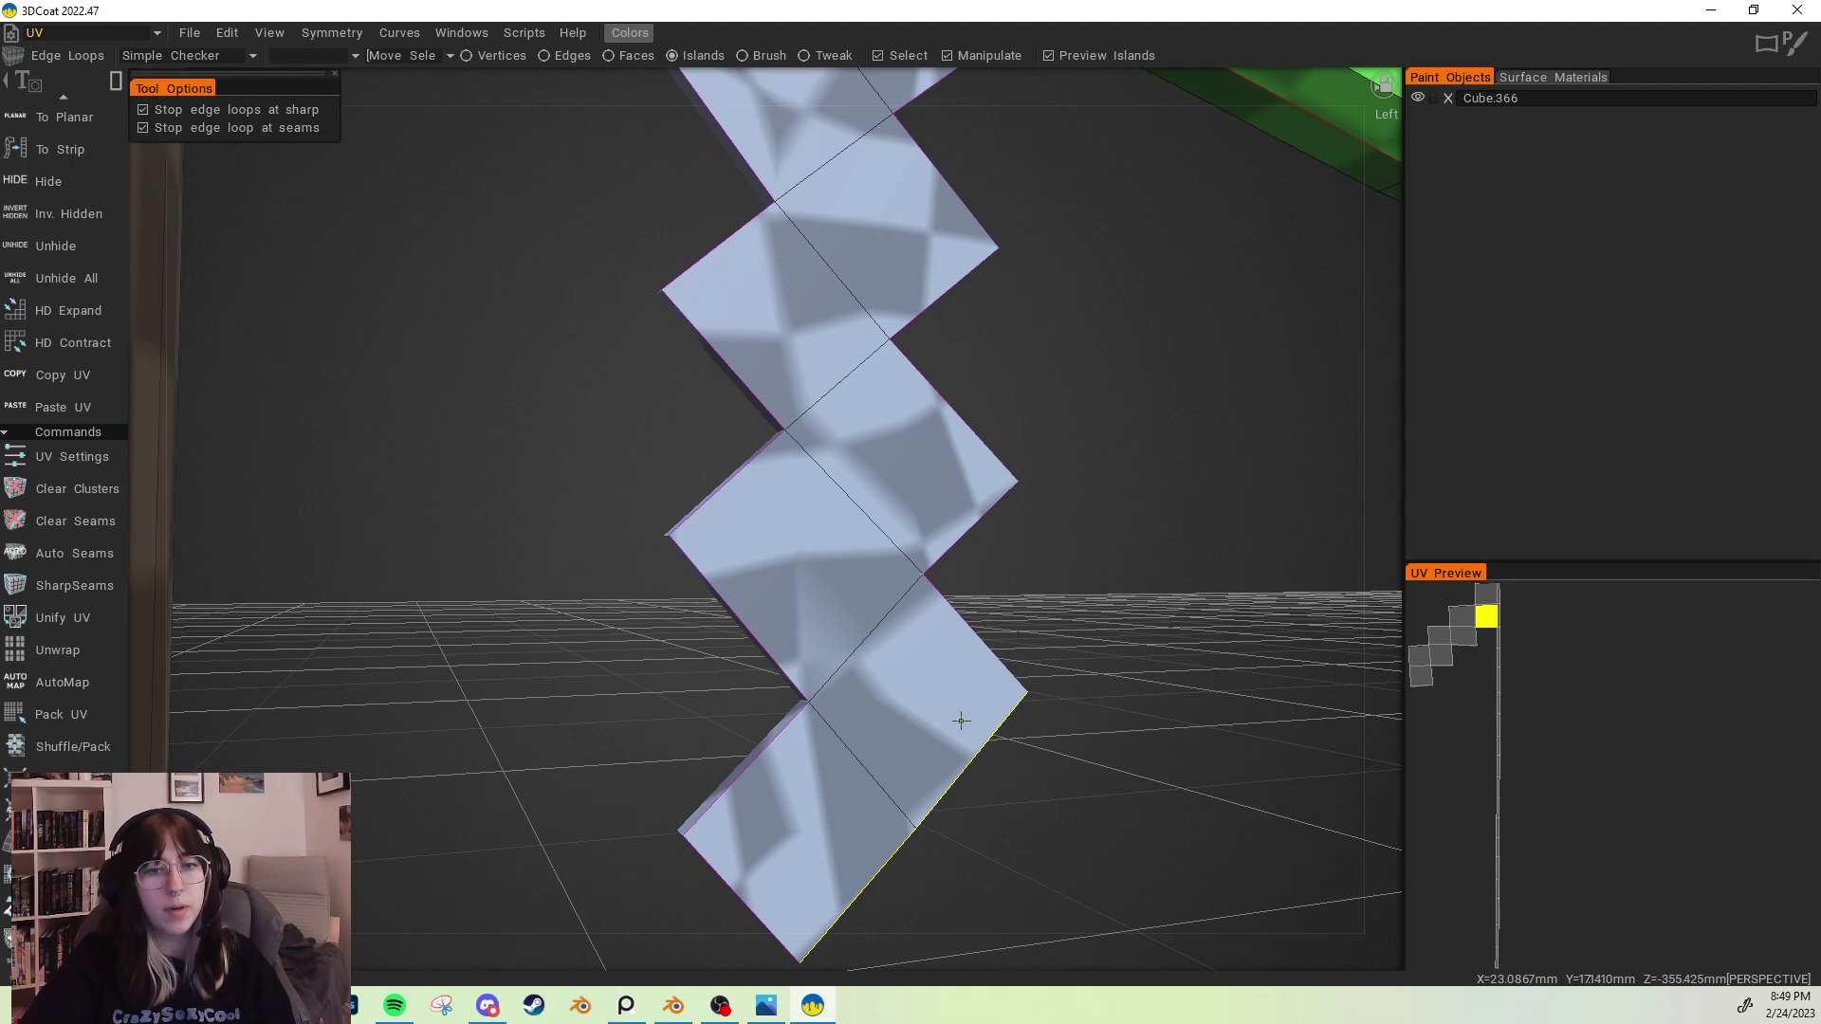
{"action": "middle_click_drag", "start_coordinate": [934, 699], "coordinate": [1028, 713]}
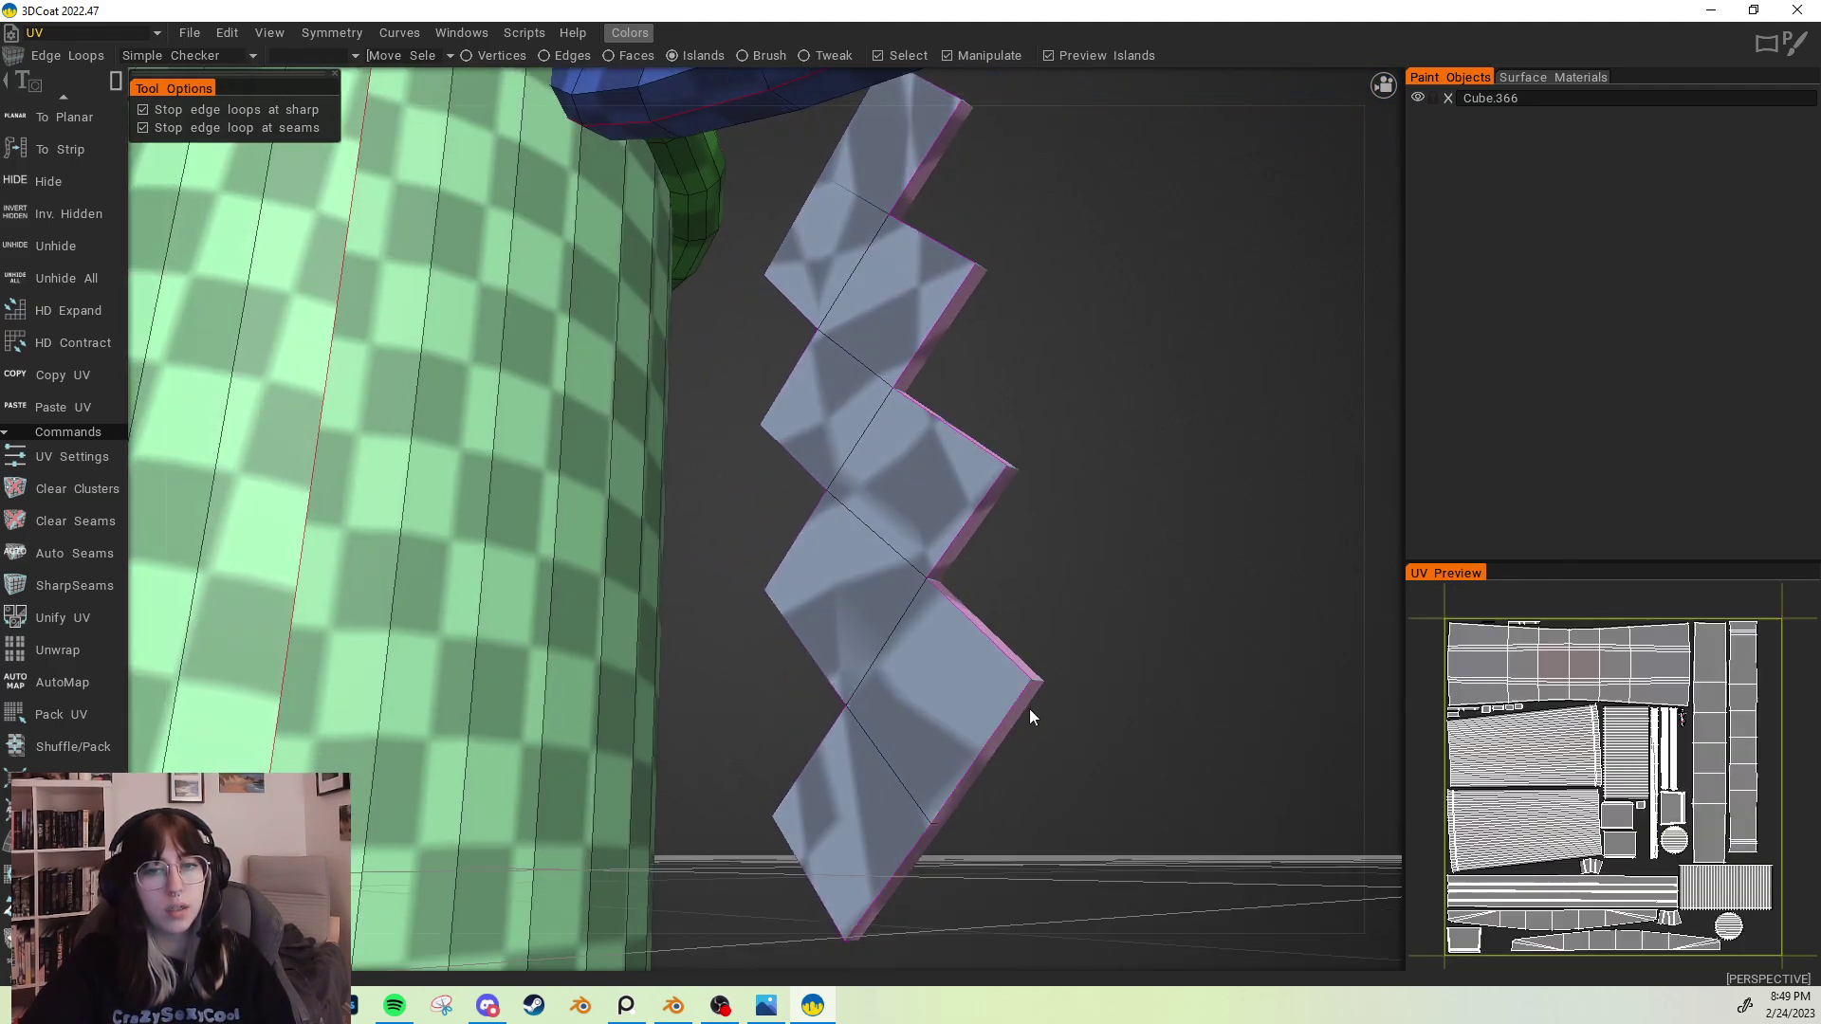
{"action": "middle_click_drag", "start_coordinate": [878, 647], "coordinate": [776, 590]}
{"action": "scroll", "coordinate": [894, 683], "scroll_direction": "down", "scroll_amount": 5}
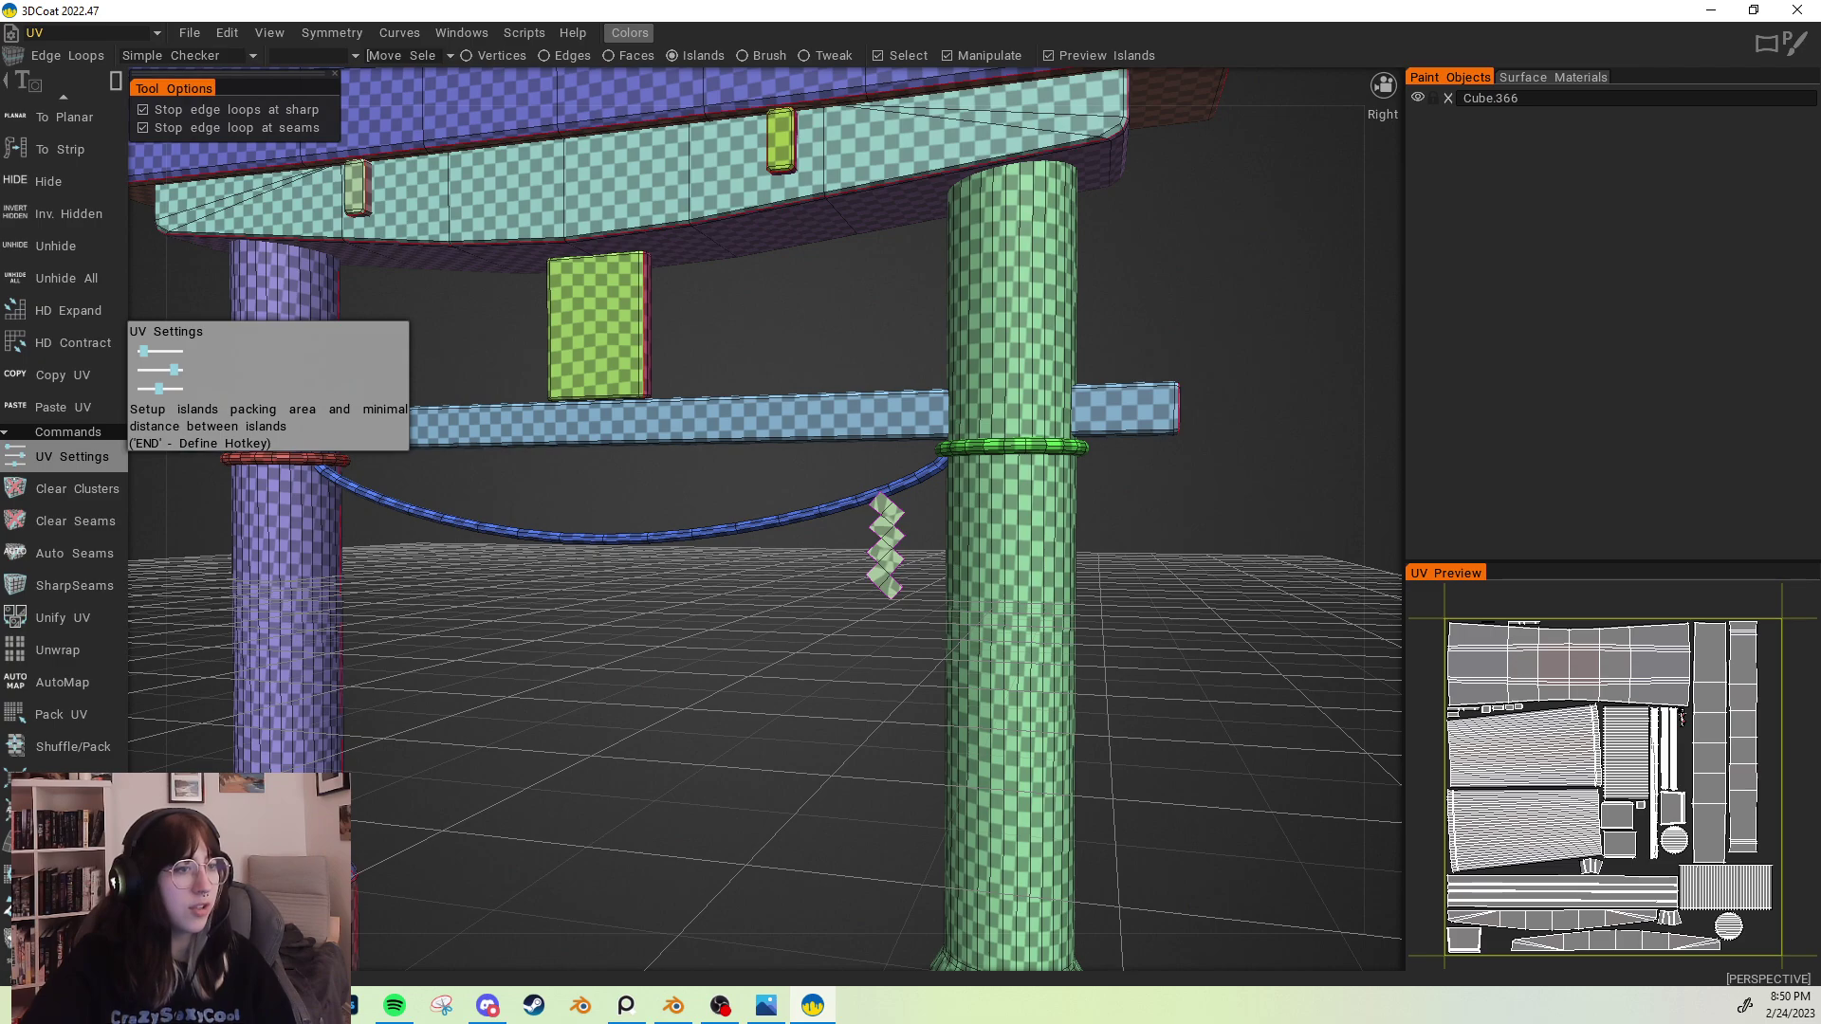
{"action": "key", "text": "alt+Tab"}
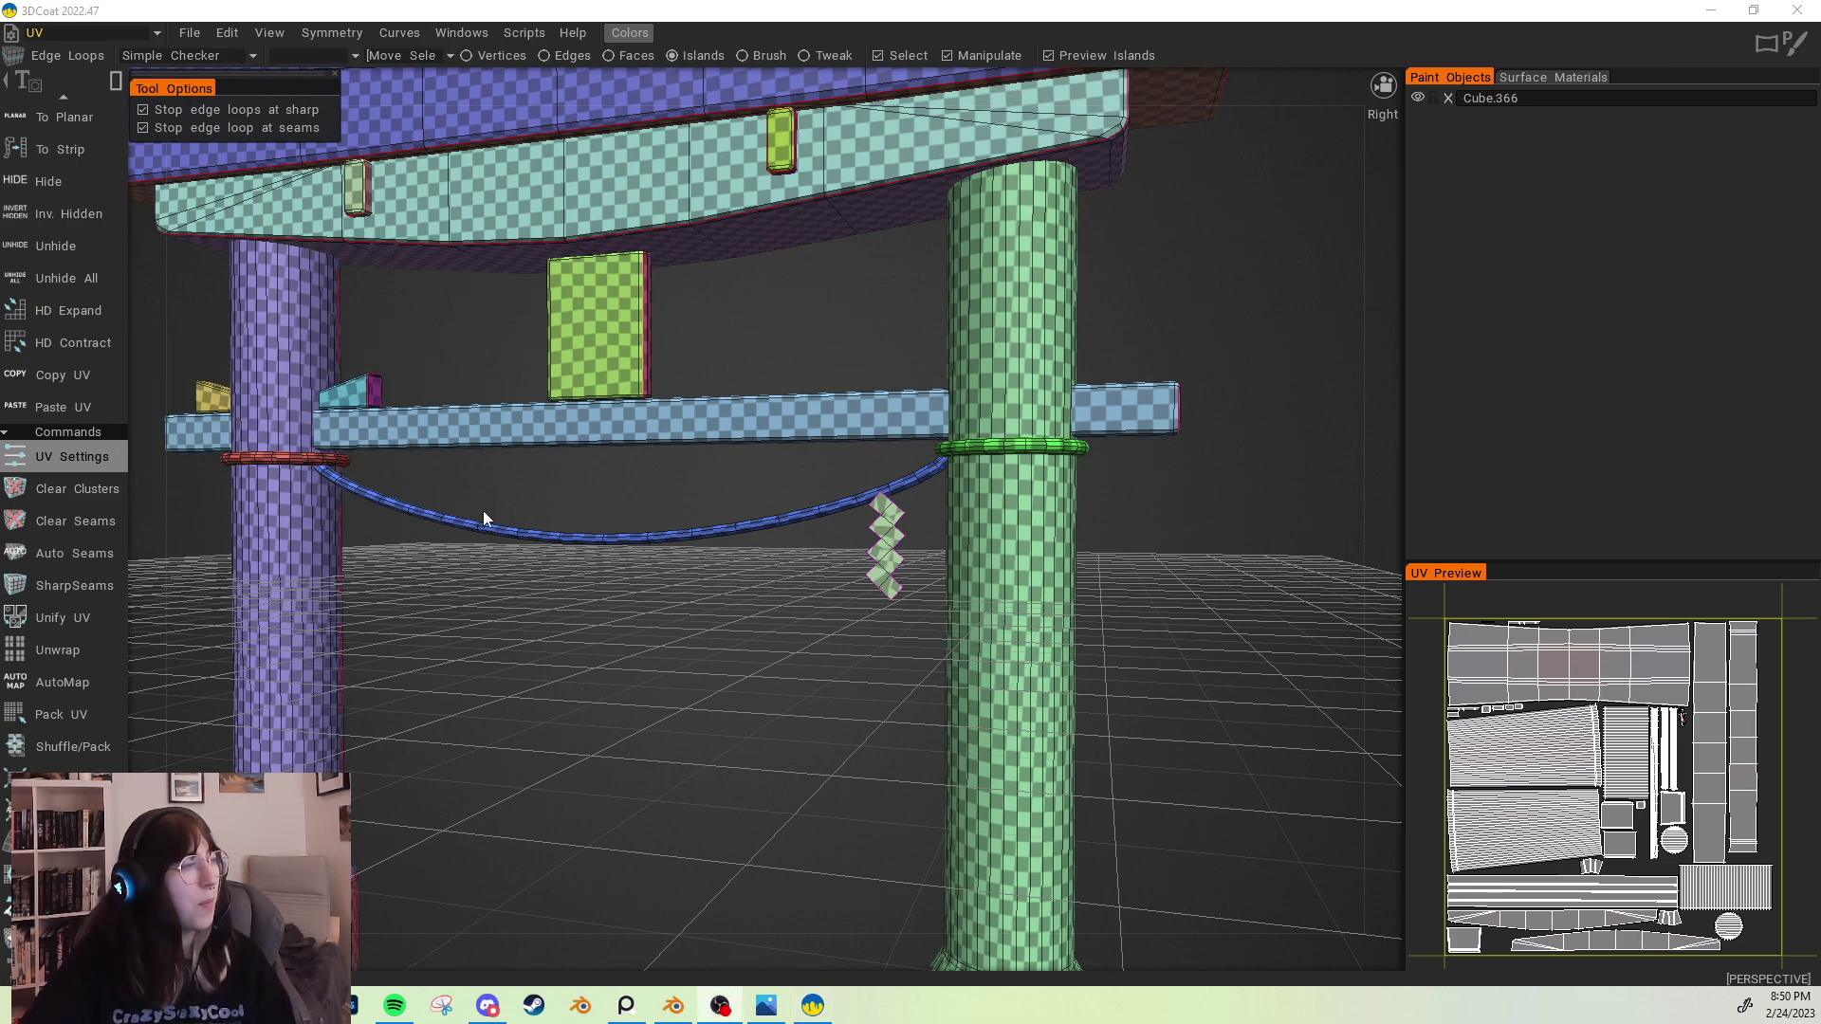
{"action": "left_click_drag", "start_coordinate": [607, 561], "coordinate": [643, 594]}
{"action": "scroll", "coordinate": [643, 594], "scroll_direction": "down", "scroll_amount": 3}
{"action": "middle_click_drag", "start_coordinate": [643, 594], "coordinate": [729, 587]}
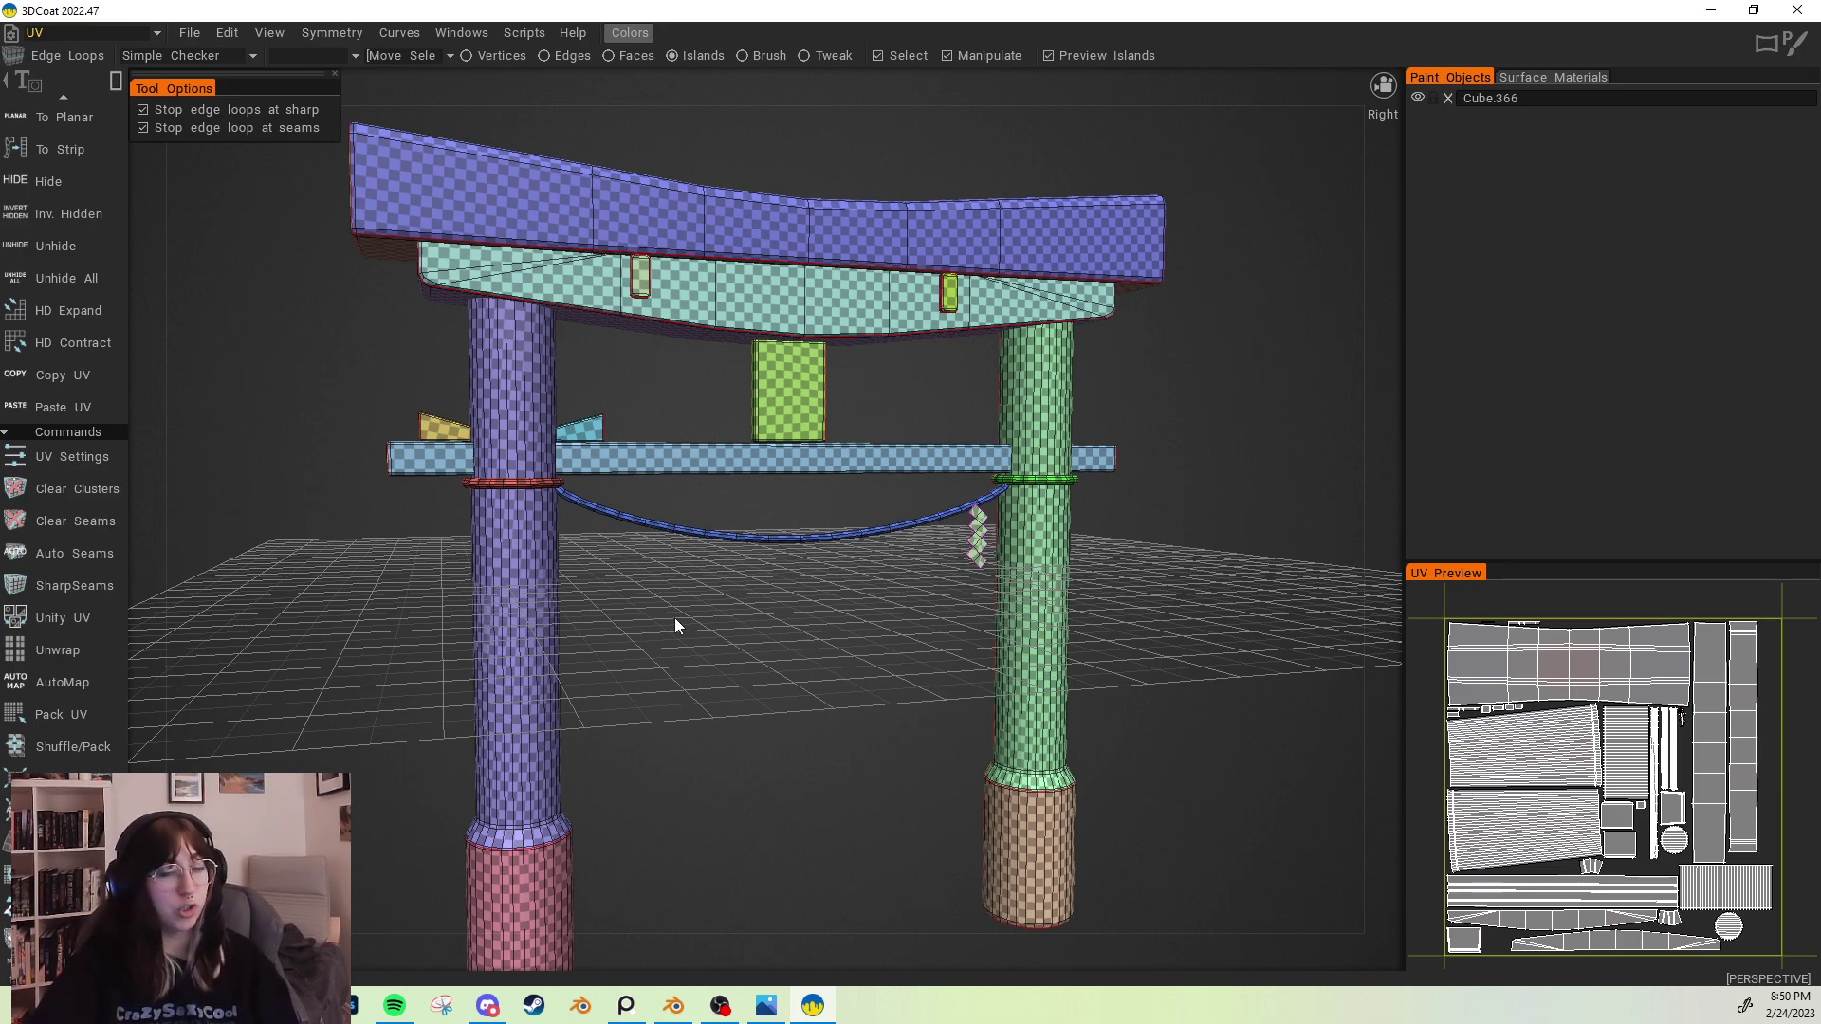
{"action": "middle_click_drag", "start_coordinate": [737, 640], "coordinate": [746, 563]}
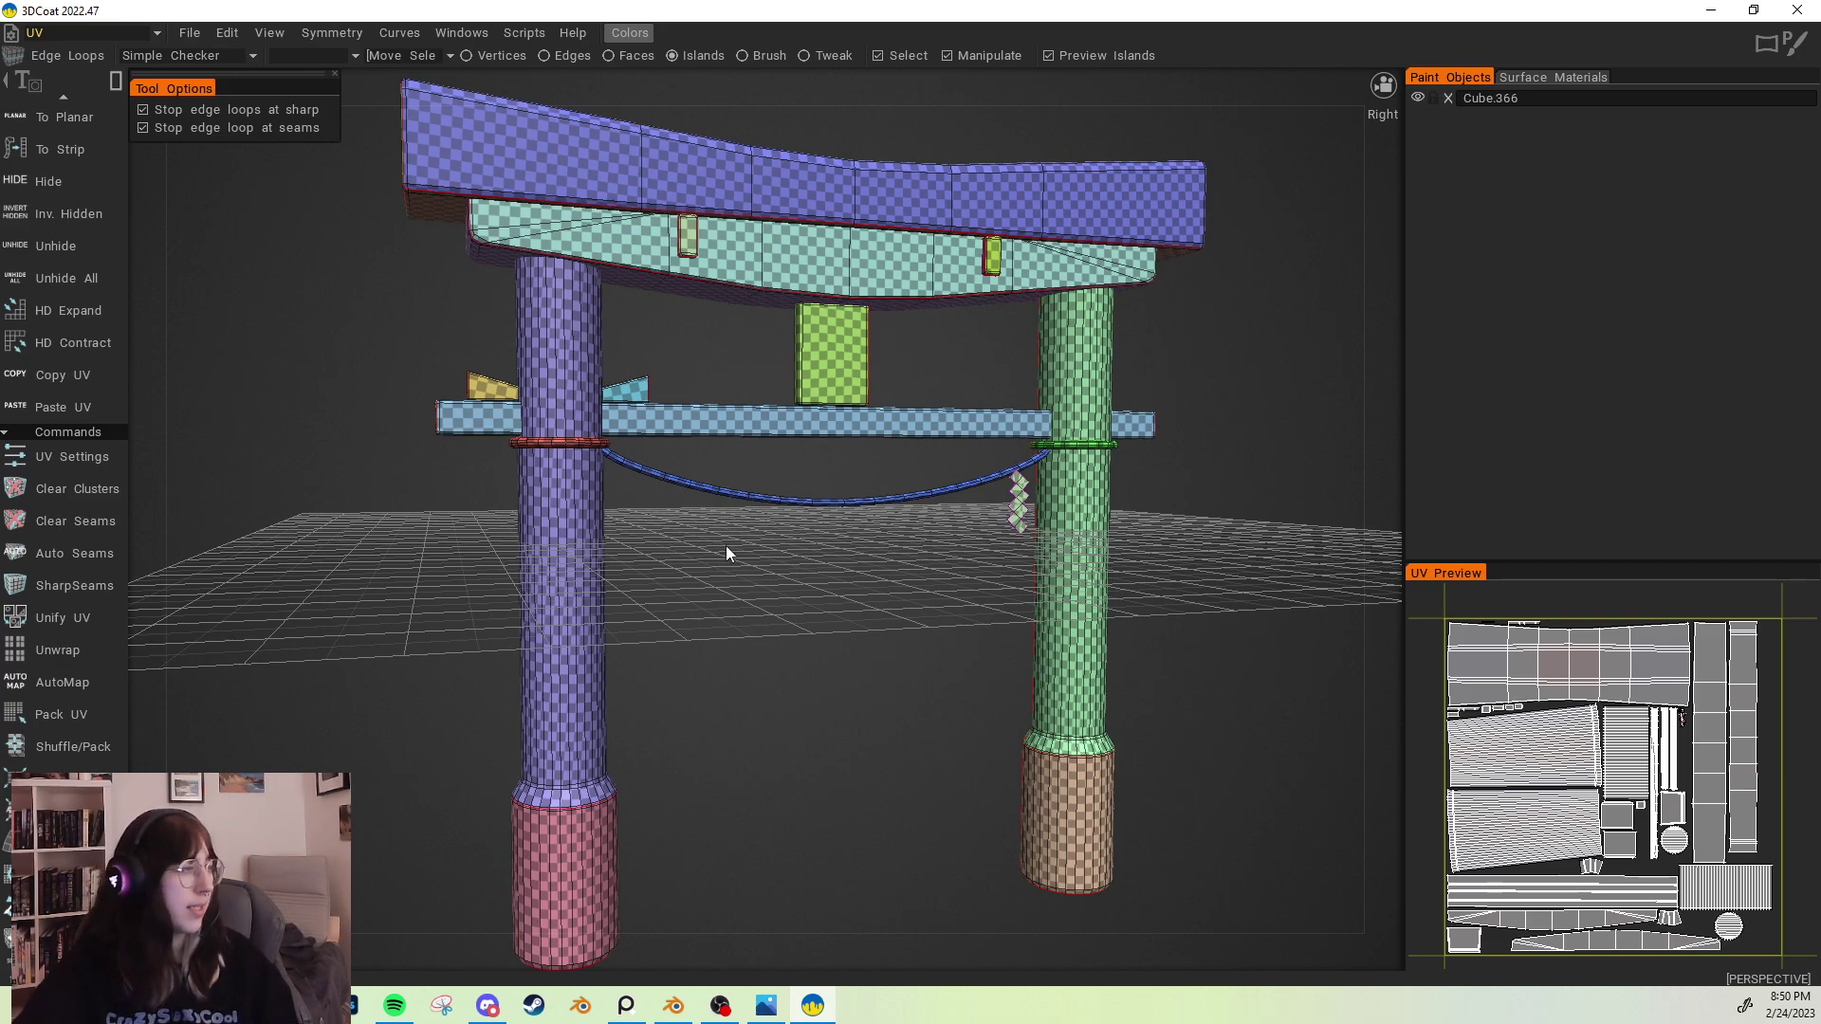
{"action": "mouse_move", "coordinate": [726, 544]}
{"action": "left_mouse_down"}
{"action": "mouse_move", "coordinate": [731, 568]}
{"action": "mouse_move", "coordinate": [765, 565]}
{"action": "mouse_move", "coordinate": [690, 537]}
{"action": "left_mouse_up"}
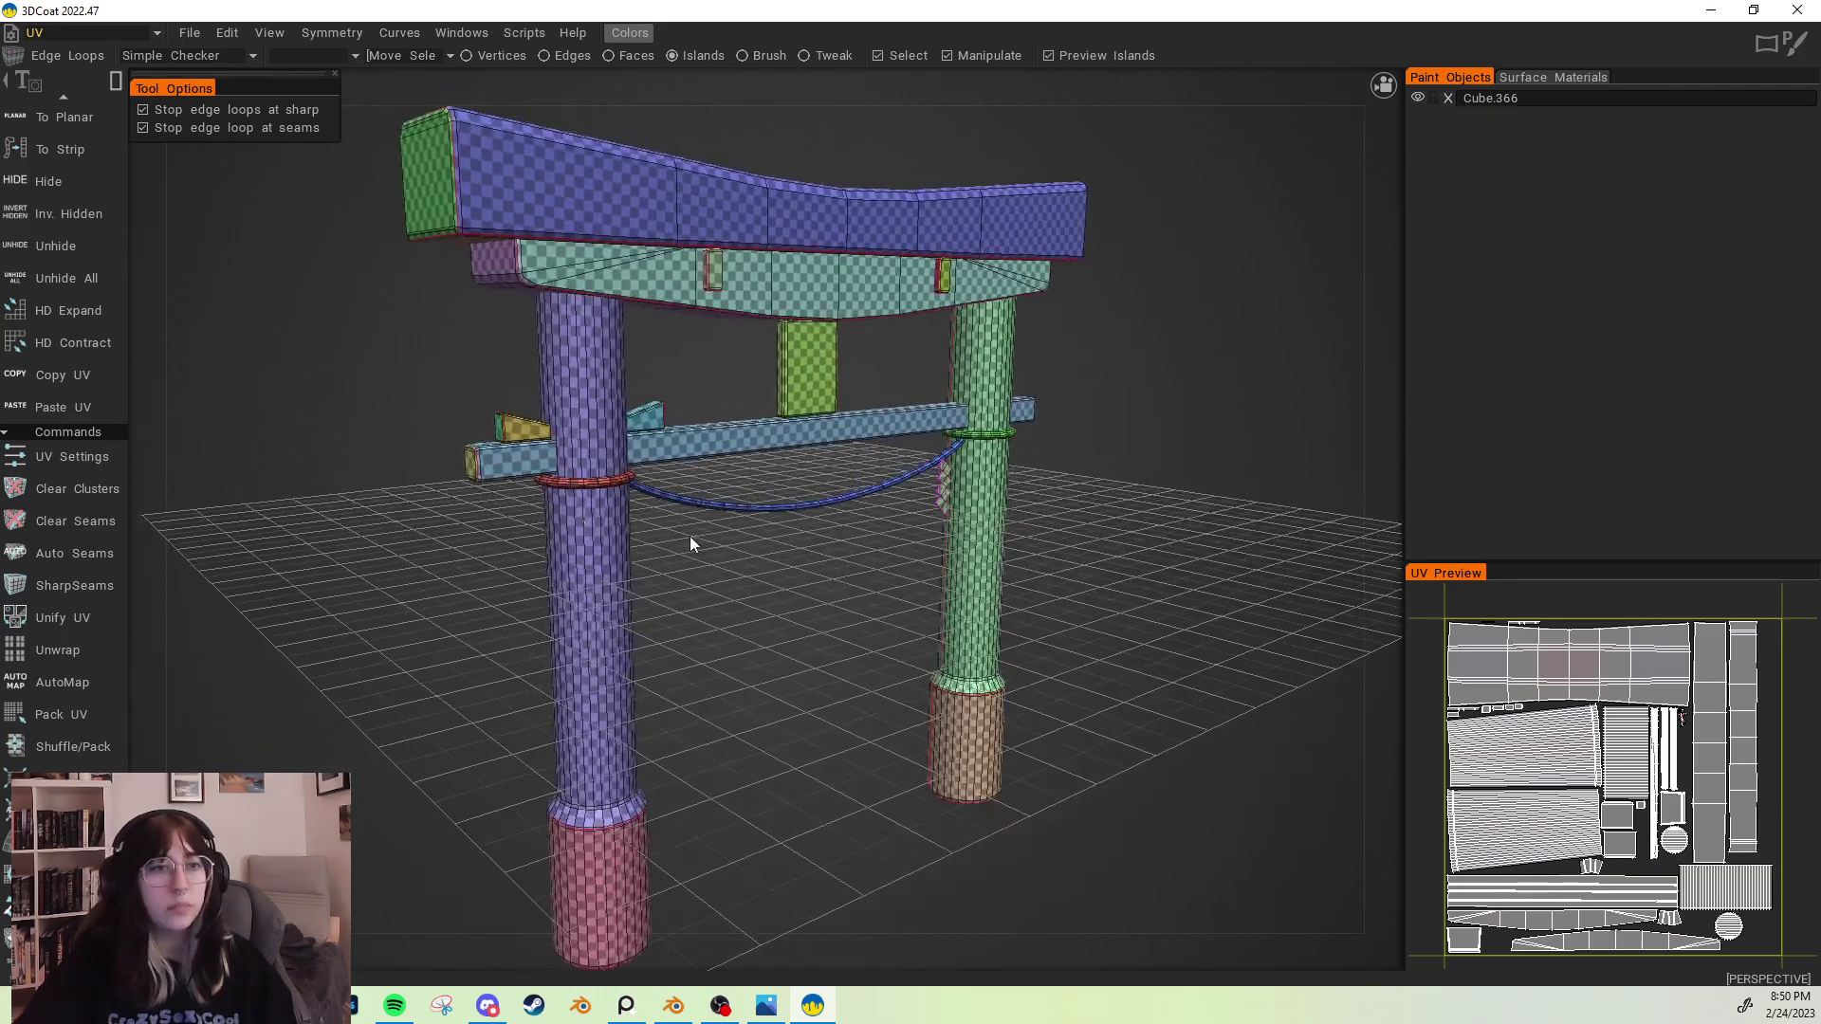
{"action": "scroll", "coordinate": [780, 576], "scroll_direction": "up", "scroll_amount": 5}
{"action": "left_click_drag", "start_coordinate": [780, 577], "coordinate": [719, 579]}
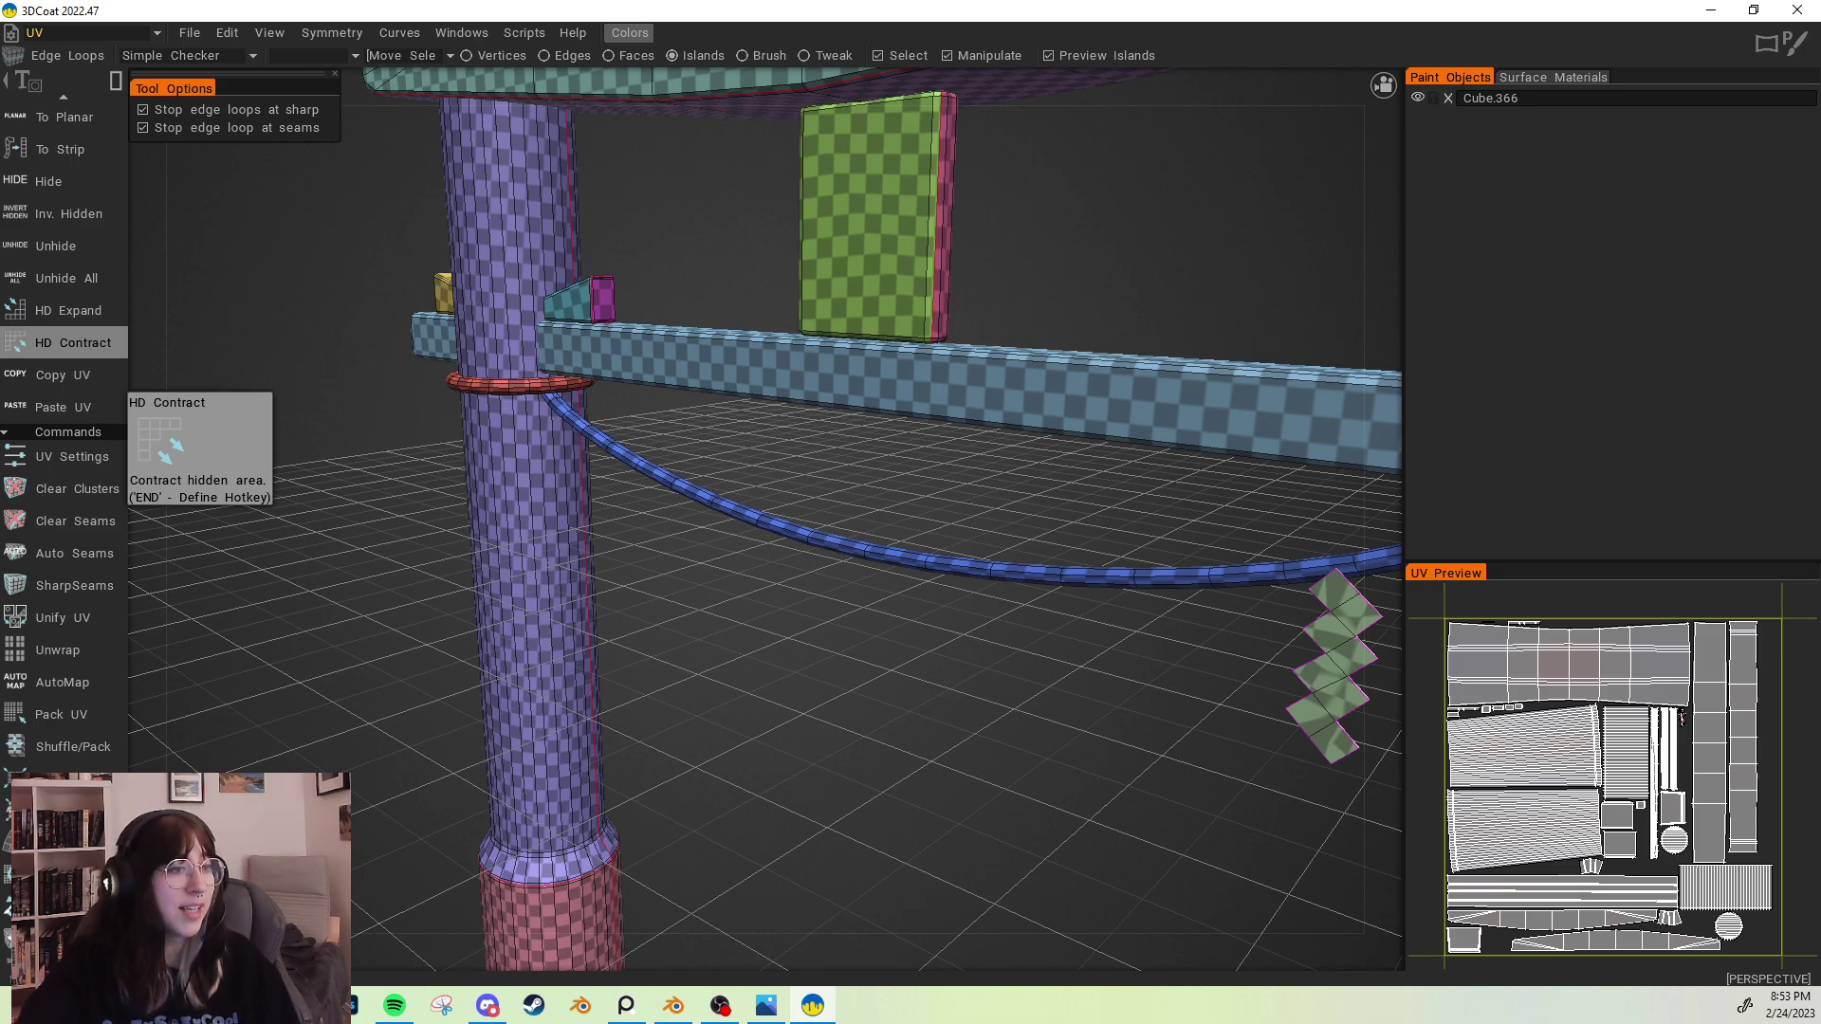
Step: Switch to Blender, view the shrimp reference image up close and minimise Blender to return to 3DCoat
{"action": "left_click", "coordinate": [669, 1011]}
{"action": "middle_click_drag", "start_coordinate": [693, 702], "coordinate": [992, 202]}
{"action": "left_click", "coordinate": [992, 201]}
{"action": "key", "text": "KP_Decimal"}
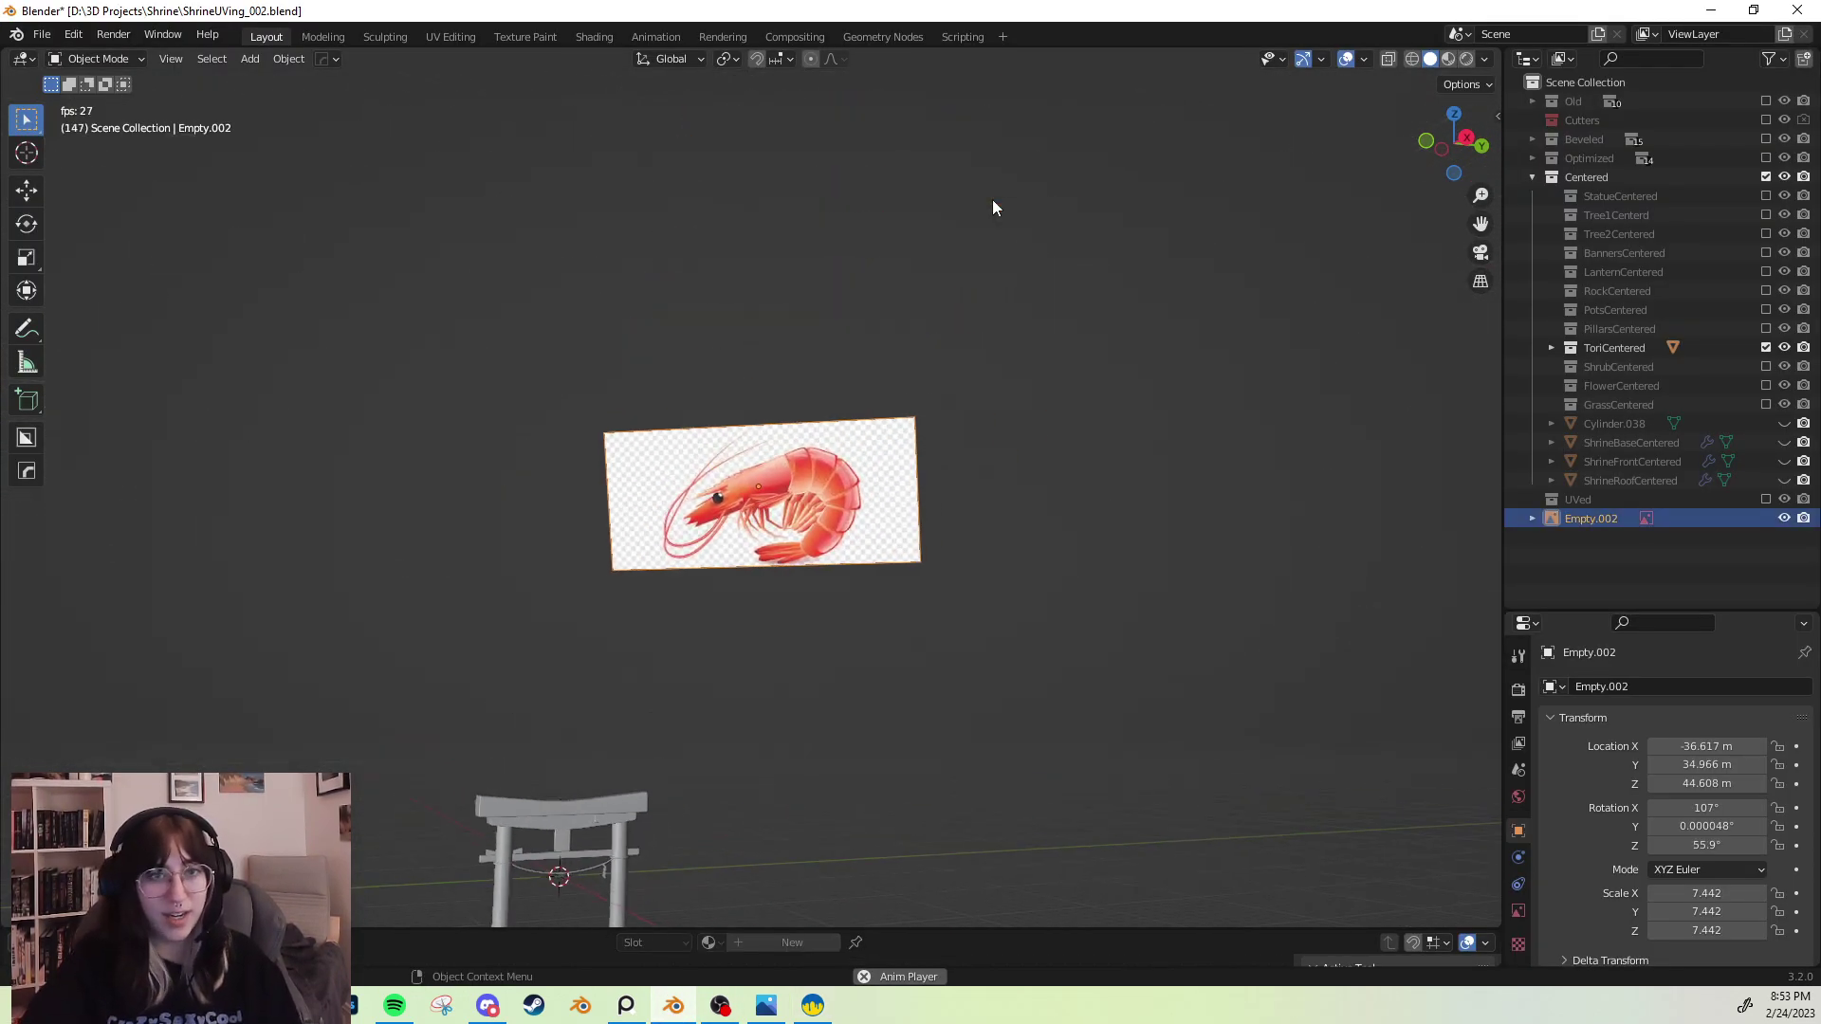
{"action": "scroll", "coordinate": [838, 460], "scroll_direction": "up", "scroll_amount": 6}
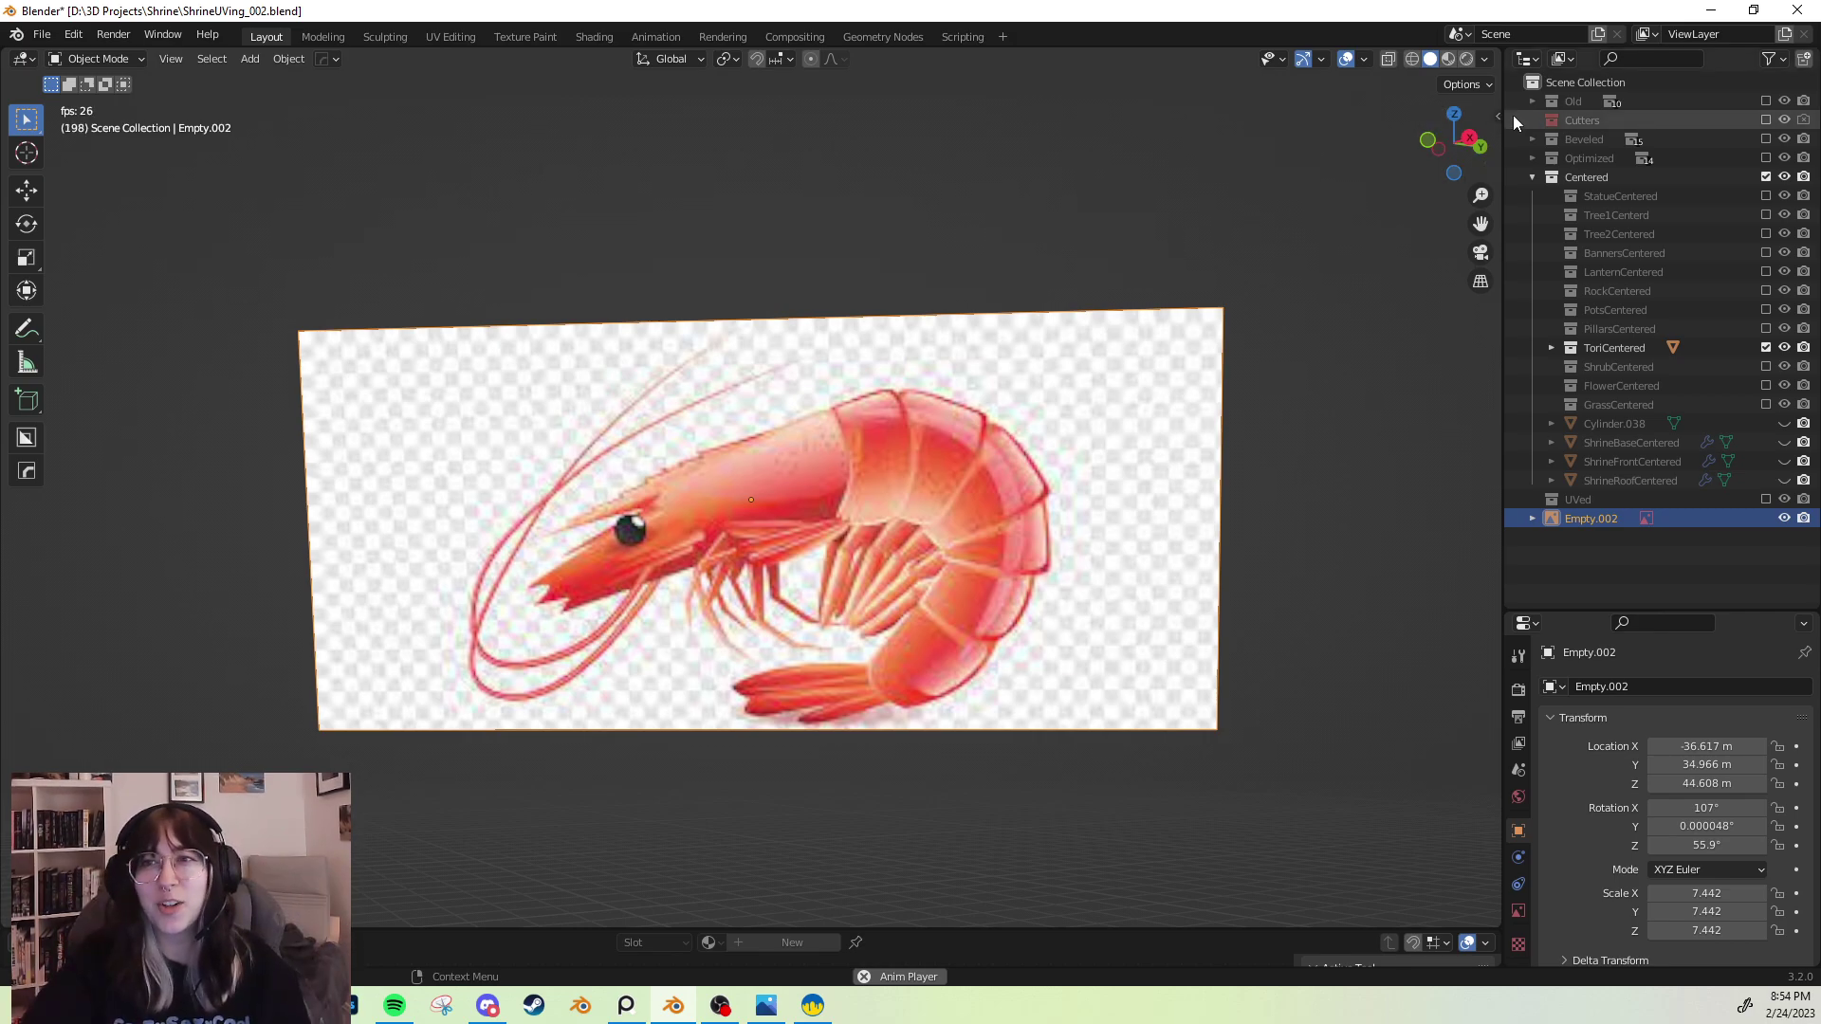
{"action": "left_click", "coordinate": [1711, 11]}
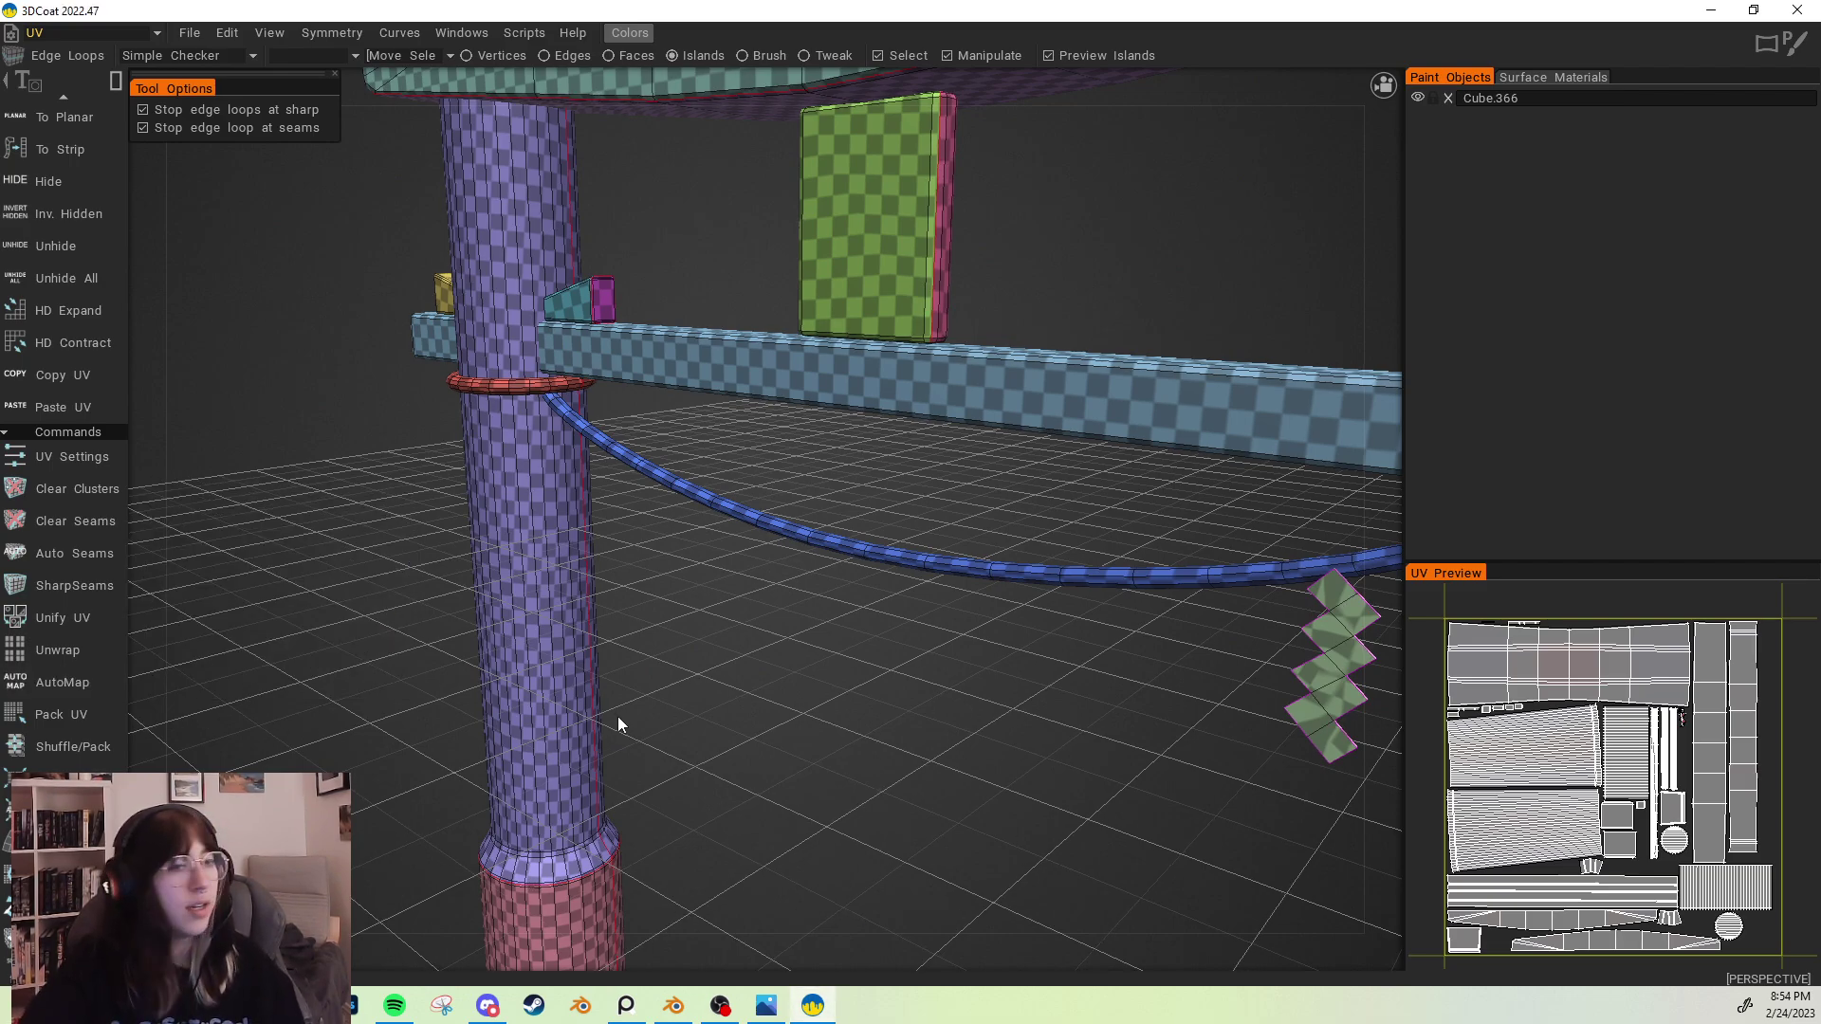
Step: Unwrap the whole gate model again along the marked seams, including those on the paper streamer
{"action": "scroll", "coordinate": [721, 684], "scroll_direction": "down", "scroll_amount": 4}
{"action": "left_click_drag", "start_coordinate": [702, 681], "coordinate": [735, 685]}
{"action": "right_click_drag", "start_coordinate": [735, 692], "coordinate": [815, 680]}
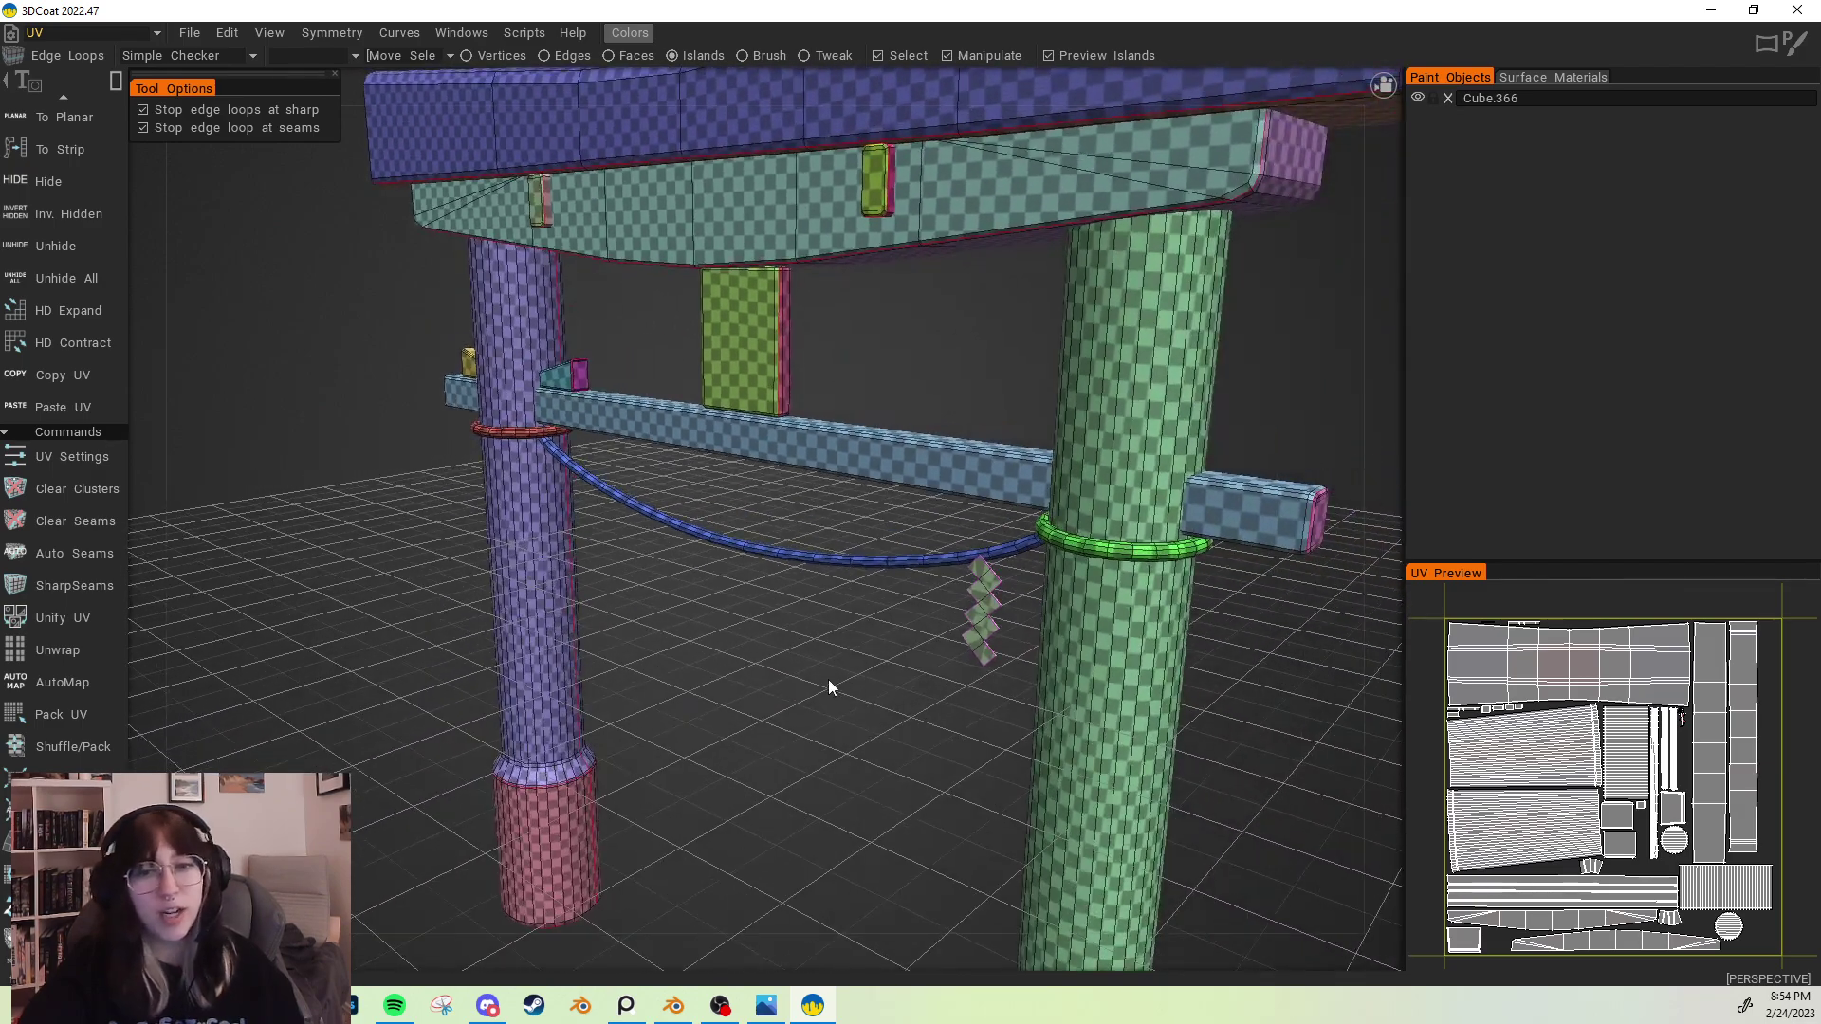
{"action": "left_click", "coordinate": [43, 650]}
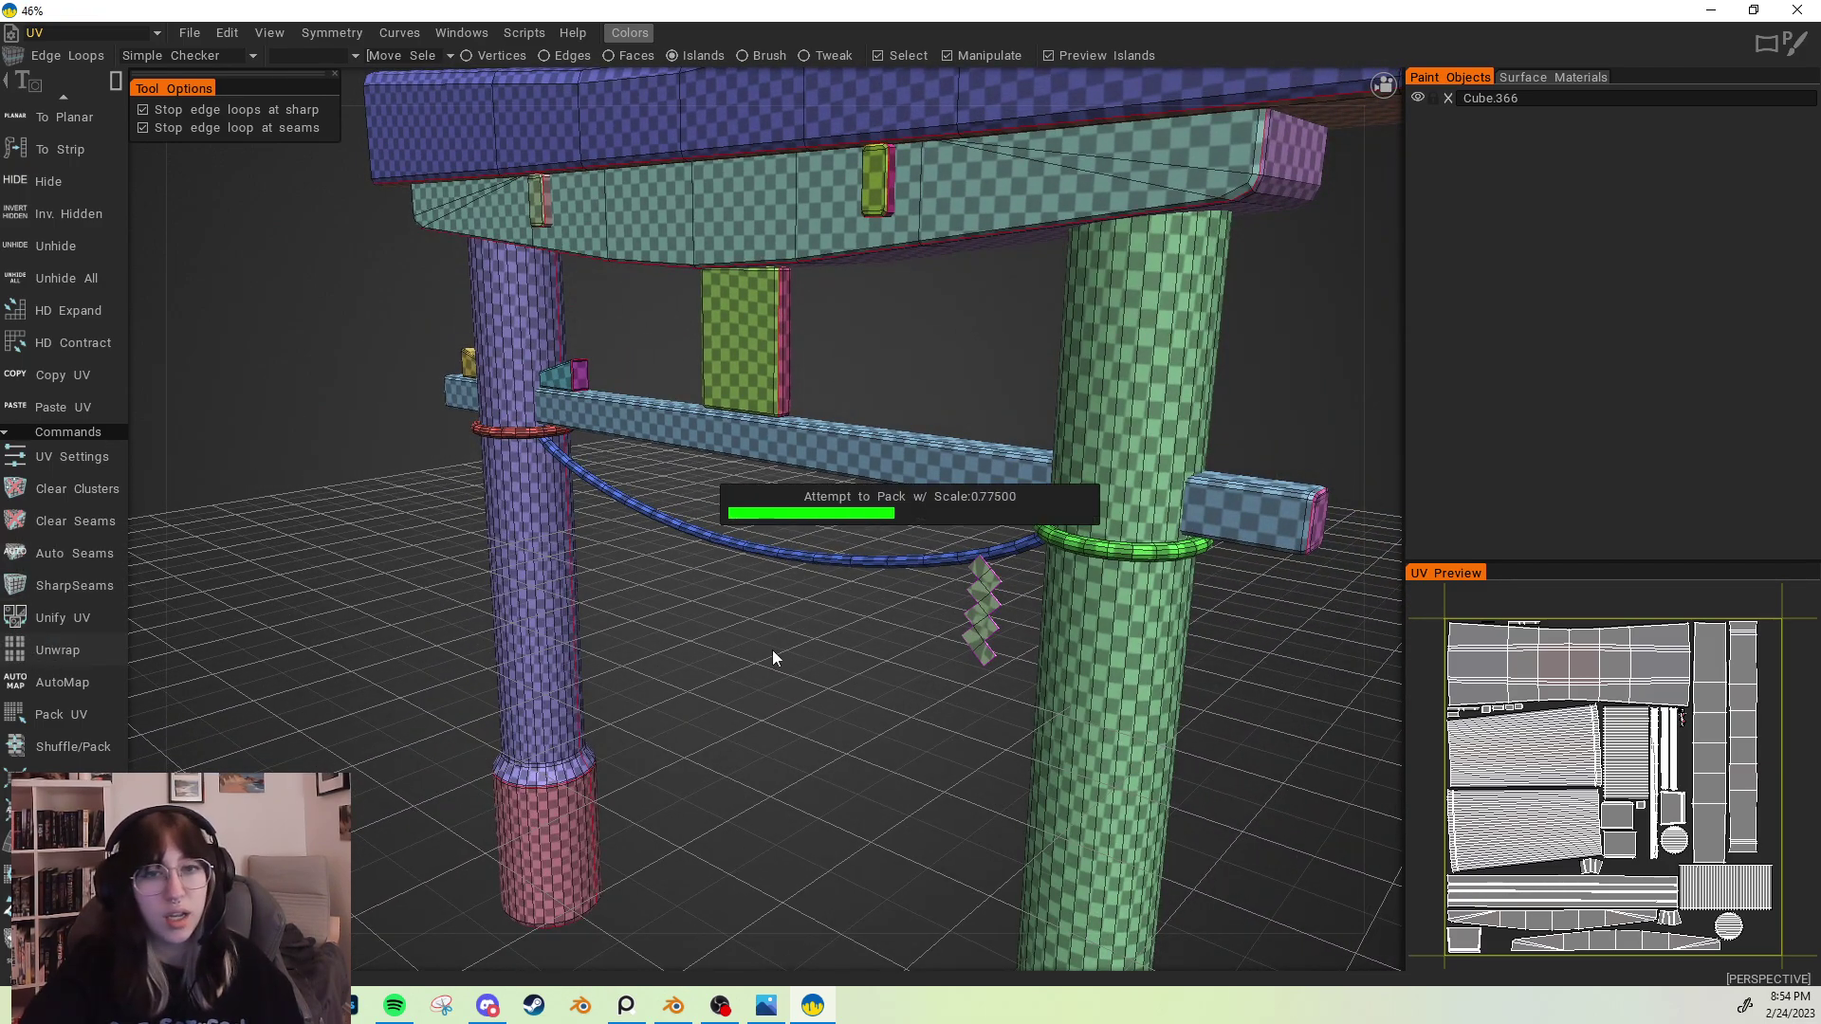
{"action": "mouse_move", "coordinate": [760, 664]}
{"action": "right_mouse_down"}
{"action": "mouse_move", "coordinate": [711, 672]}
{"action": "mouse_move", "coordinate": [793, 674]}
{"action": "mouse_move", "coordinate": [744, 622]}
{"action": "mouse_move", "coordinate": [793, 636]}
{"action": "mouse_move", "coordinate": [708, 647]}
{"action": "mouse_move", "coordinate": [687, 623]}
{"action": "mouse_move", "coordinate": [730, 629]}
{"action": "mouse_move", "coordinate": [656, 623]}
{"action": "mouse_move", "coordinate": [724, 601]}
{"action": "mouse_move", "coordinate": [764, 671]}
{"action": "mouse_move", "coordinate": [740, 670]}
{"action": "mouse_move", "coordinate": [752, 650]}
{"action": "mouse_move", "coordinate": [722, 678]}
{"action": "mouse_move", "coordinate": [773, 667]}
{"action": "mouse_move", "coordinate": [634, 639]}
{"action": "mouse_move", "coordinate": [635, 612]}
{"action": "mouse_move", "coordinate": [700, 661]}
{"action": "mouse_move", "coordinate": [703, 630]}
{"action": "mouse_move", "coordinate": [646, 630]}
{"action": "mouse_move", "coordinate": [747, 655]}
{"action": "right_mouse_up"}
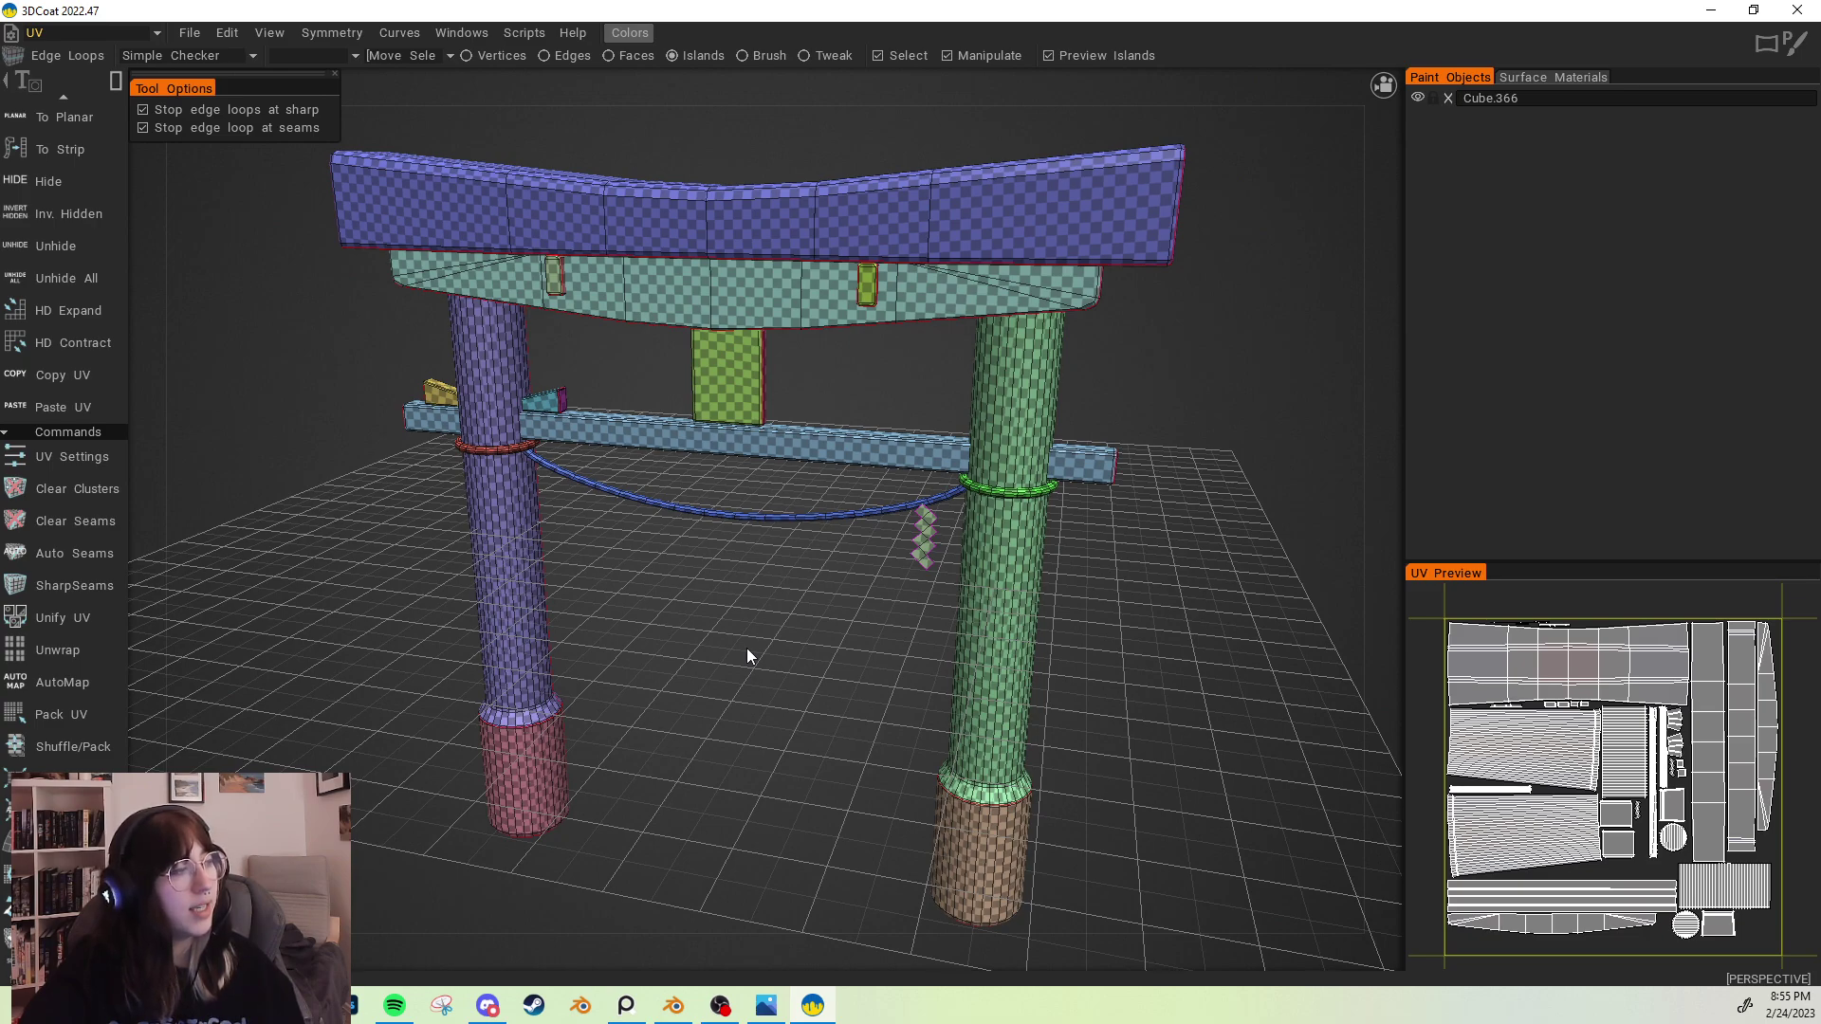
{"action": "right_click_drag", "start_coordinate": [744, 652], "coordinate": [785, 656]}
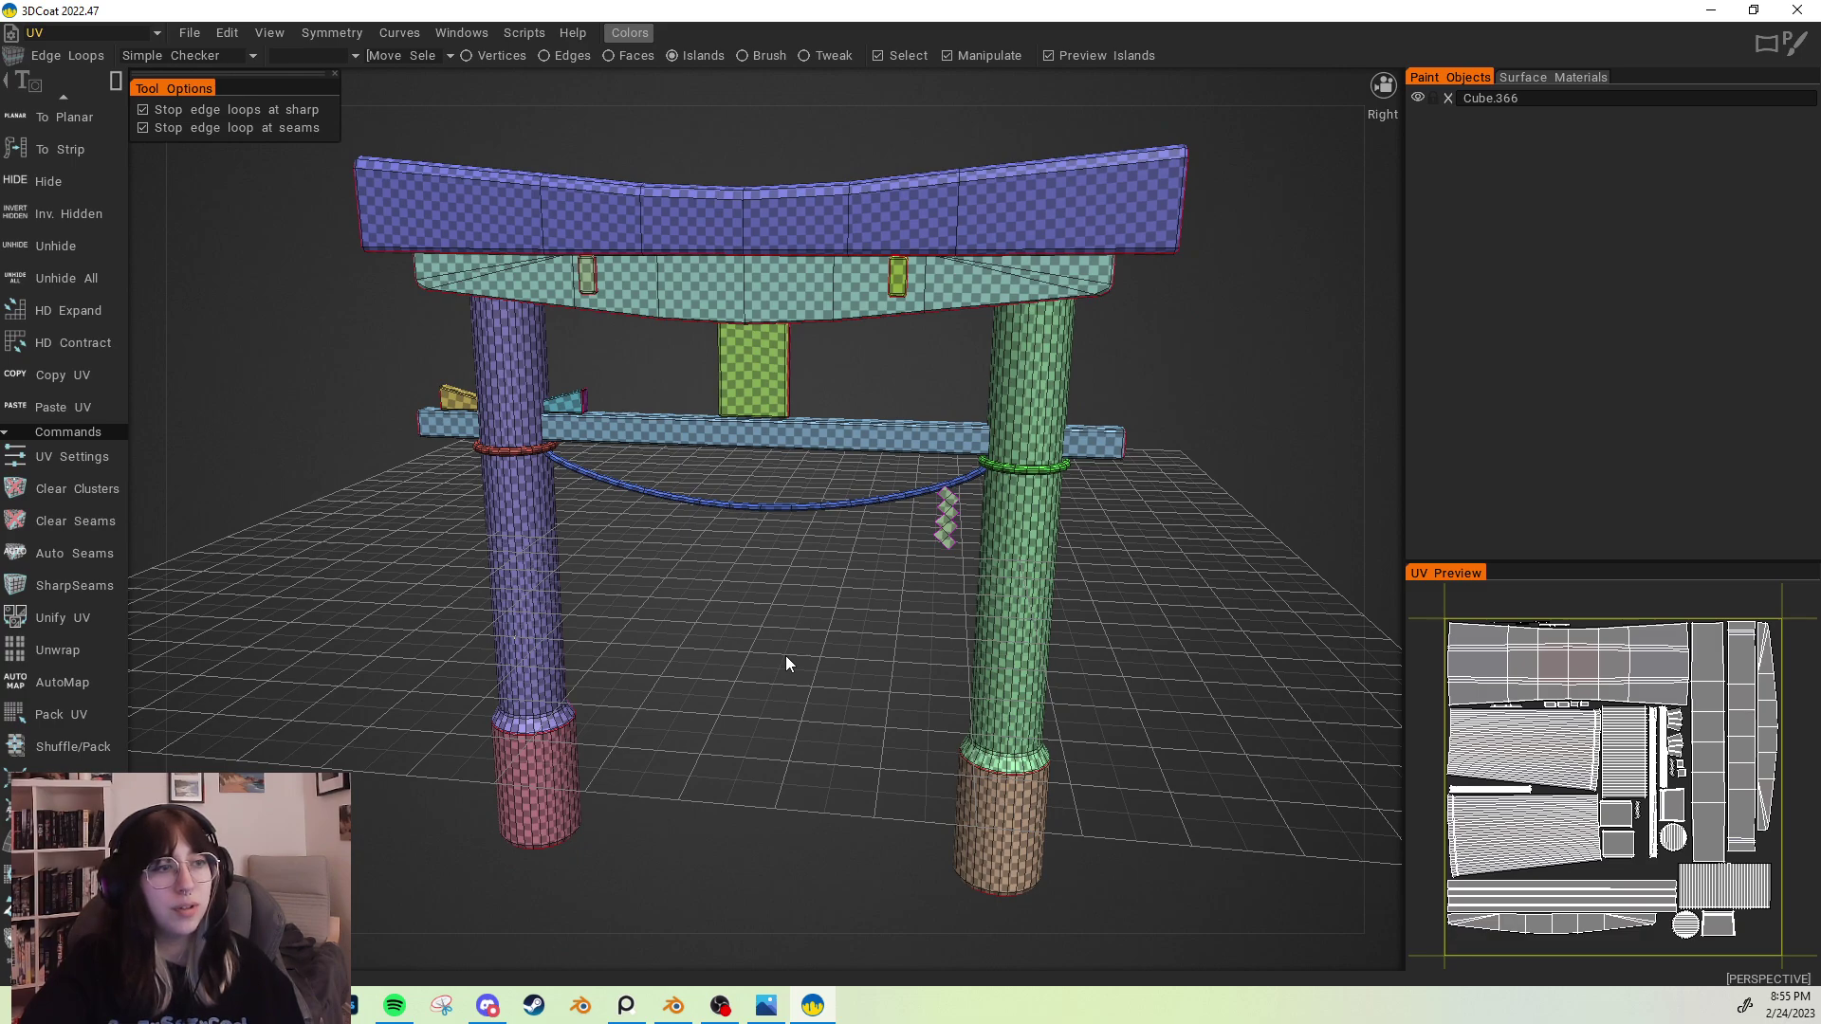
{"action": "right_click_drag", "start_coordinate": [785, 656], "coordinate": [782, 666]}
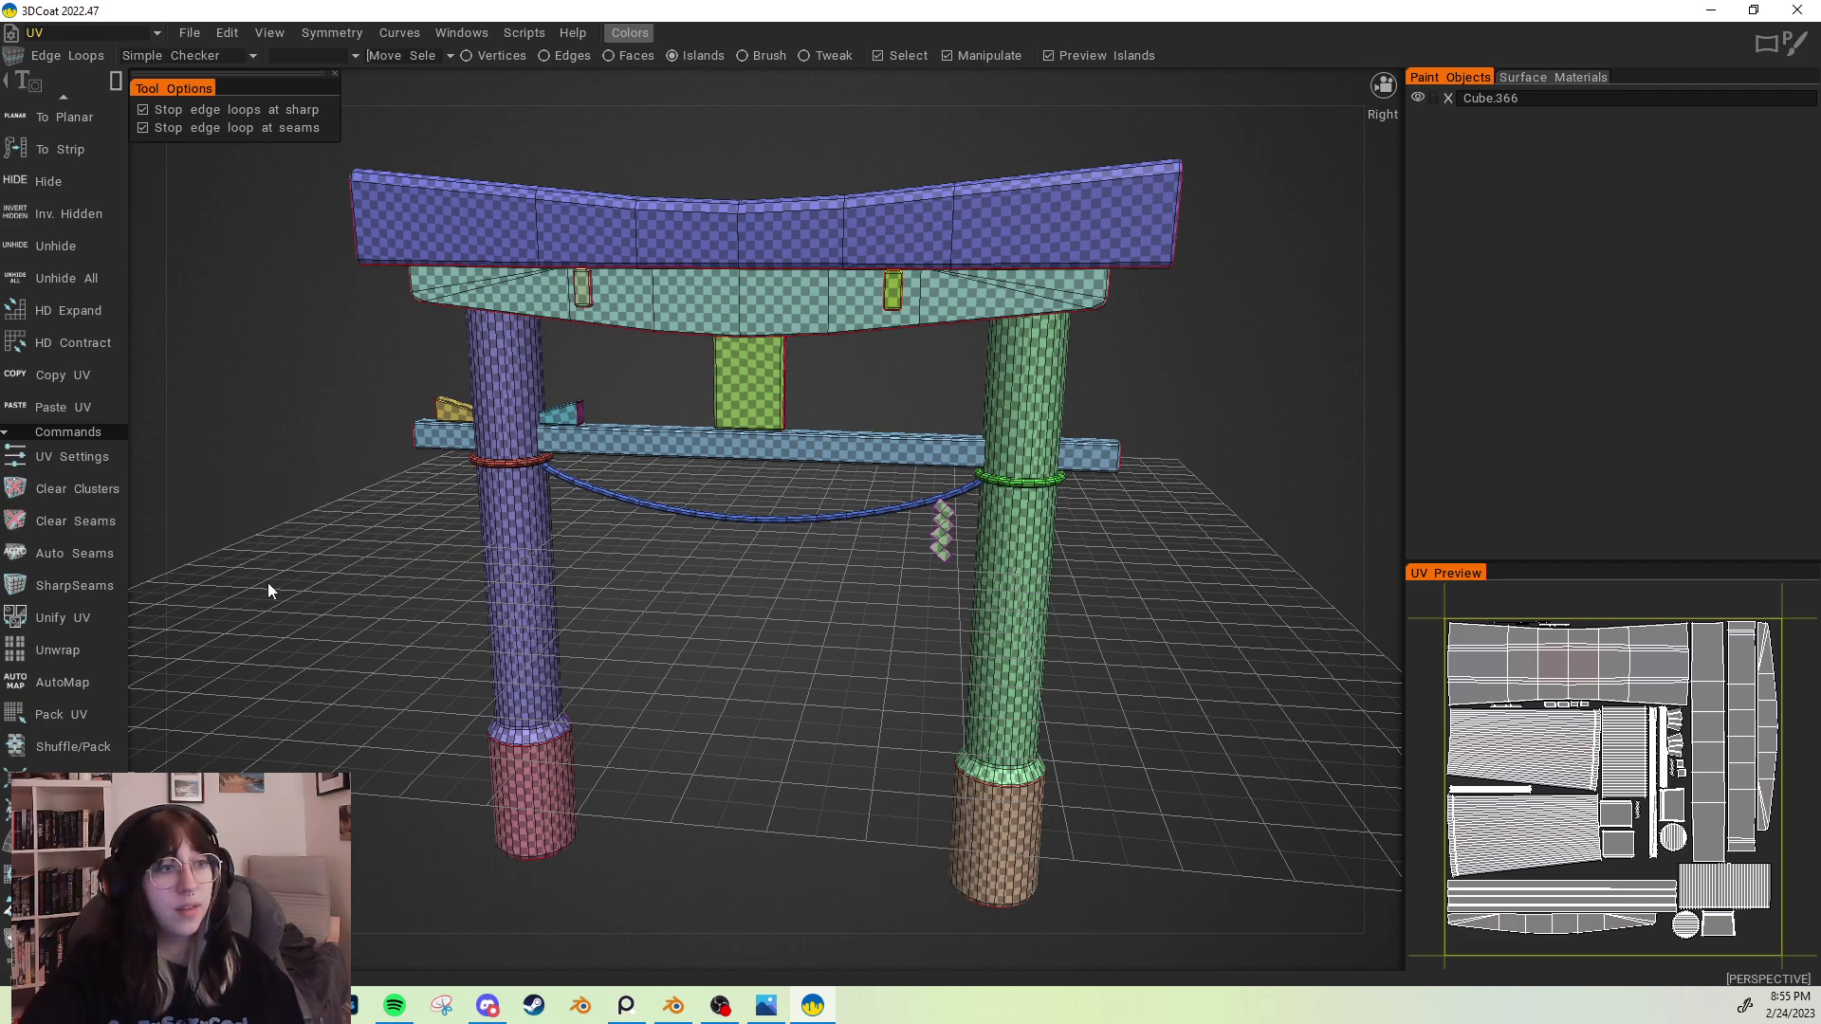
{"action": "left_click", "coordinate": [332, 532]}
{"action": "mouse_move", "coordinate": [323, 538]}
{"action": "left_mouse_down"}
{"action": "mouse_move", "coordinate": [345, 532]}
{"action": "mouse_move", "coordinate": [278, 545]}
{"action": "mouse_move", "coordinate": [288, 532]}
{"action": "left_mouse_up"}
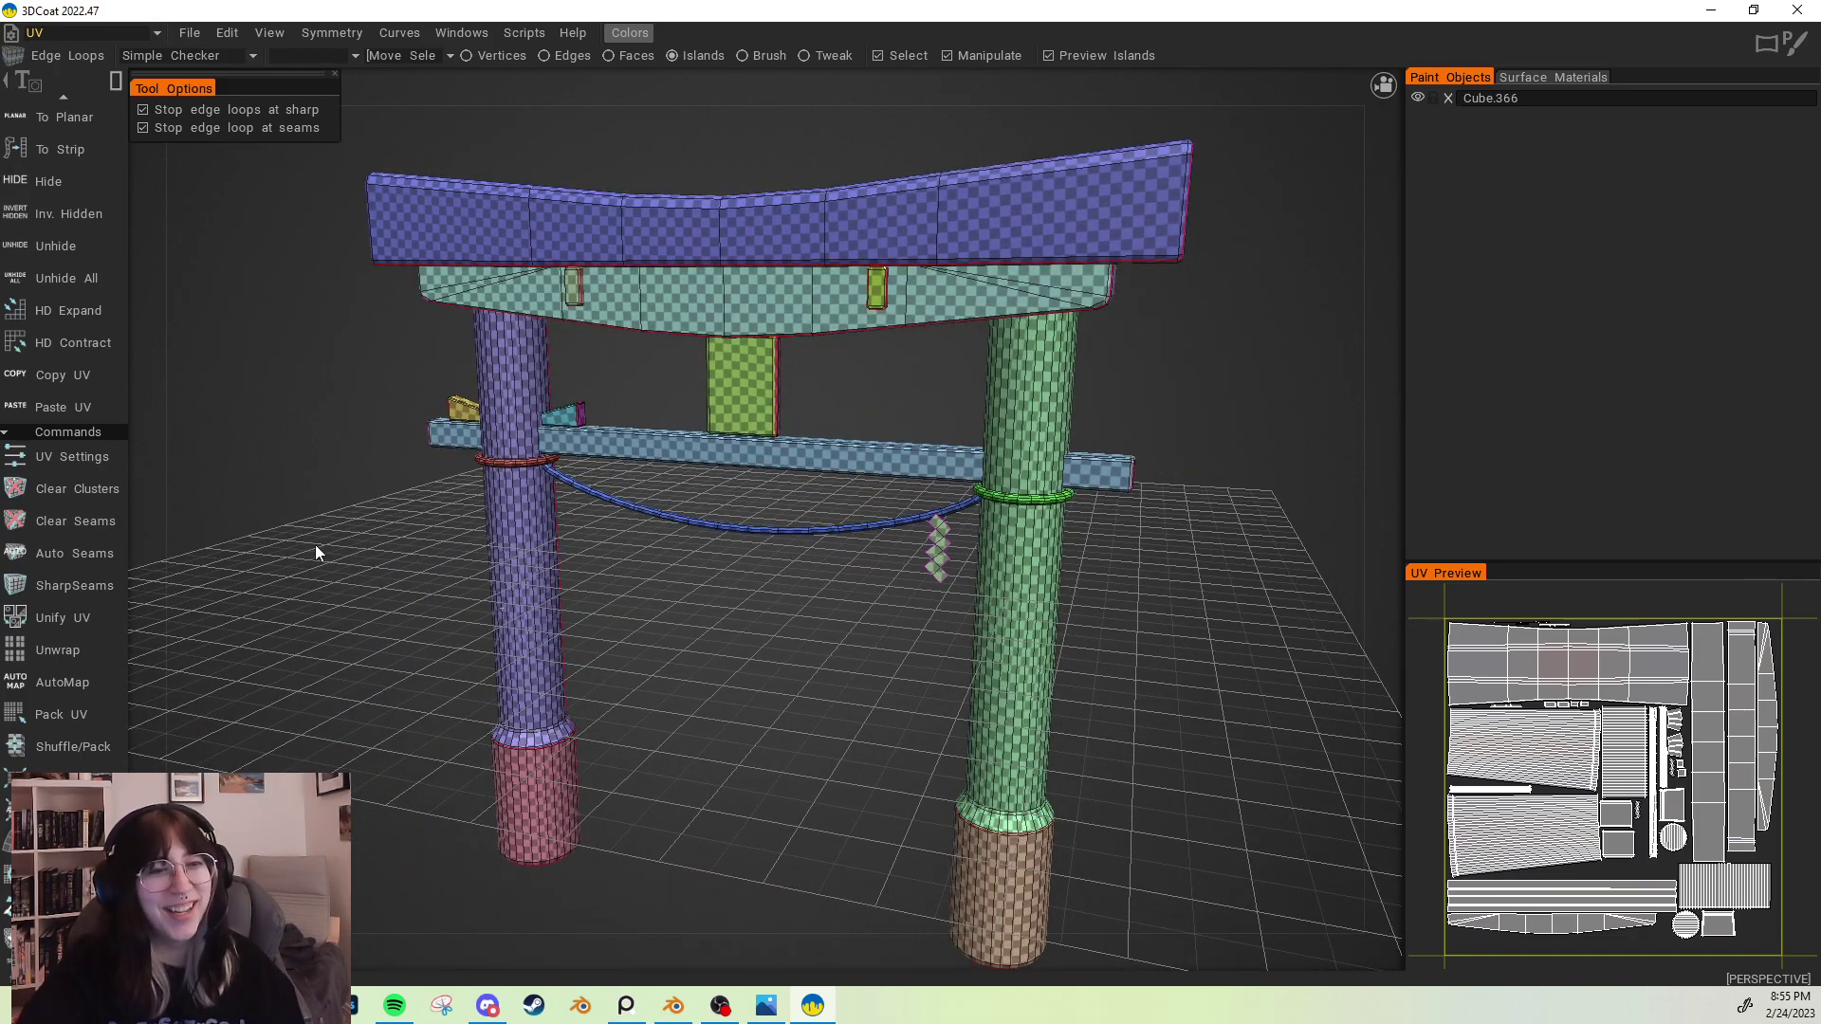
{"action": "right_click_drag", "start_coordinate": [311, 545], "coordinate": [274, 539]}
{"action": "left_click_drag", "start_coordinate": [274, 540], "coordinate": [288, 532]}
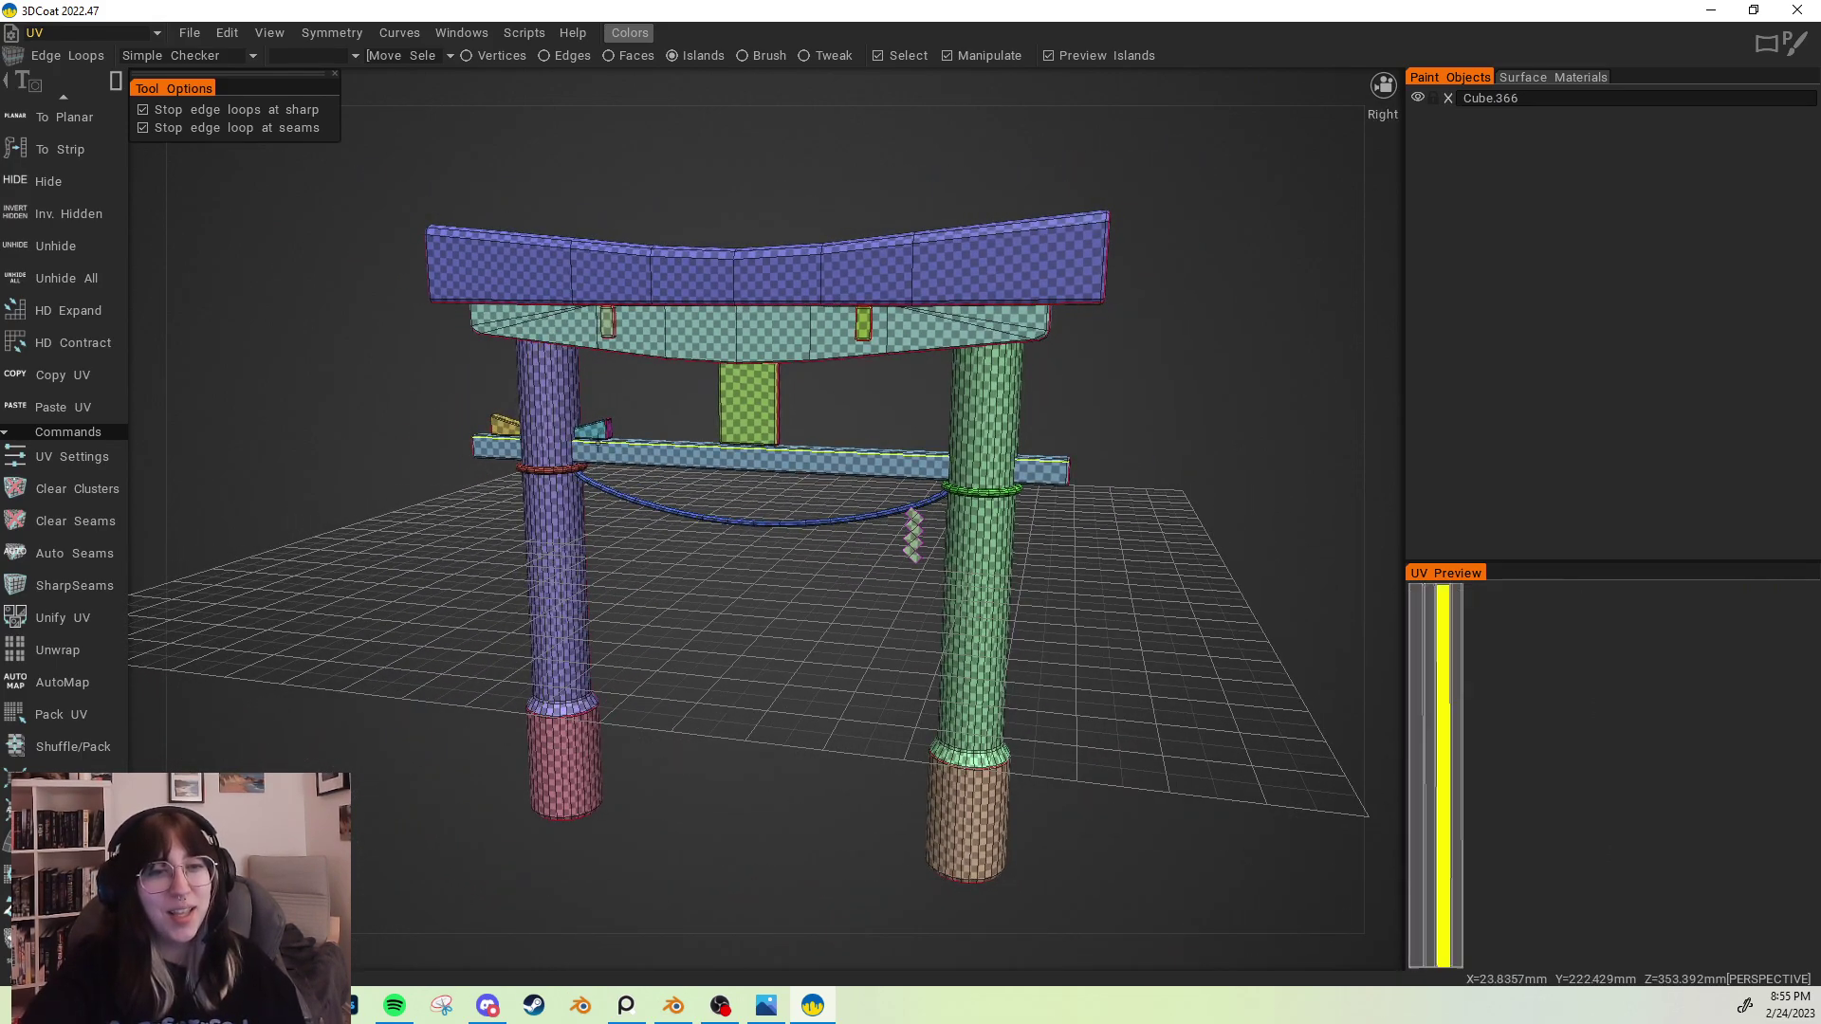
{"action": "right_click_drag", "start_coordinate": [670, 463], "coordinate": [601, 525]}
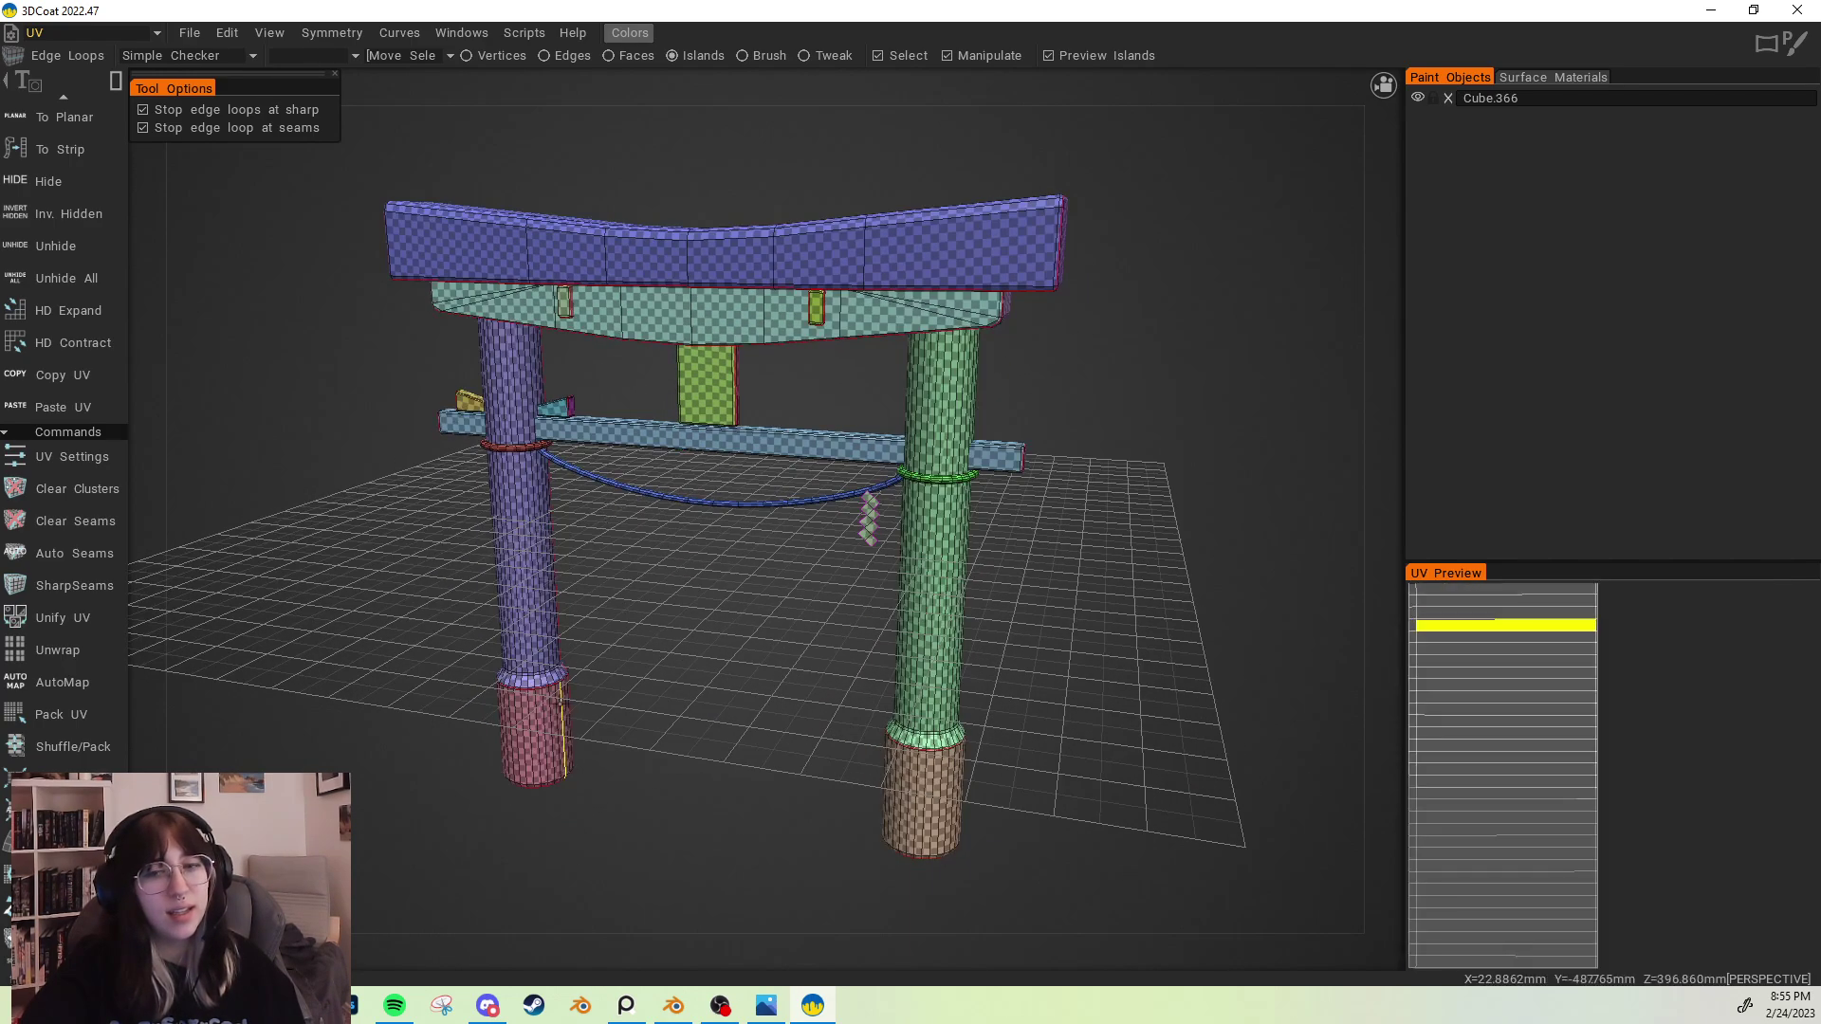